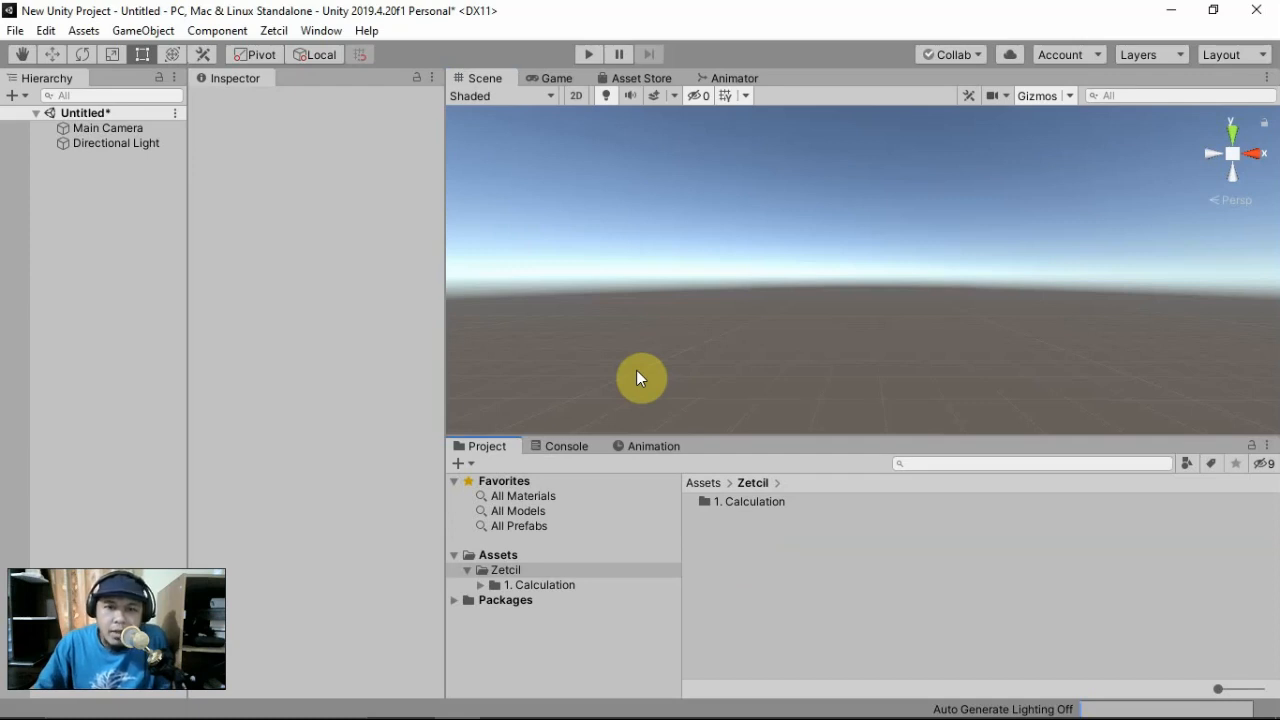
Switch to the Zetcil Framework website in Edge and open the Activation download page from the Game Mechanic Taxonomy list
key("alt+Tab")
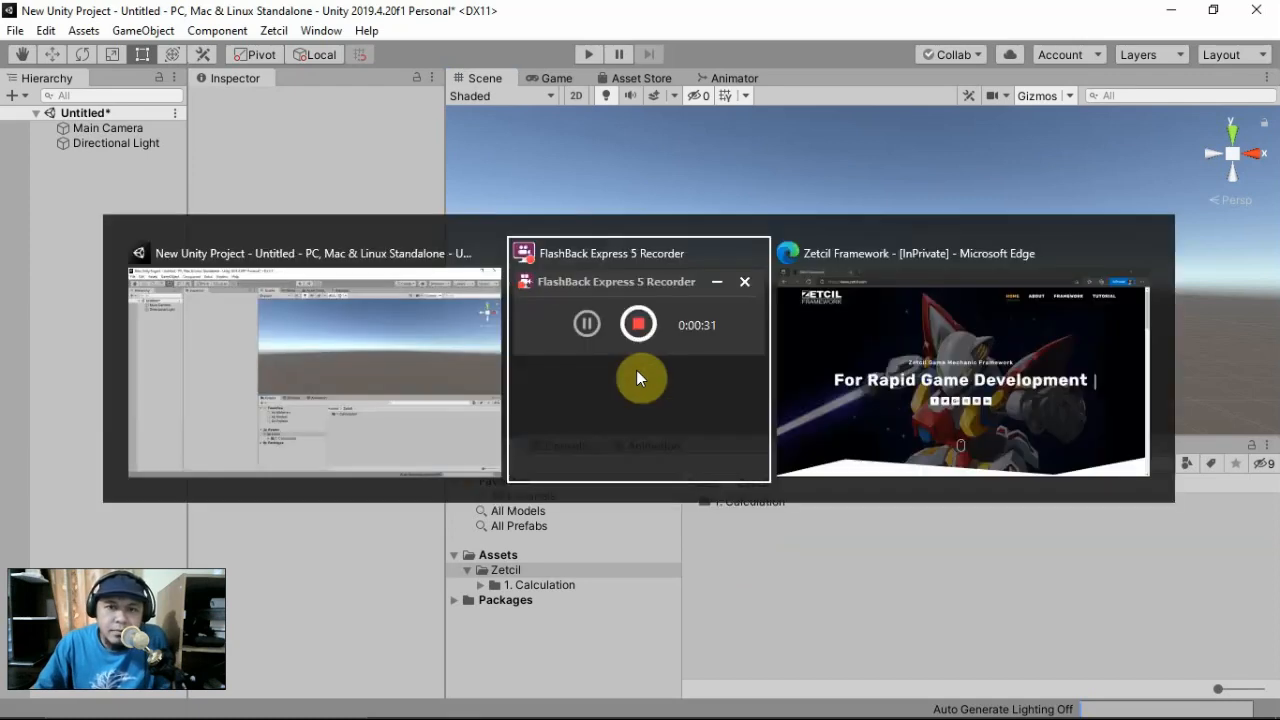
key("alt+Tab")
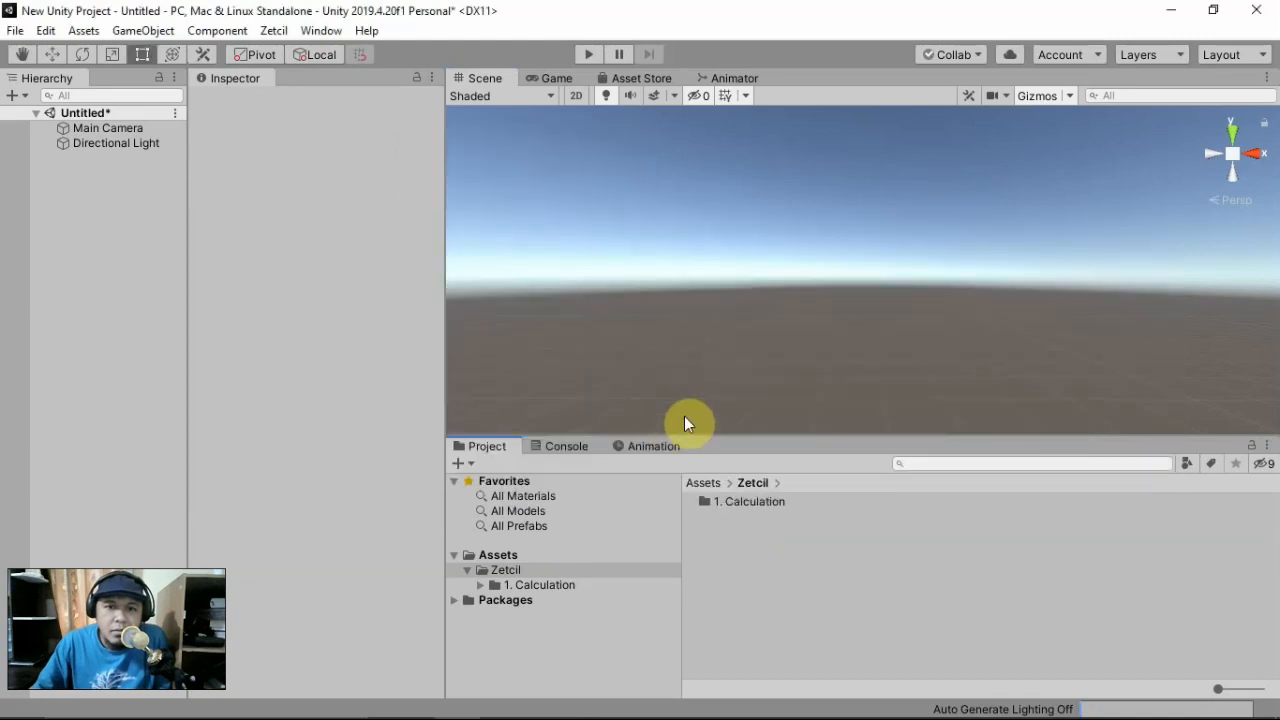
mouse_move(500, 705)
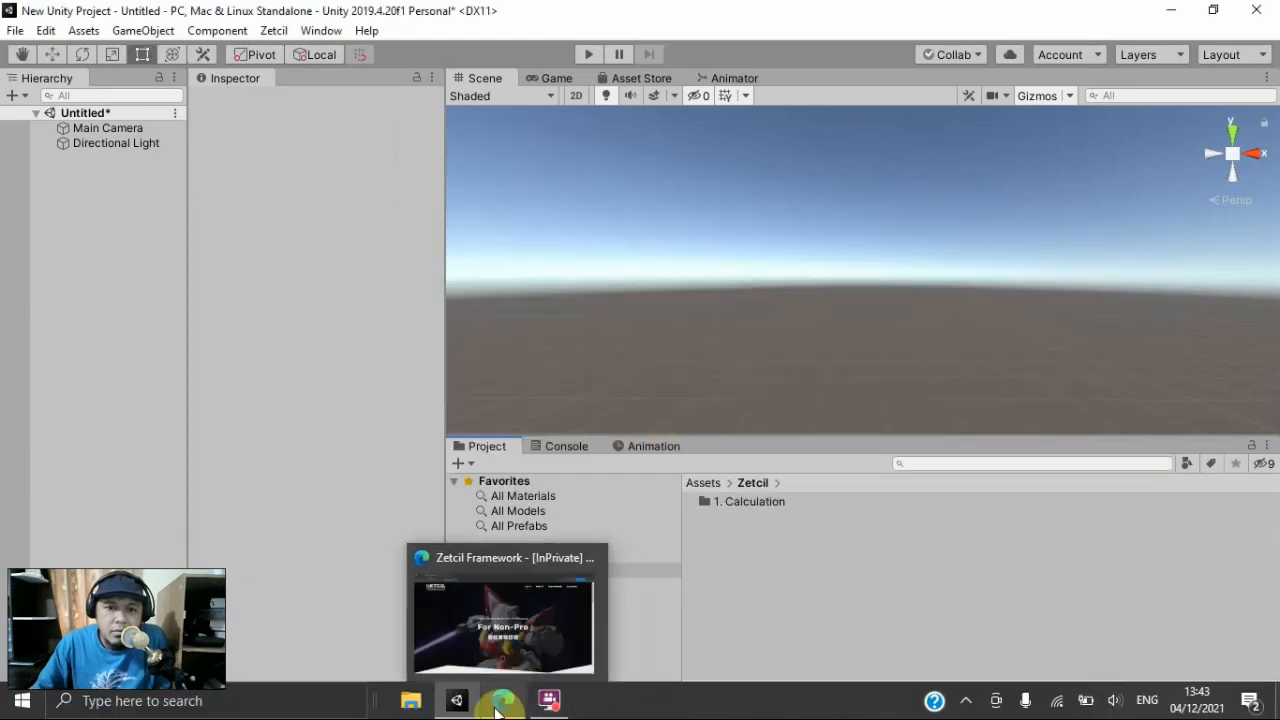
left_click(557, 612)
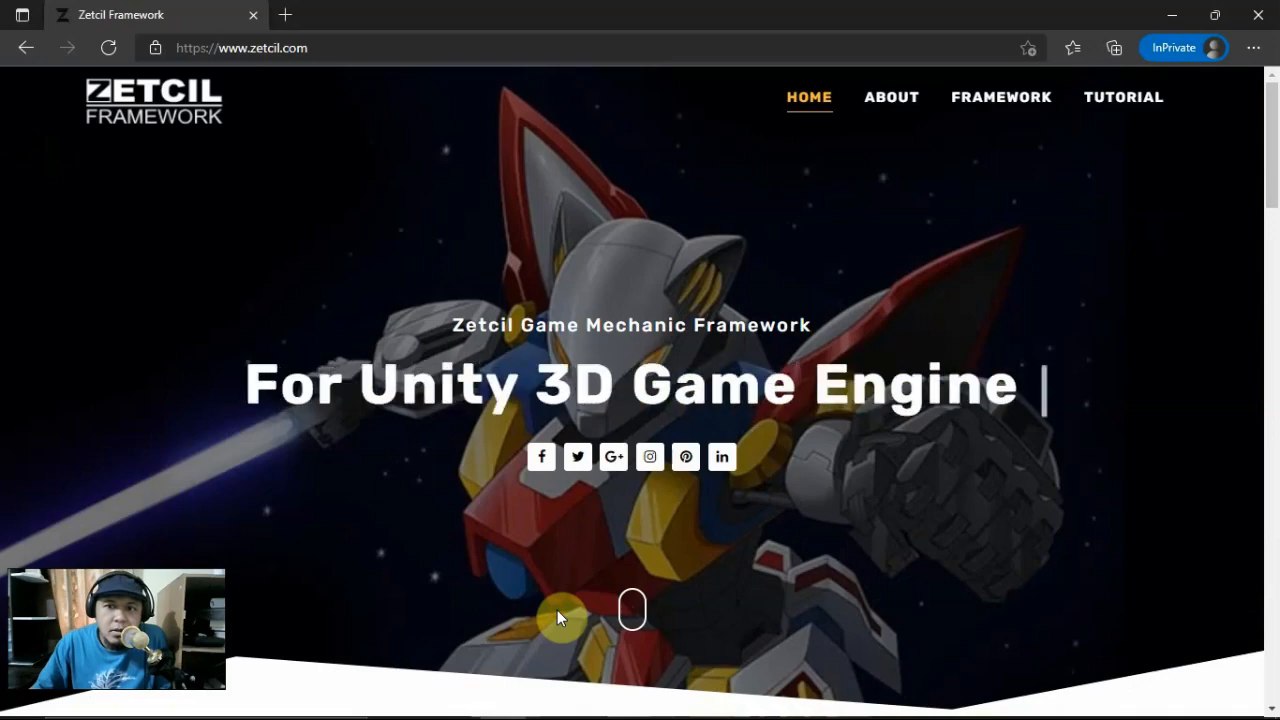
scroll(557, 610, "down", 10)
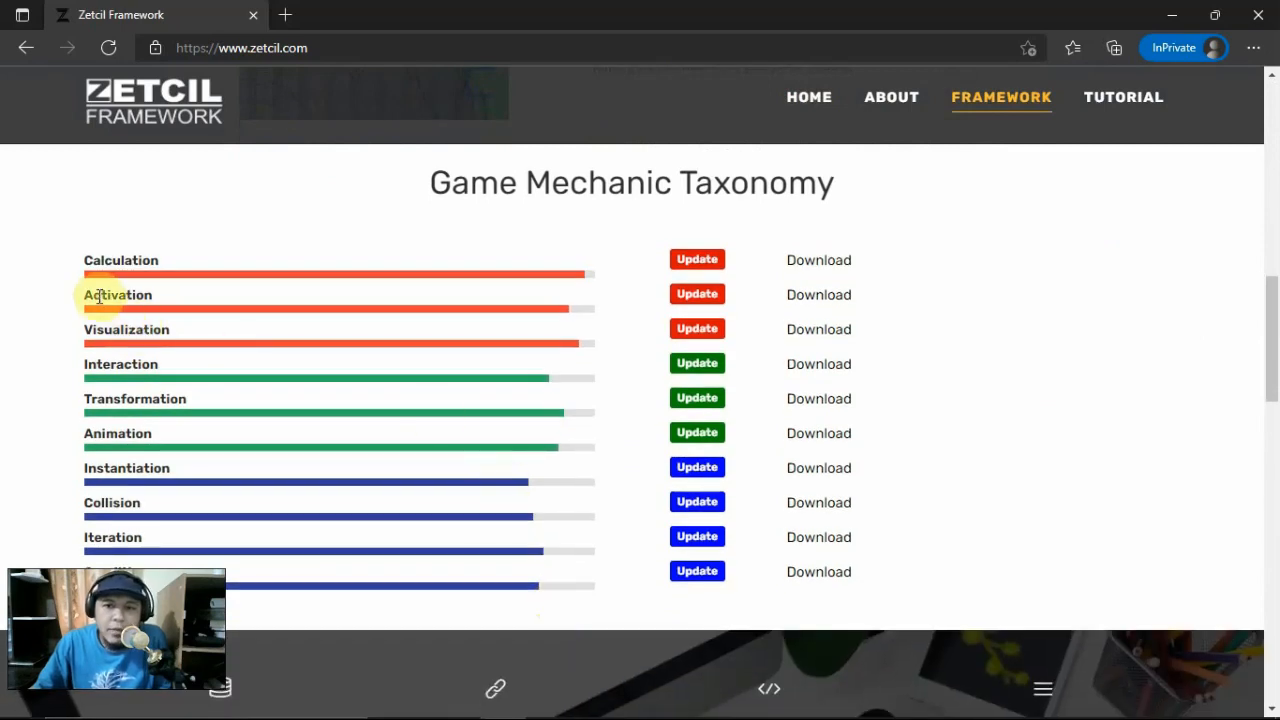
left_click(814, 297)
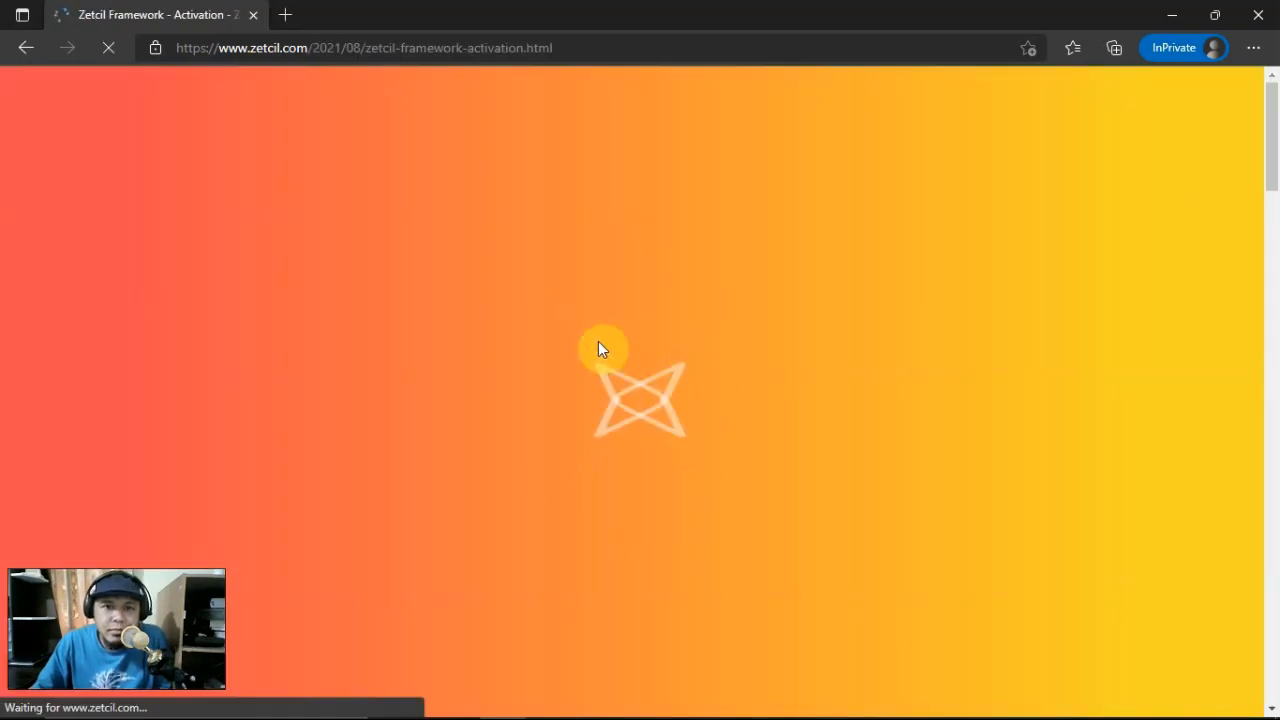
Open the Flow Controller Version 5.xx file from the Activation page and reload its Google Drive page
scroll(430, 484, "down", 5)
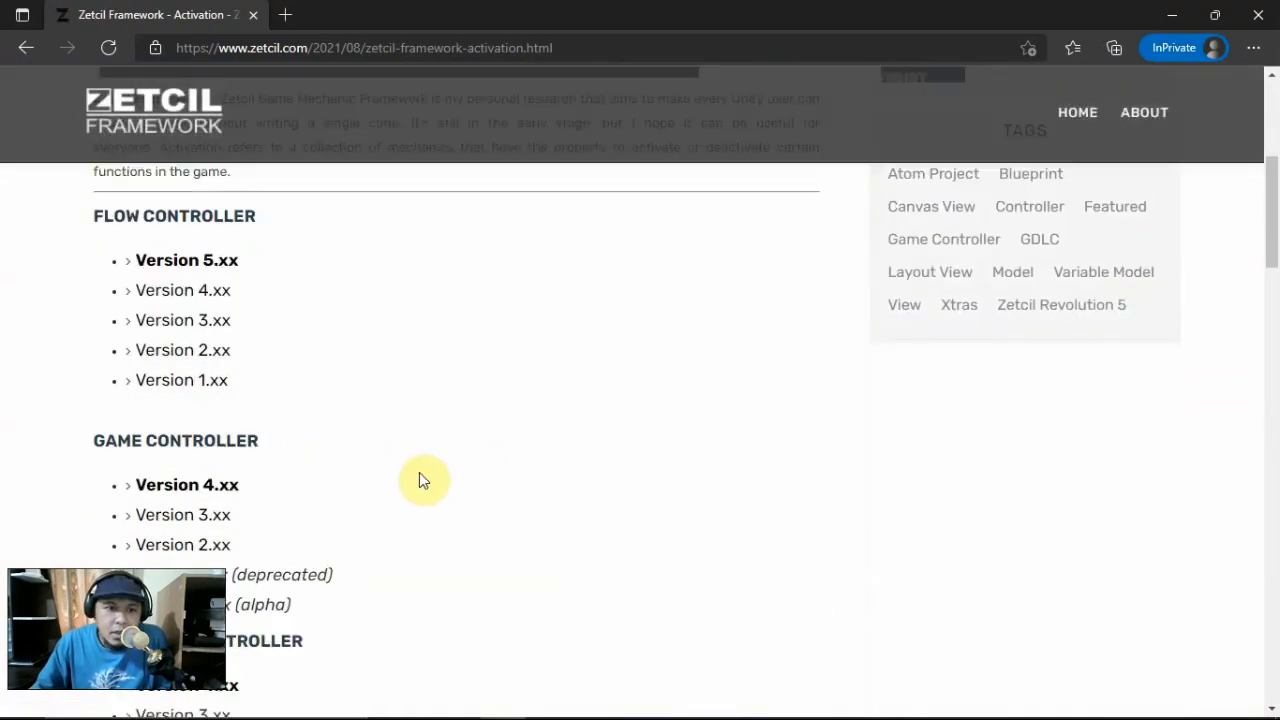
scroll(220, 330, "up", 2)
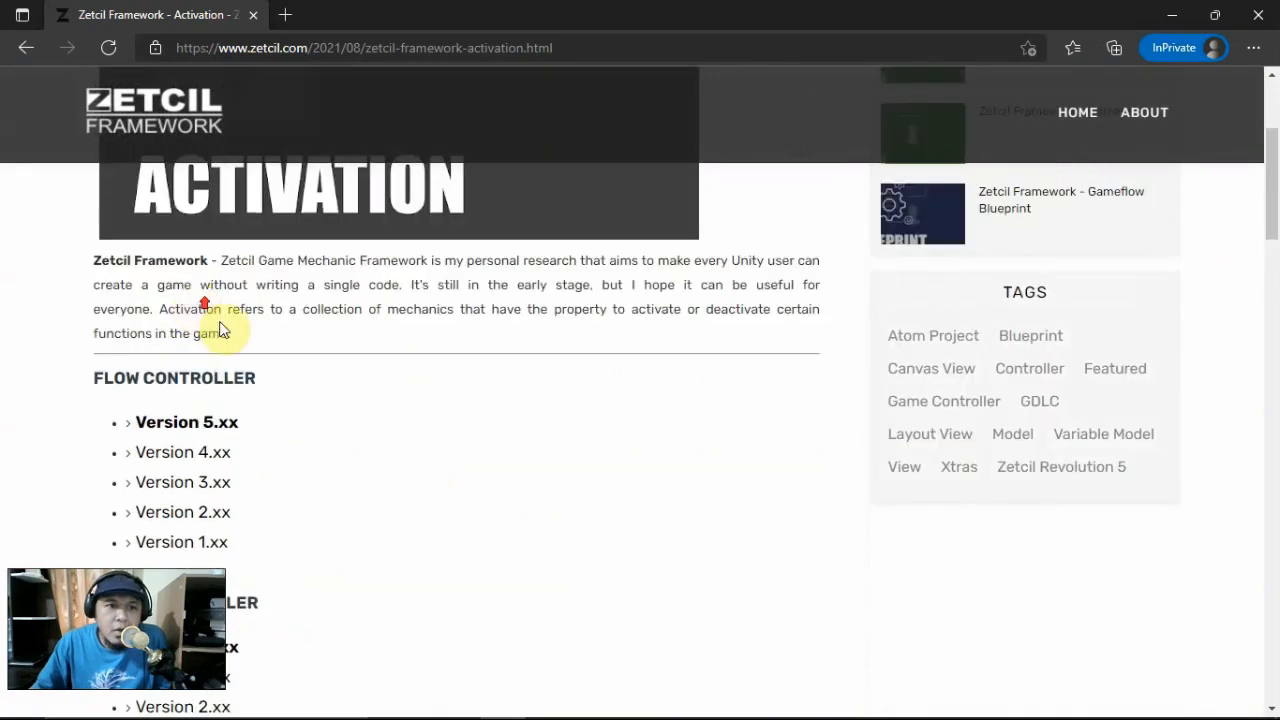
scroll(271, 480, "down", 2)
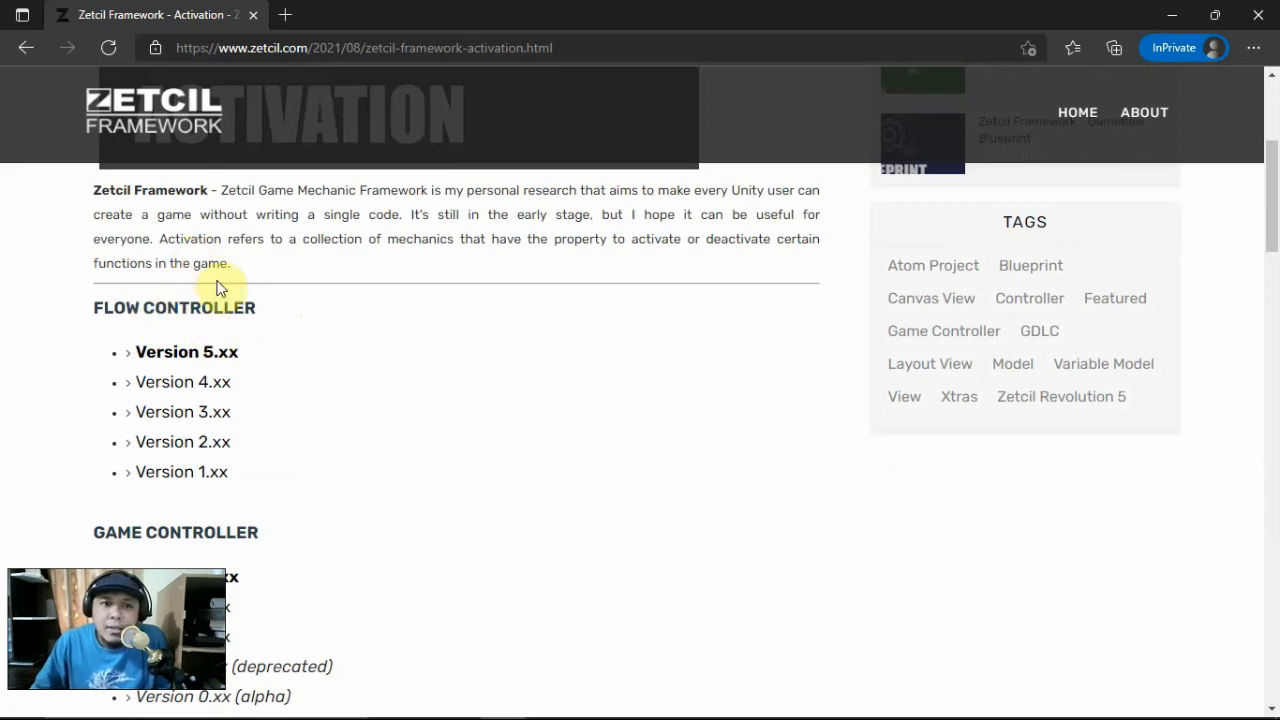
scroll(386, 371, "down", 1)
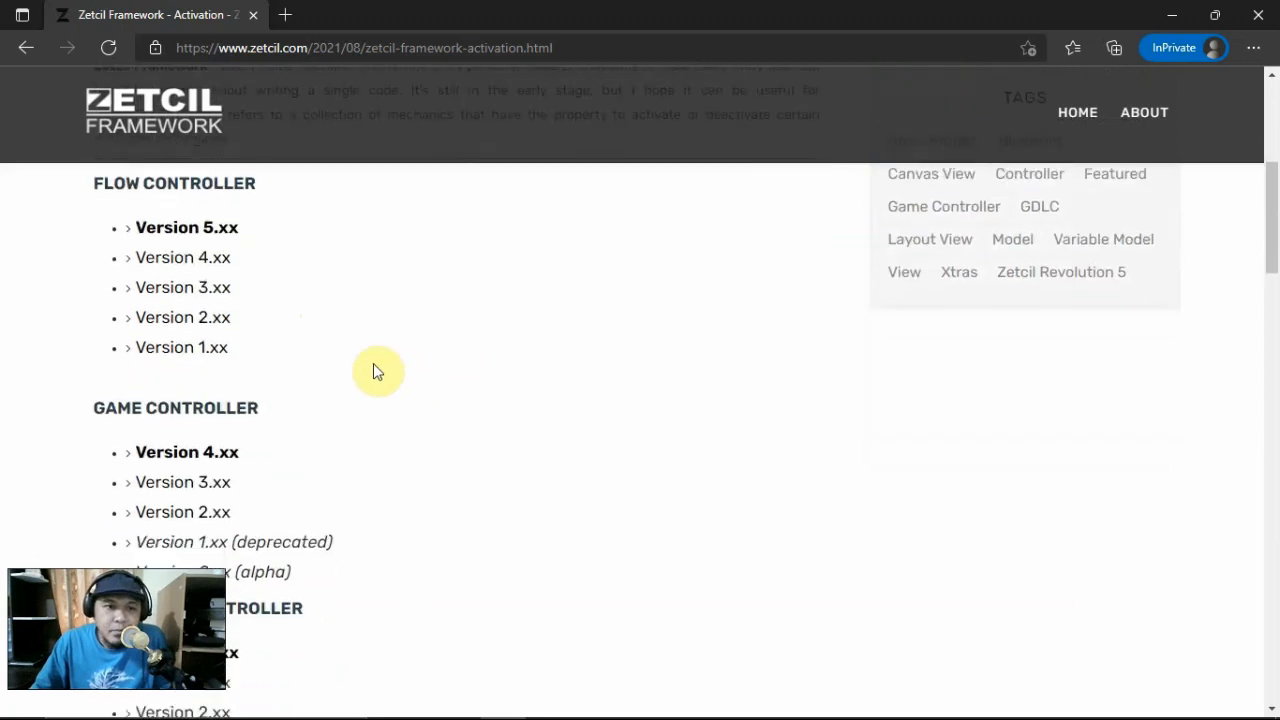
scroll(371, 371, "up", 1)
left_click(205, 360)
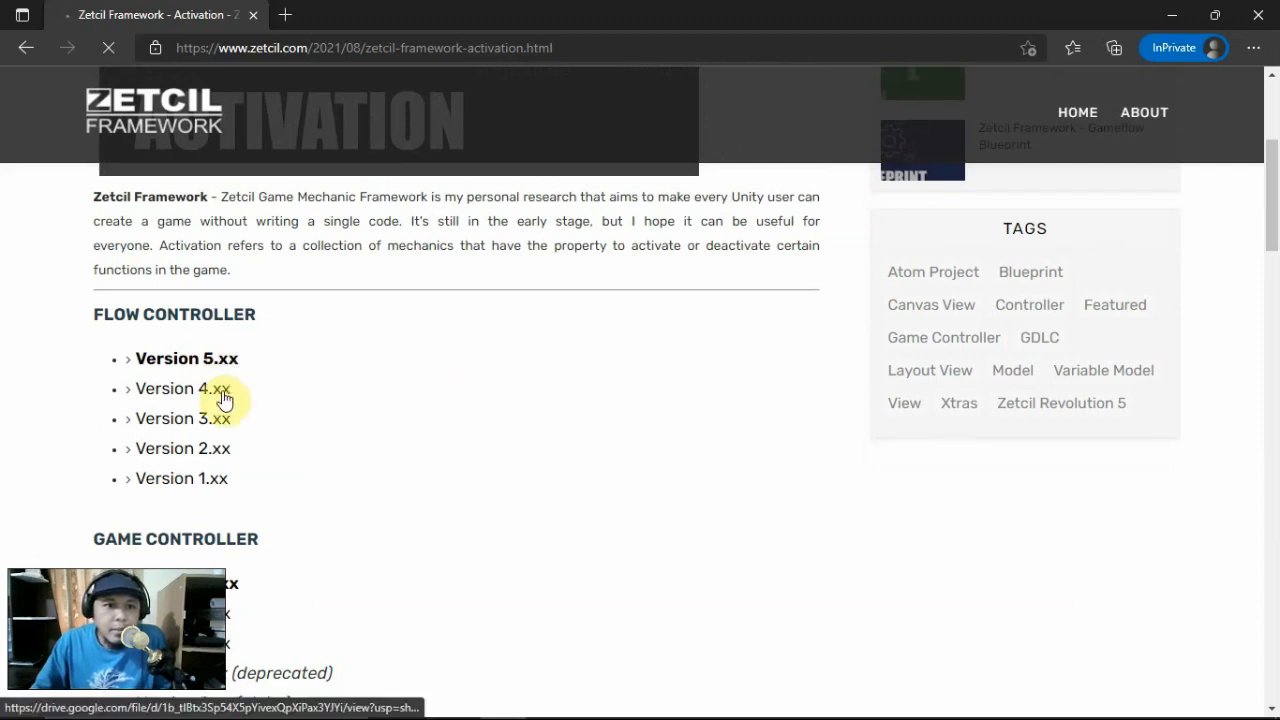
left_click(340, 357)
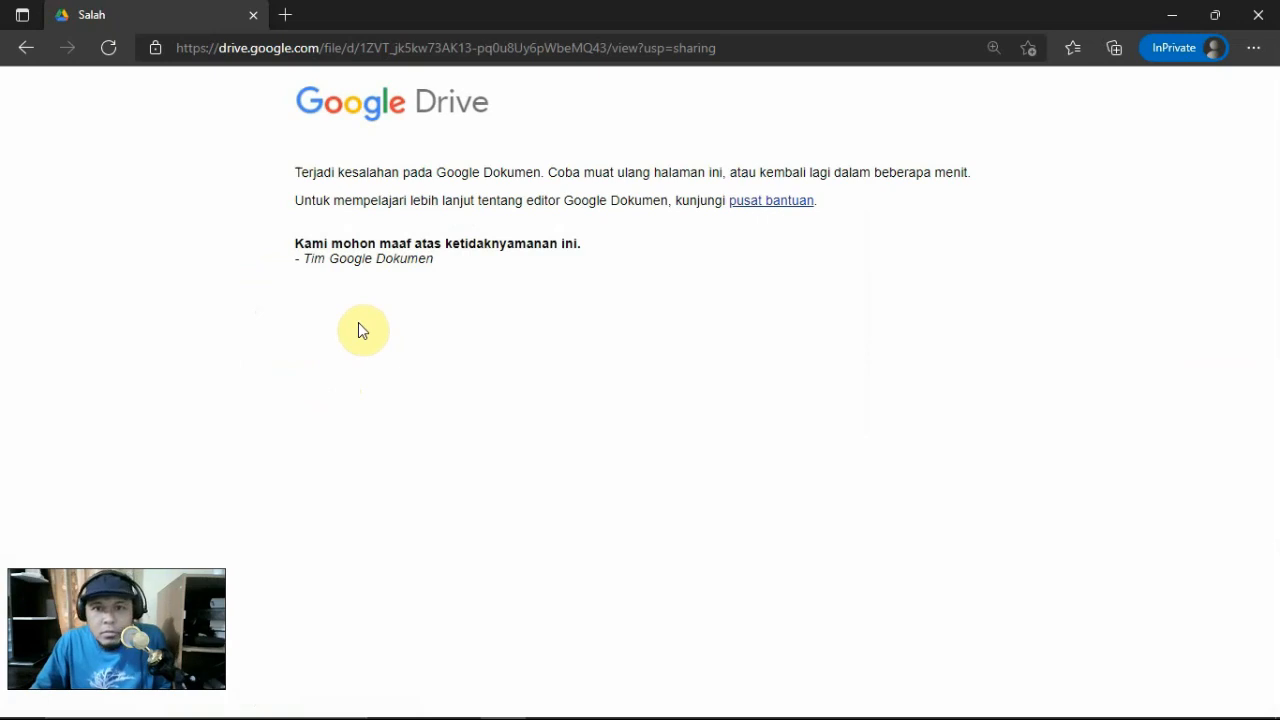
left_click(108, 55)
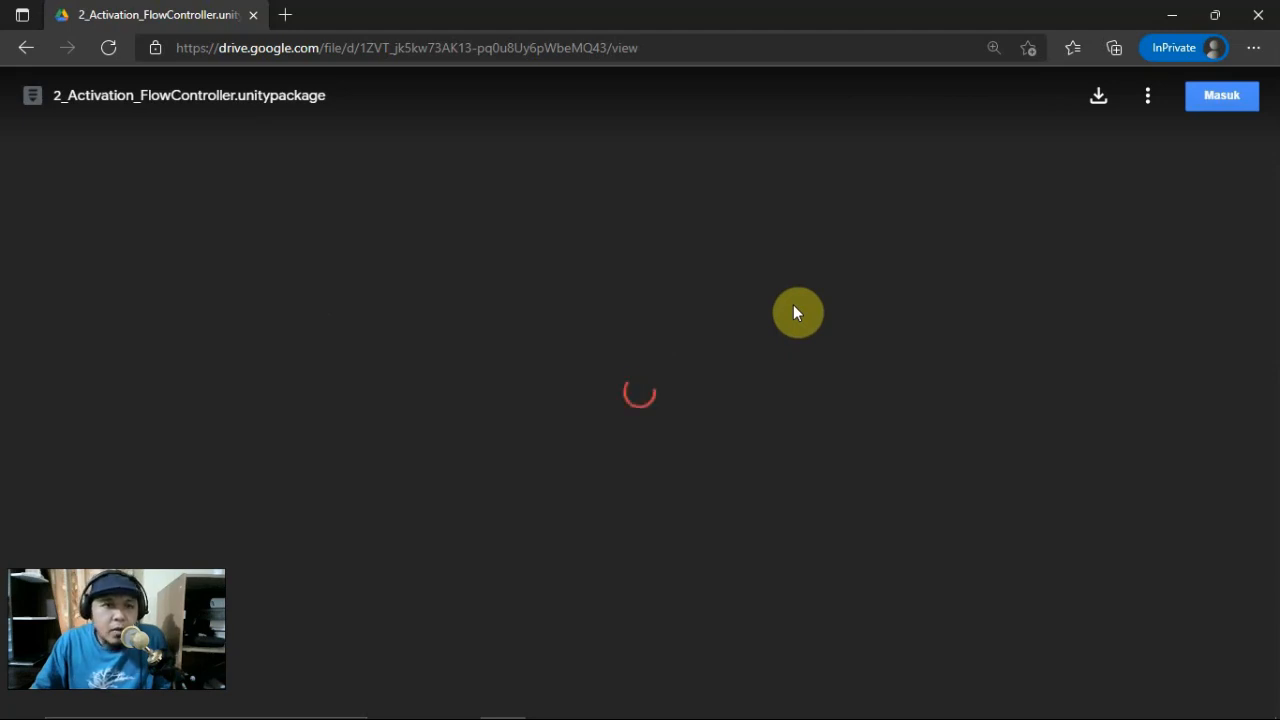
Download 2_Activation_FlowController.unitypackage and import all of its contents into the Unity project
left_click(1099, 99)
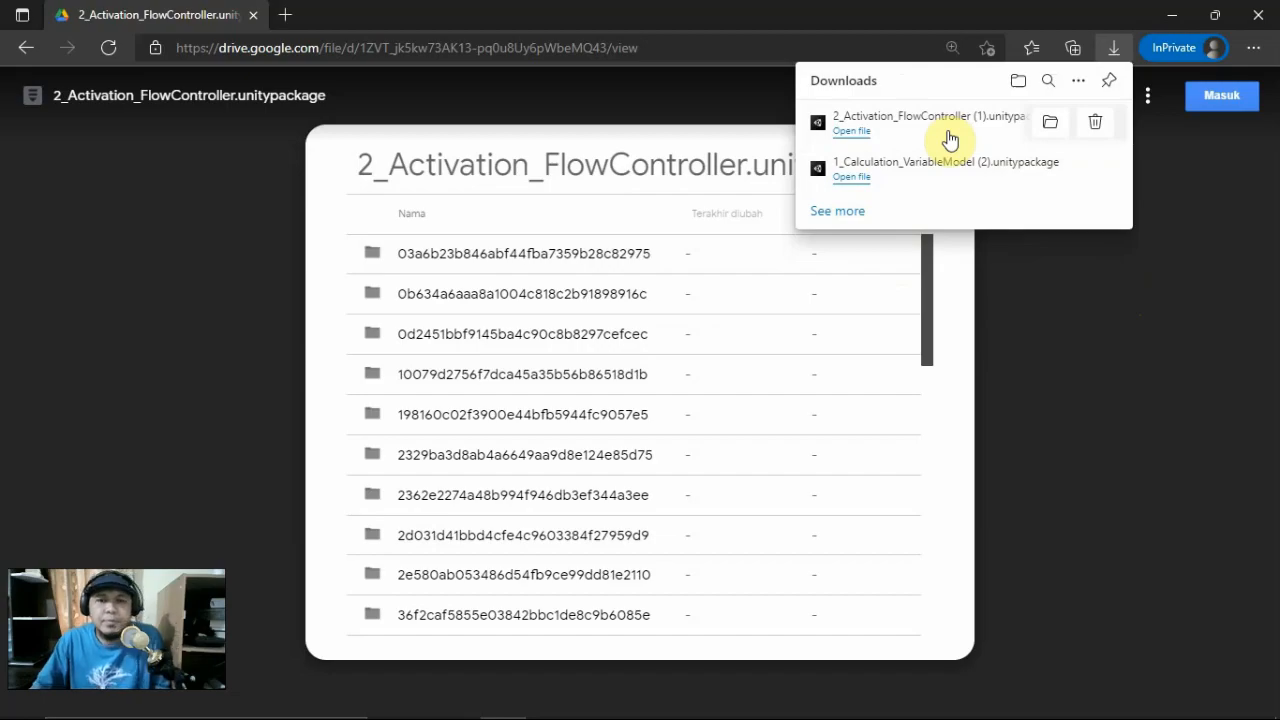
left_click(950, 140)
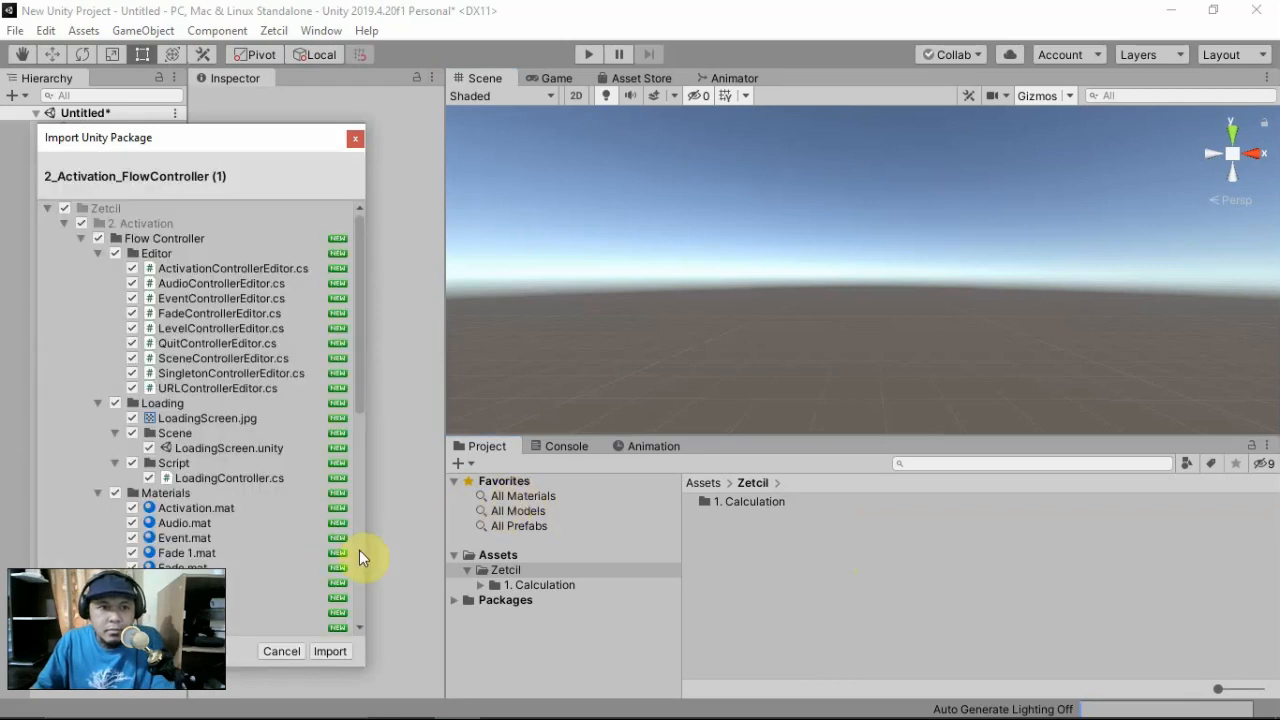
left_click(330, 651)
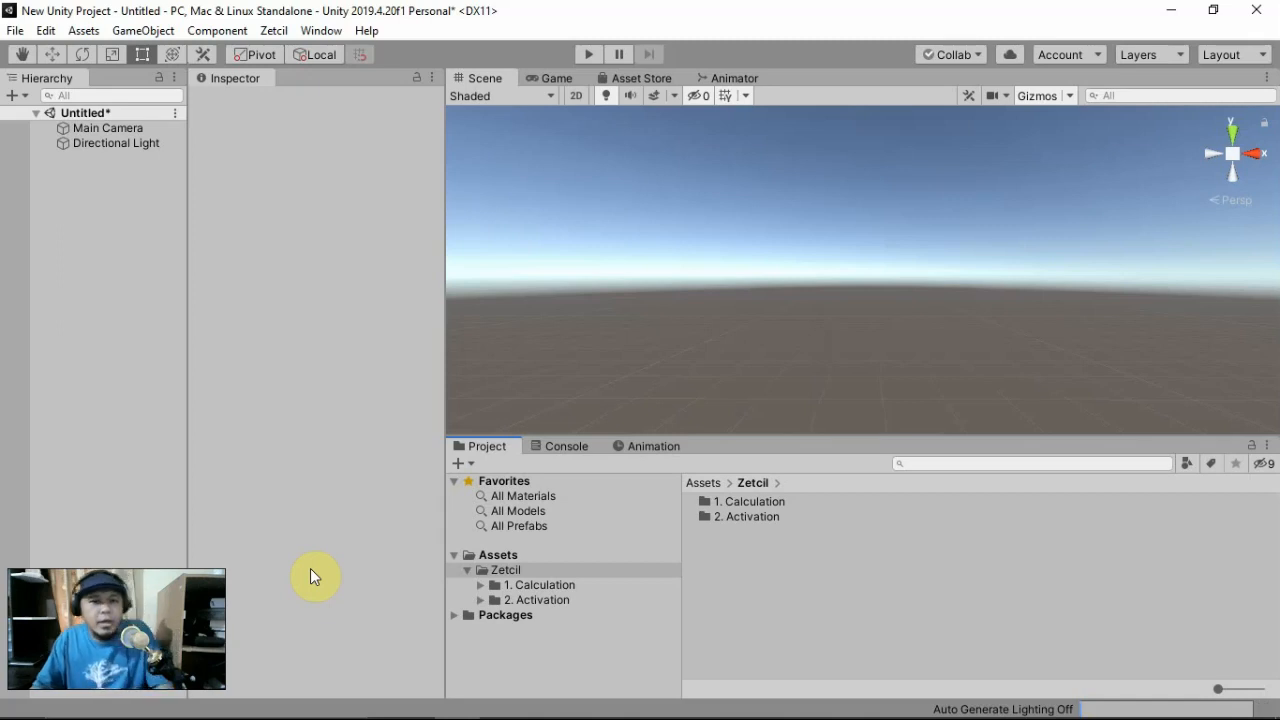
Expand the 2. Activation and 1. Calculation folders under Zetcil to view their subfolders
left_click(480, 600)
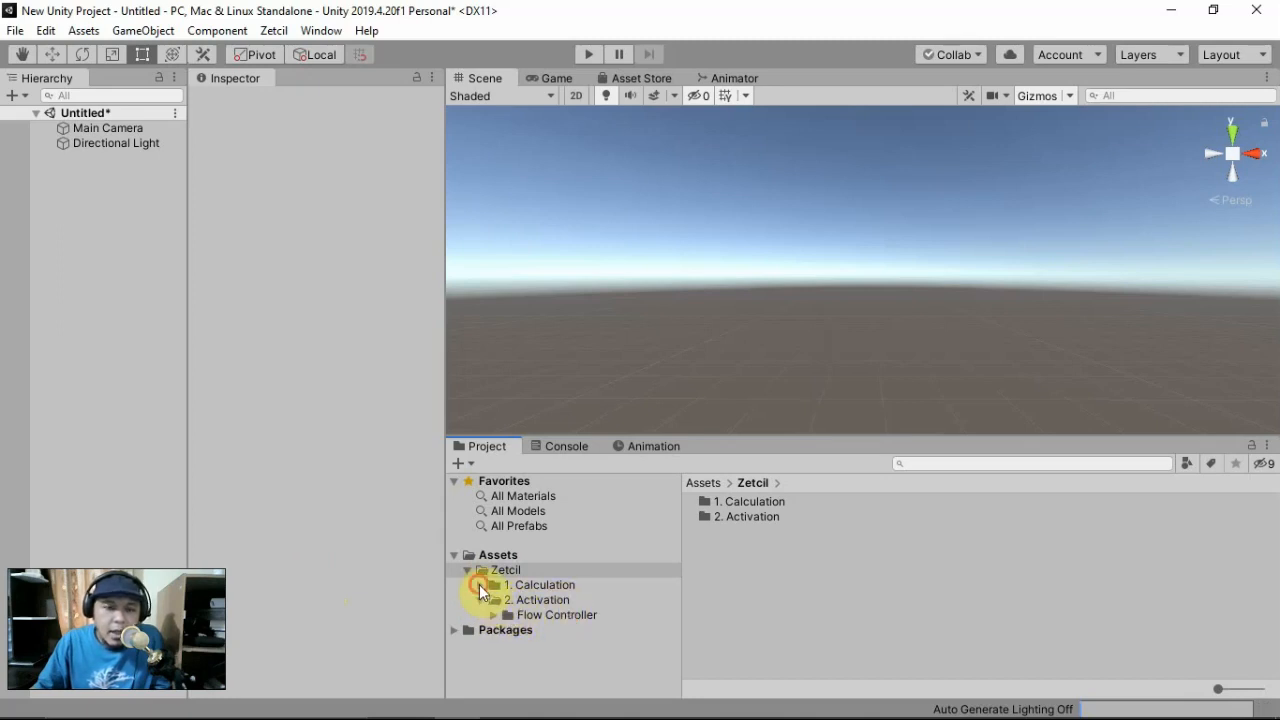
left_click(480, 585)
left_click(494, 601)
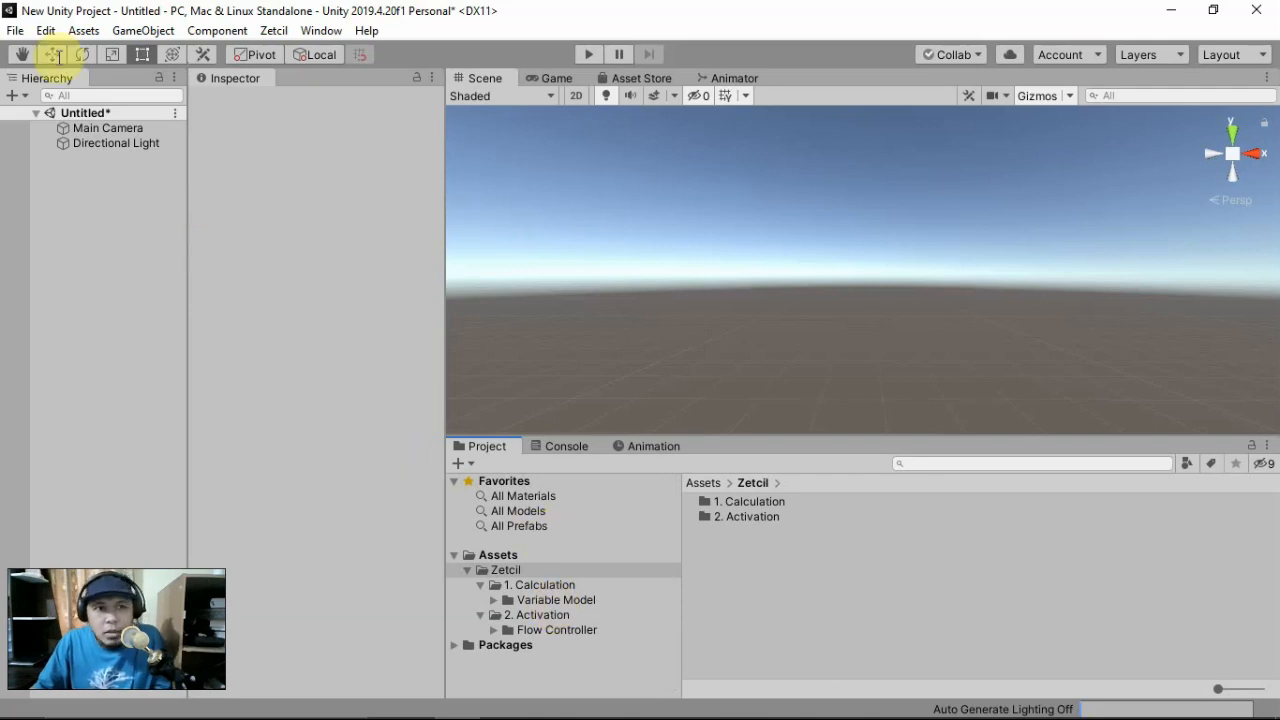
Create a UI Canvas in the scene and frame it in the Scene view
left_click(150, 31)
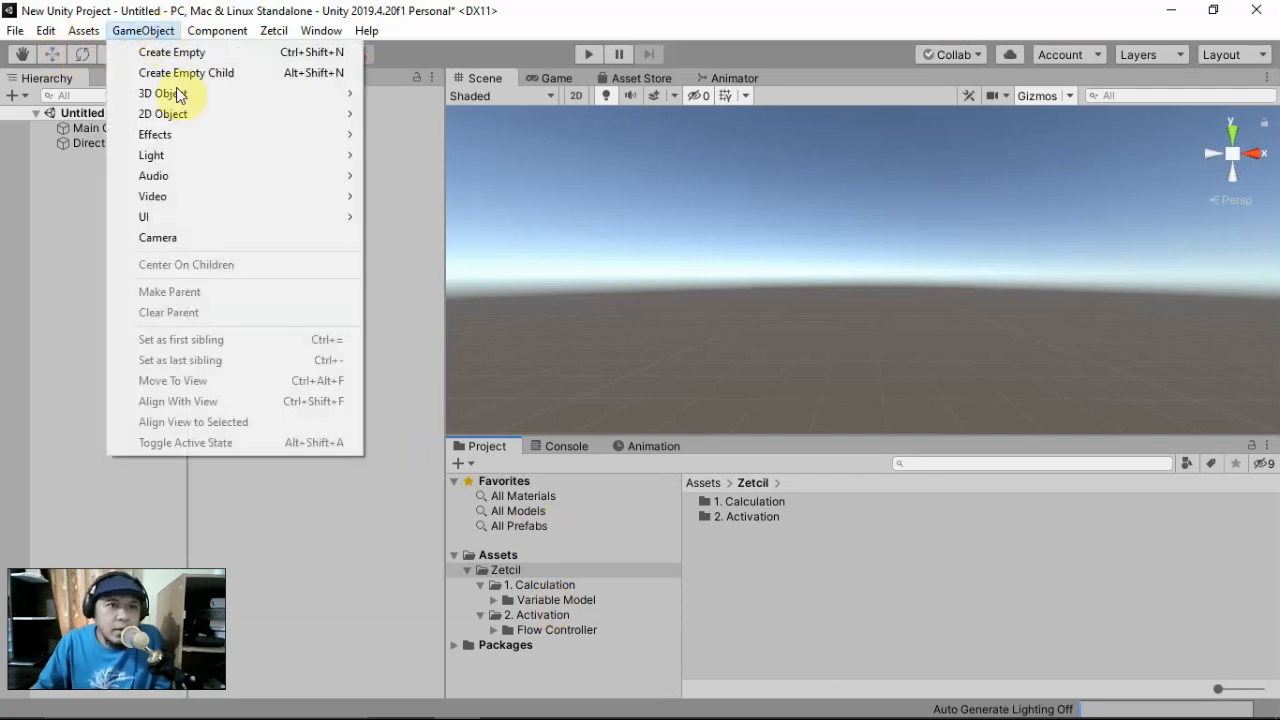
mouse_move(198, 217)
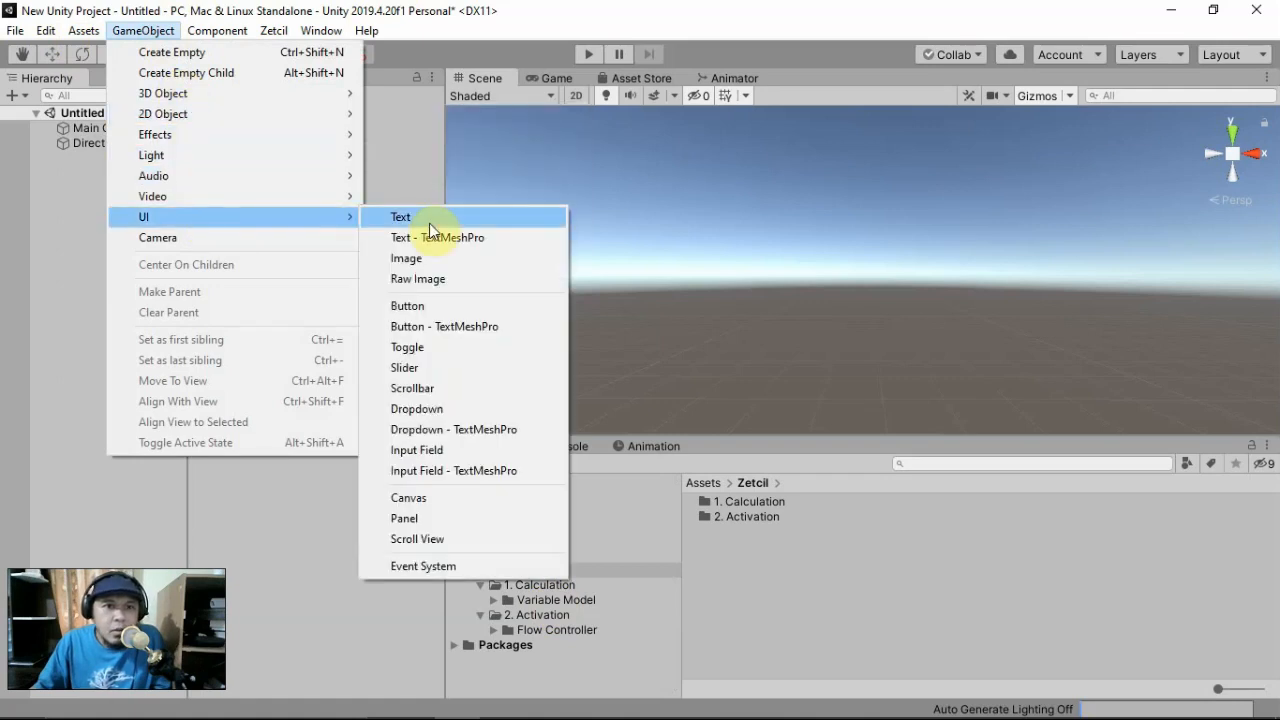
left_click(461, 499)
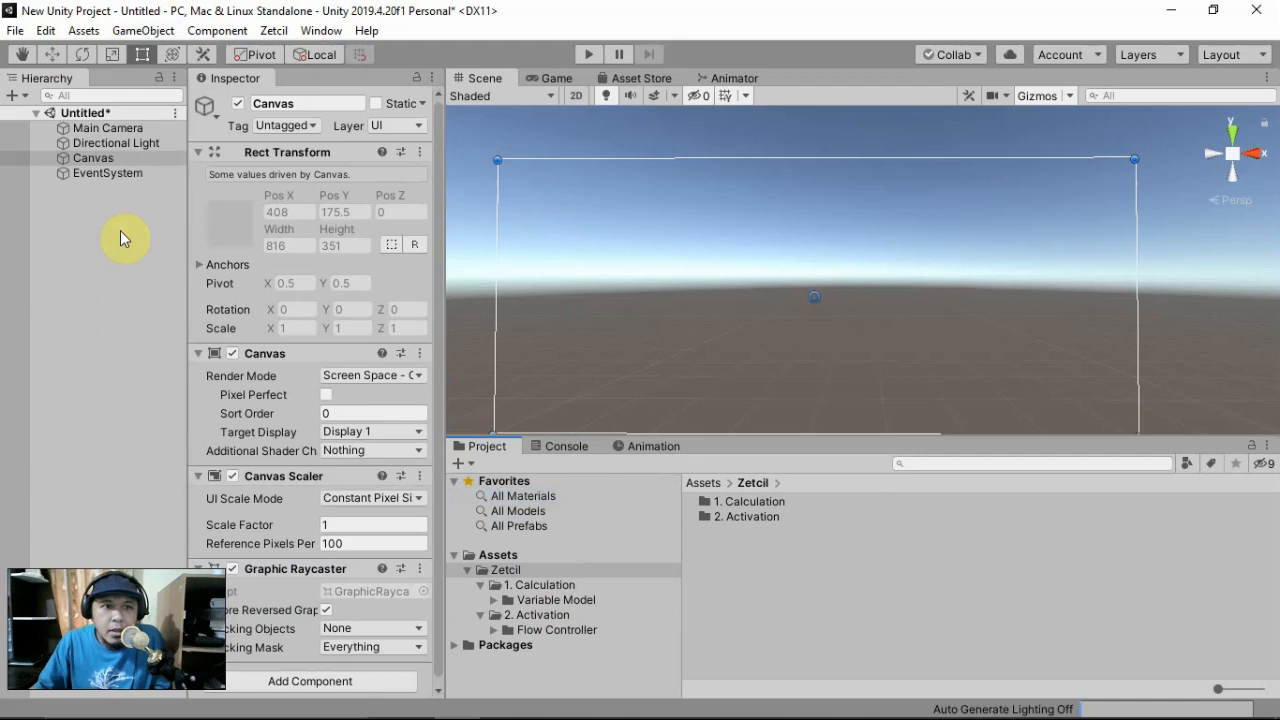
left_click(95, 158)
double_click(95, 158)
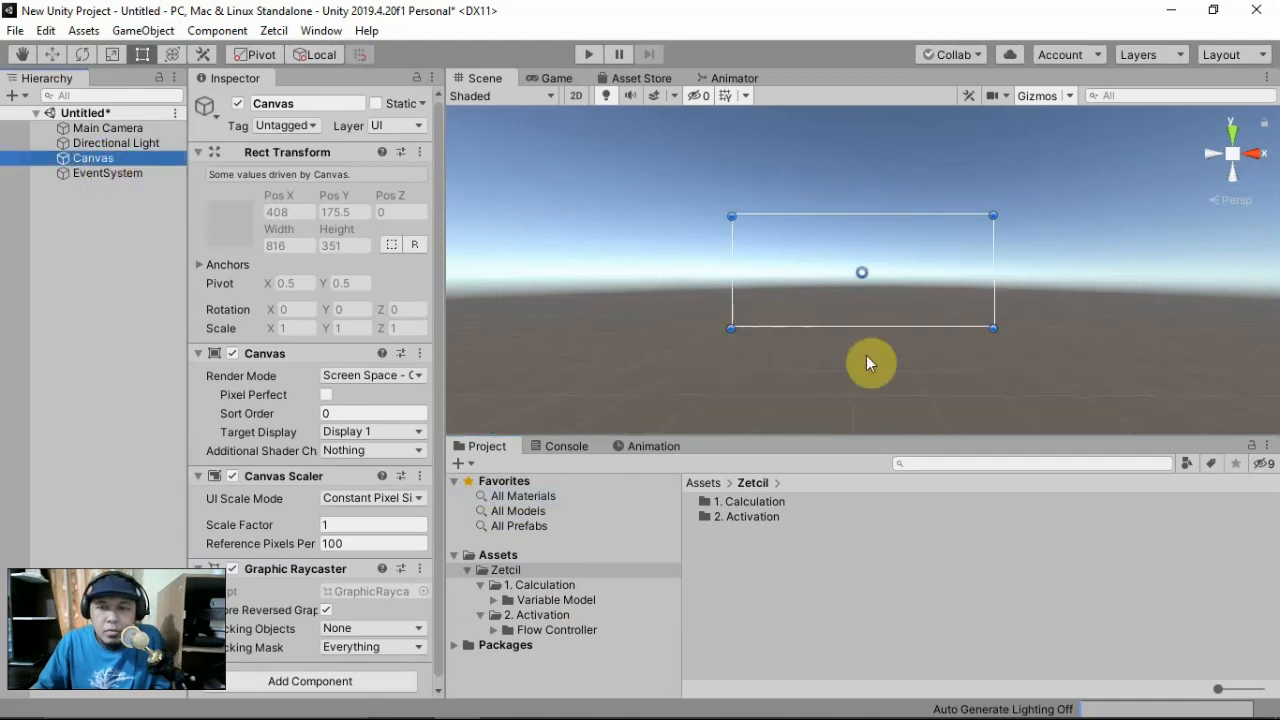
scroll(836, 367, "up", 14)
right_click_drag(824, 341, 828, 338)
Add a UI Image as a child of the Canvas
right_click(122, 168)
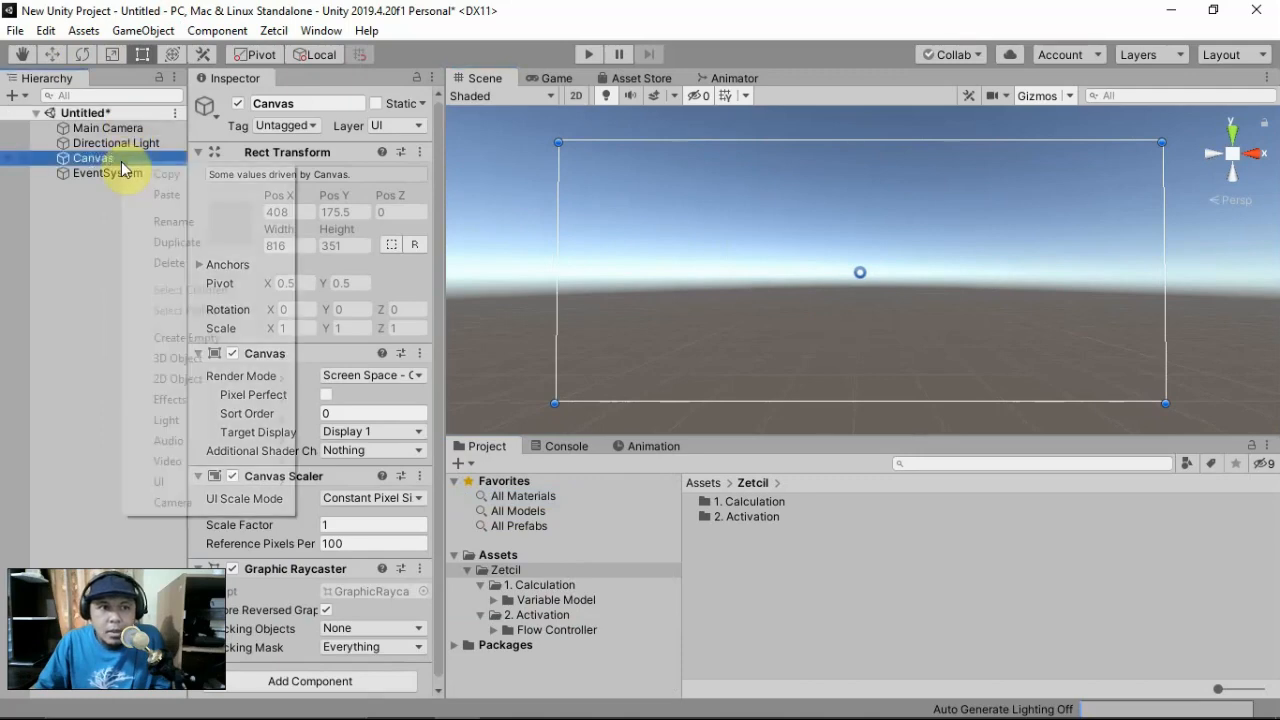
mouse_move(228, 481)
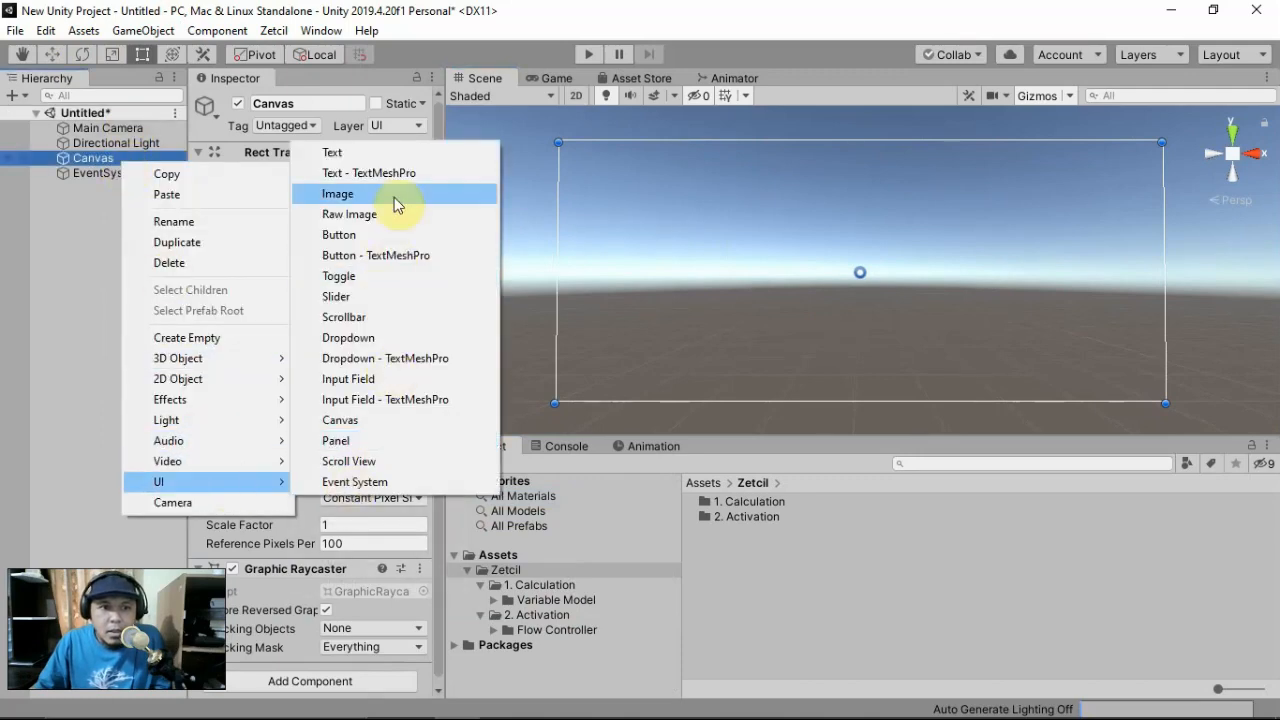
key("Escape")
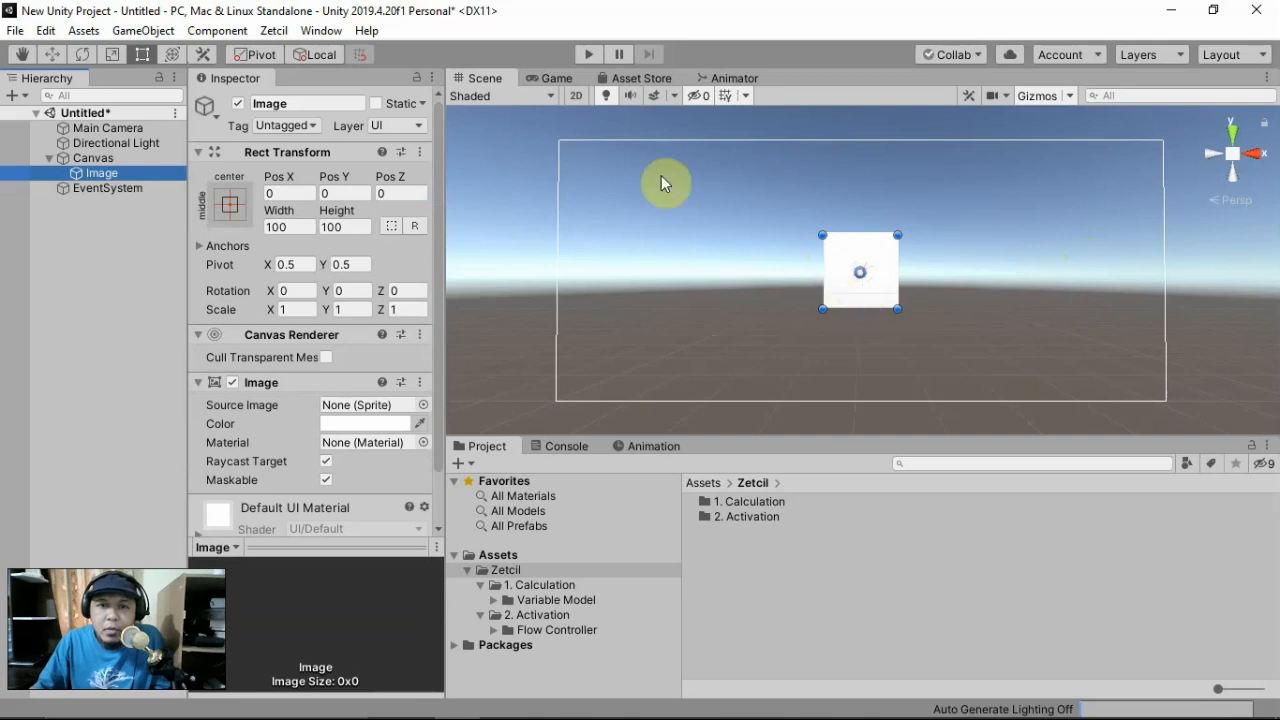
Widen the Inspector and set the Canvas Scaler's UI Scale Mode to Scale With Screen Size
left_click(92, 158)
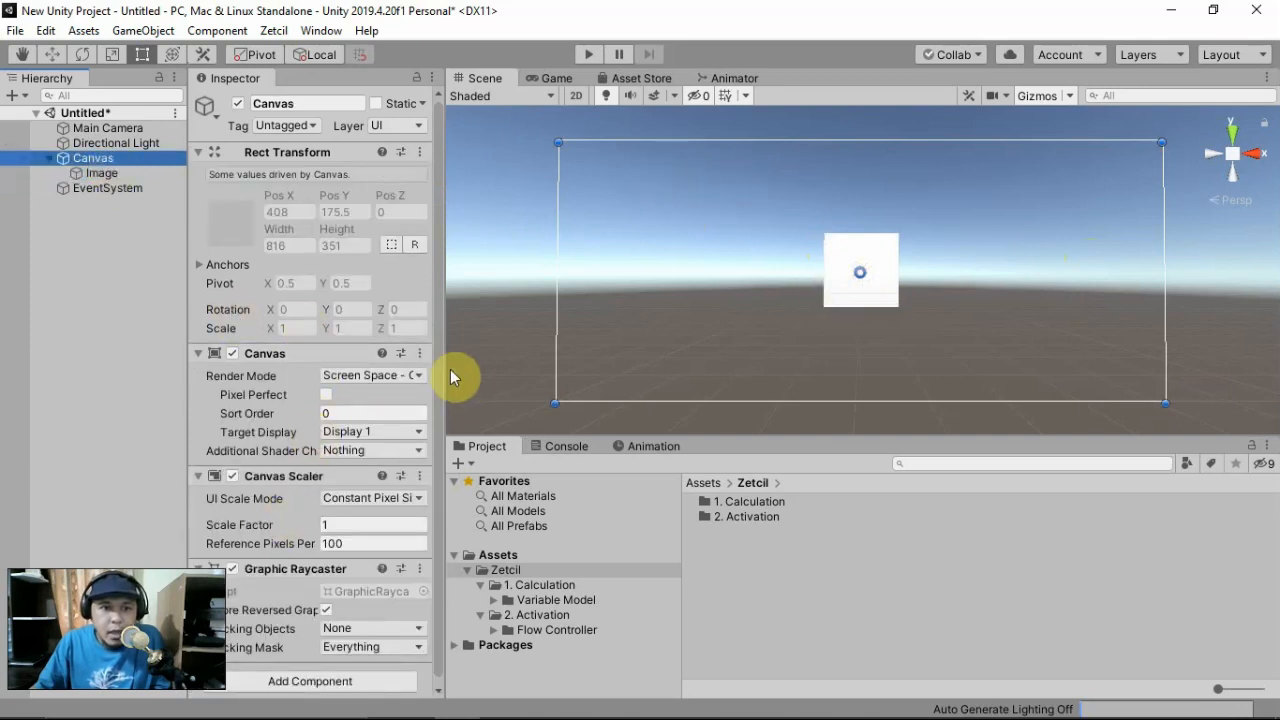
left_click_drag(444, 370, 531, 400)
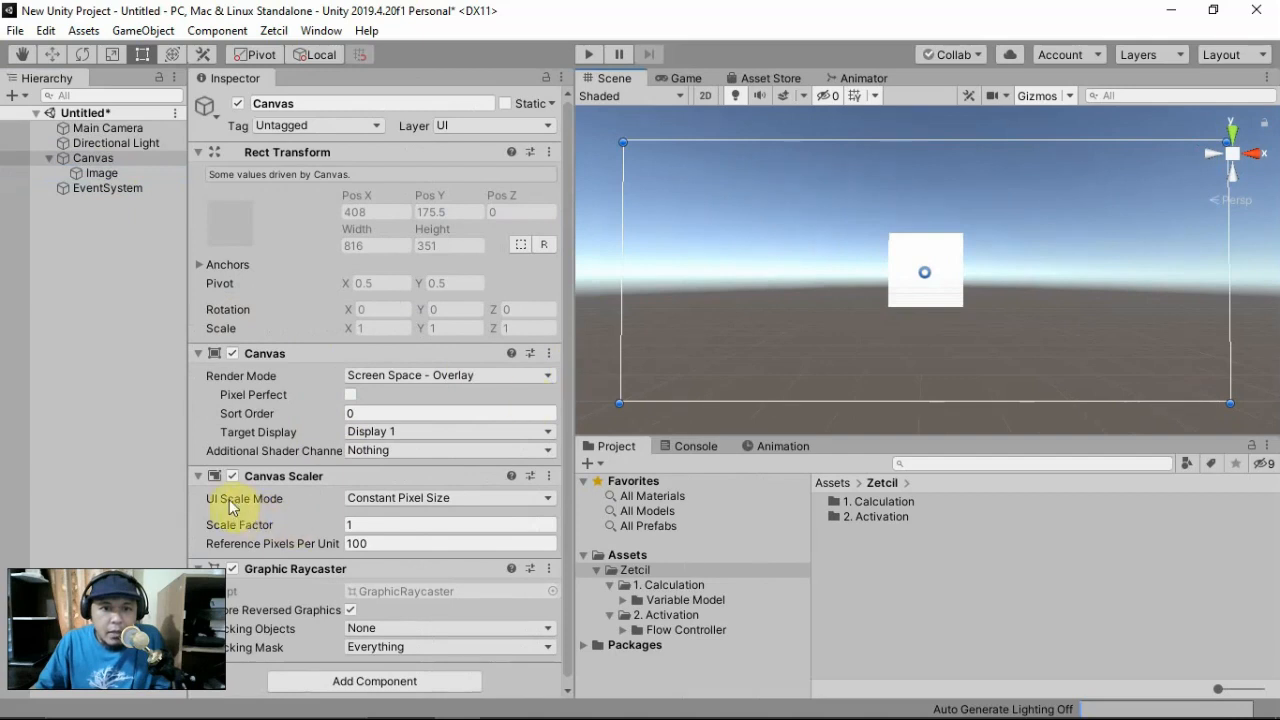
left_click(435, 500)
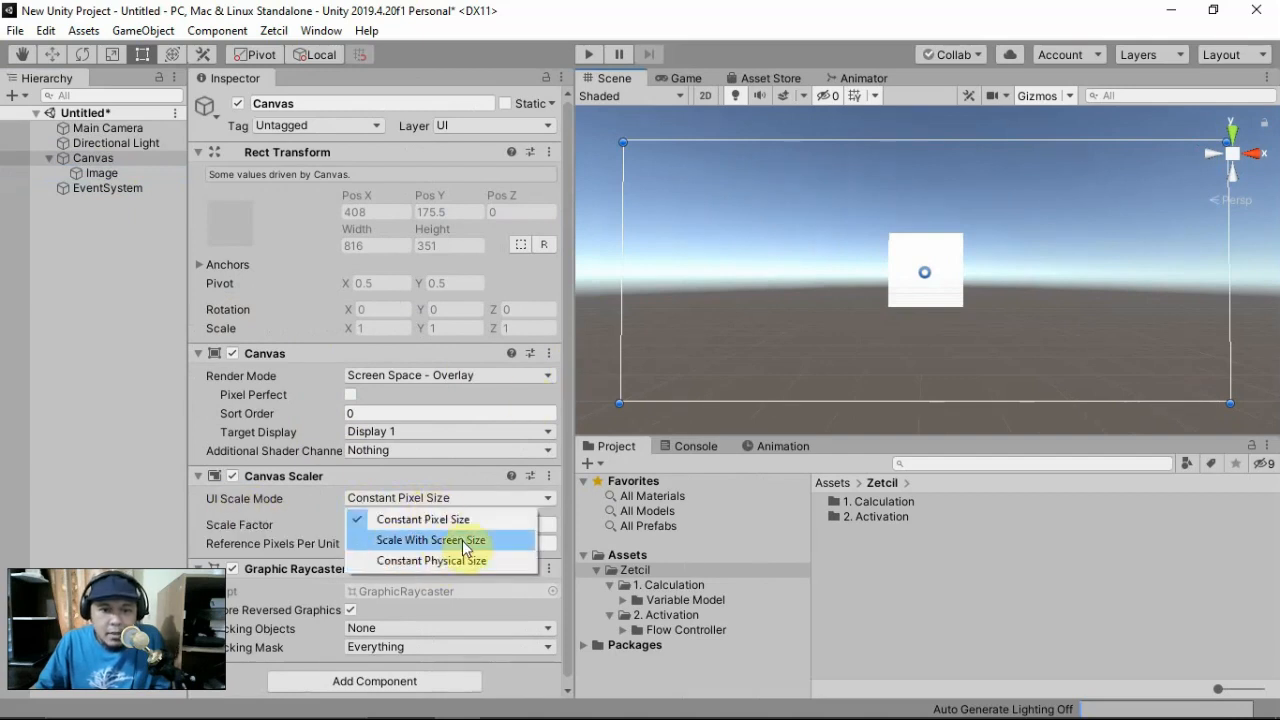
left_click(493, 540)
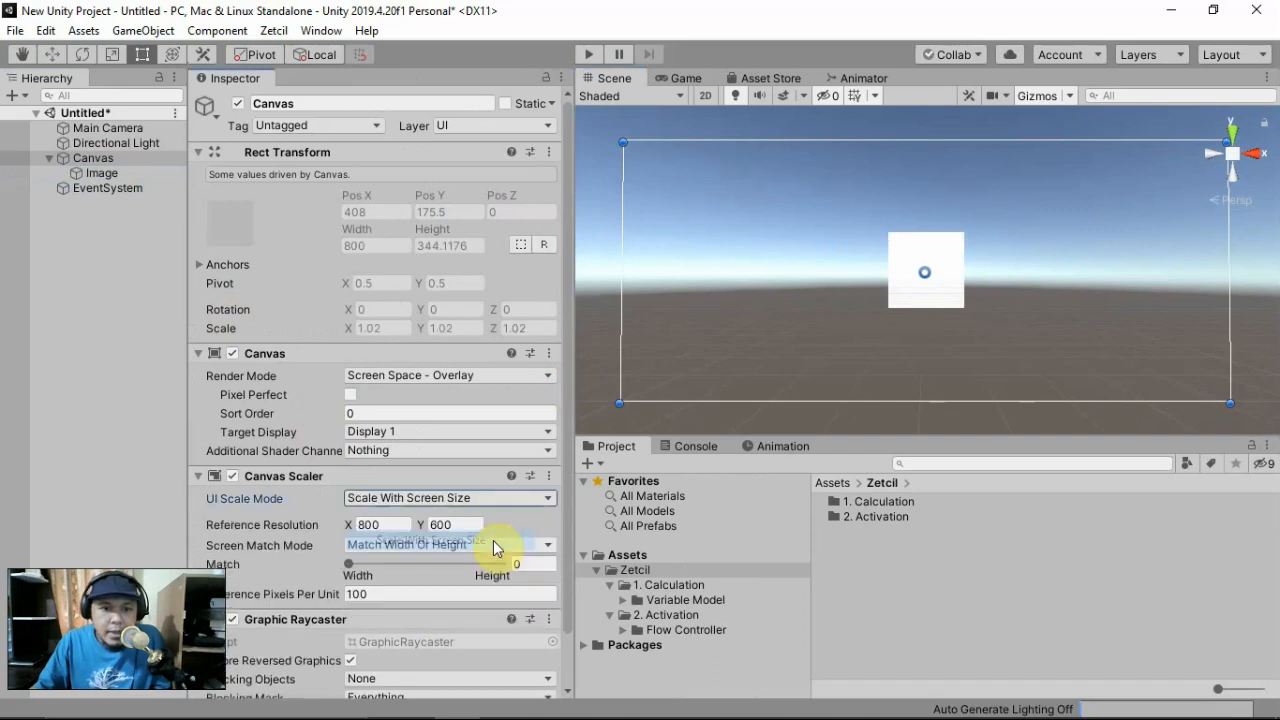
Set the Canvas Scaler's reference resolution to 1366 by 768 and its width-height match to 0.5
left_click(393, 524)
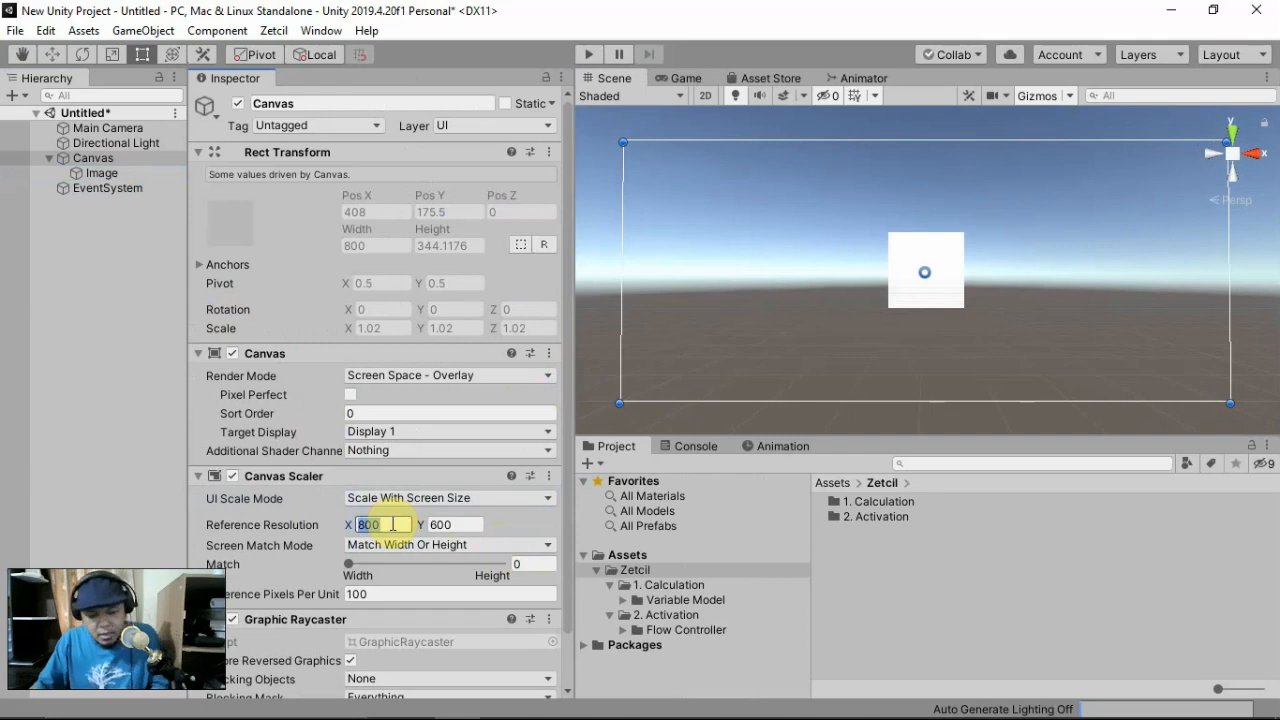
type("1366")
key("Tab")
type("7")
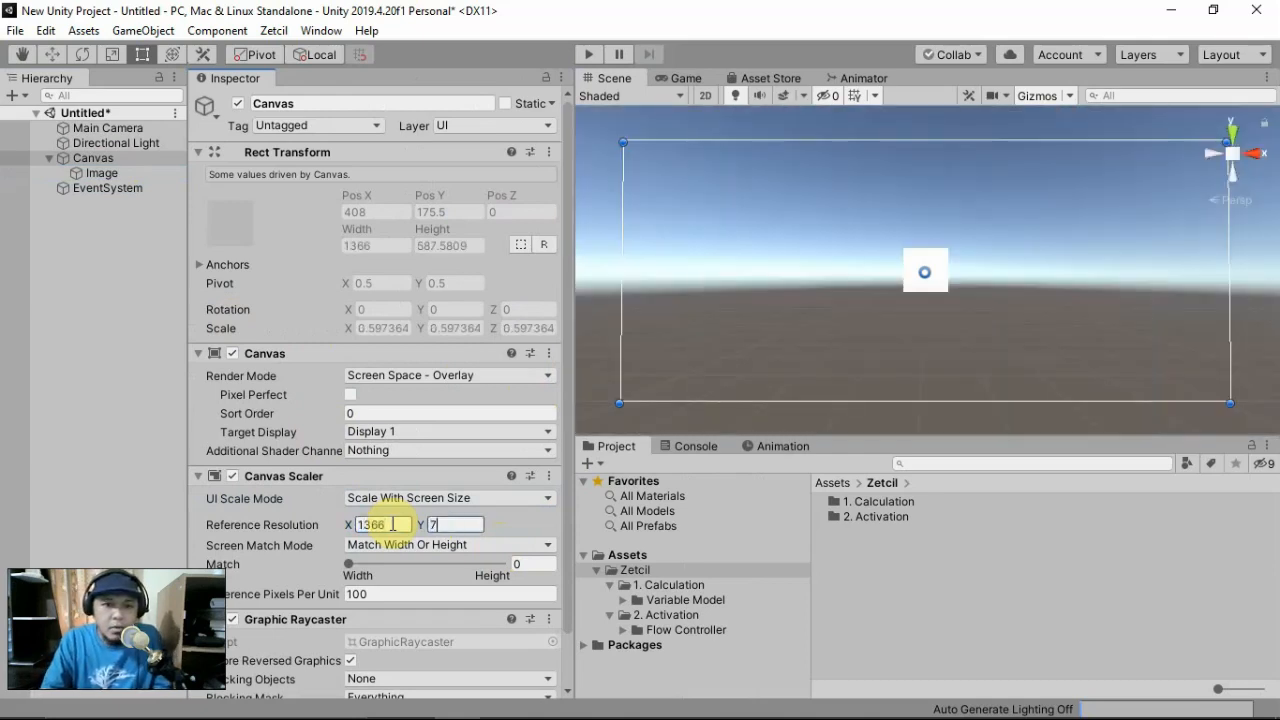
type("68")
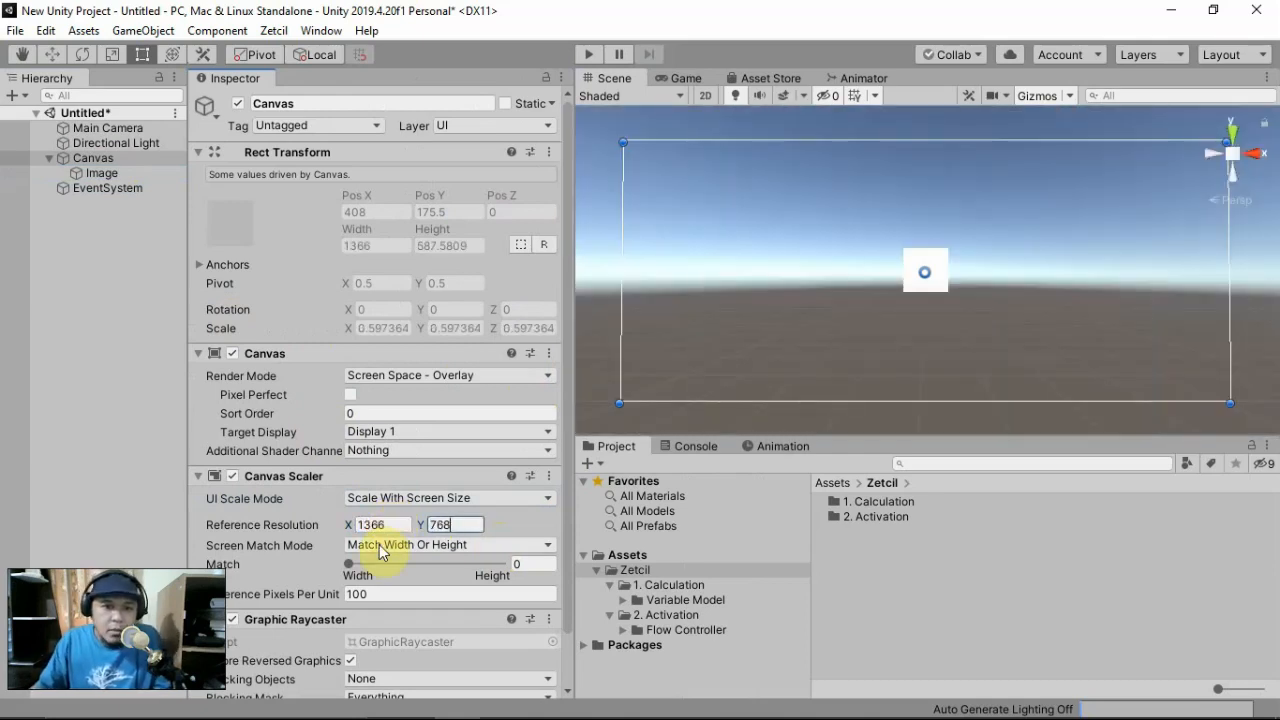
left_click(530, 564)
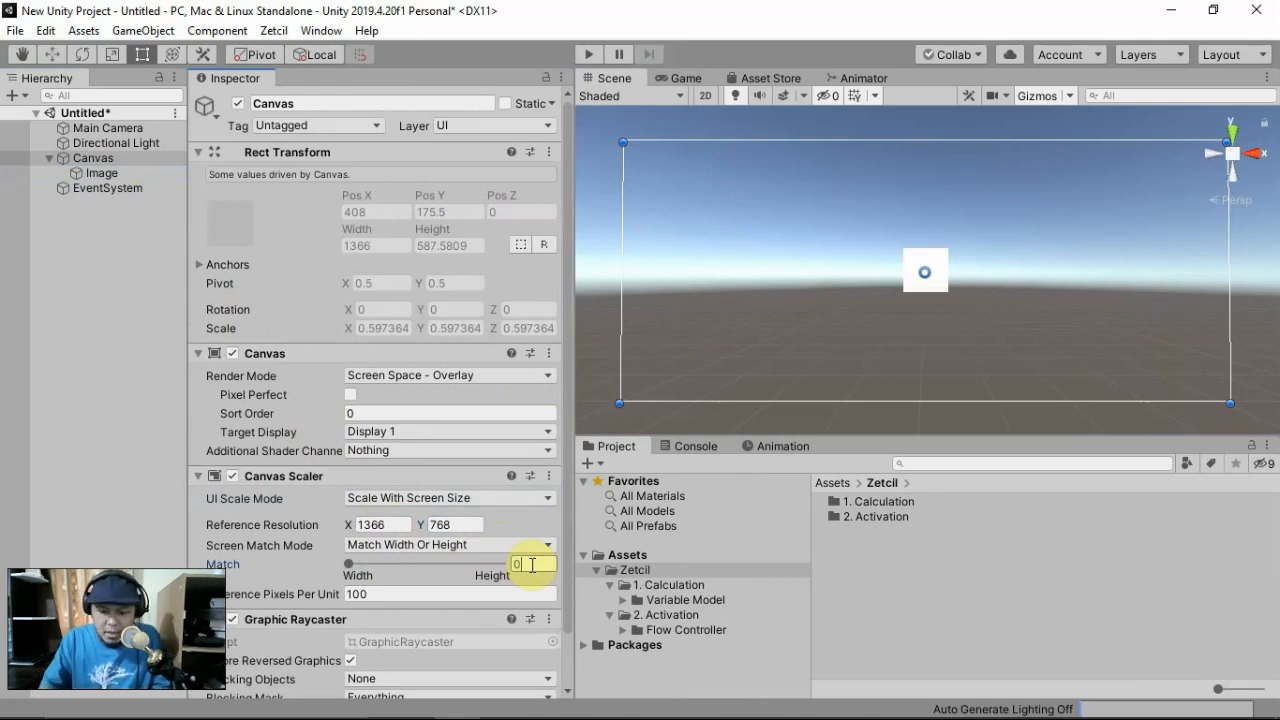
type("0.5")
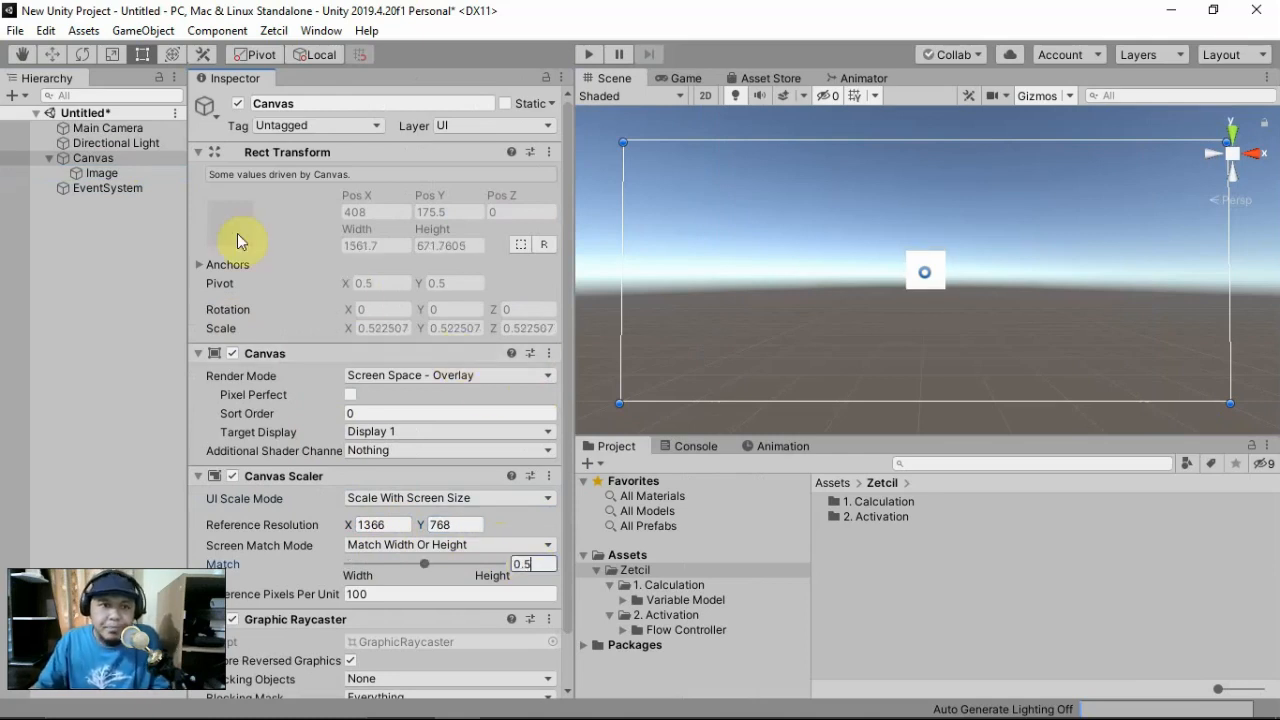
Set the Game view resolution to Default (1366x768), then return to the Scene view with the Image selected
left_click(110, 173)
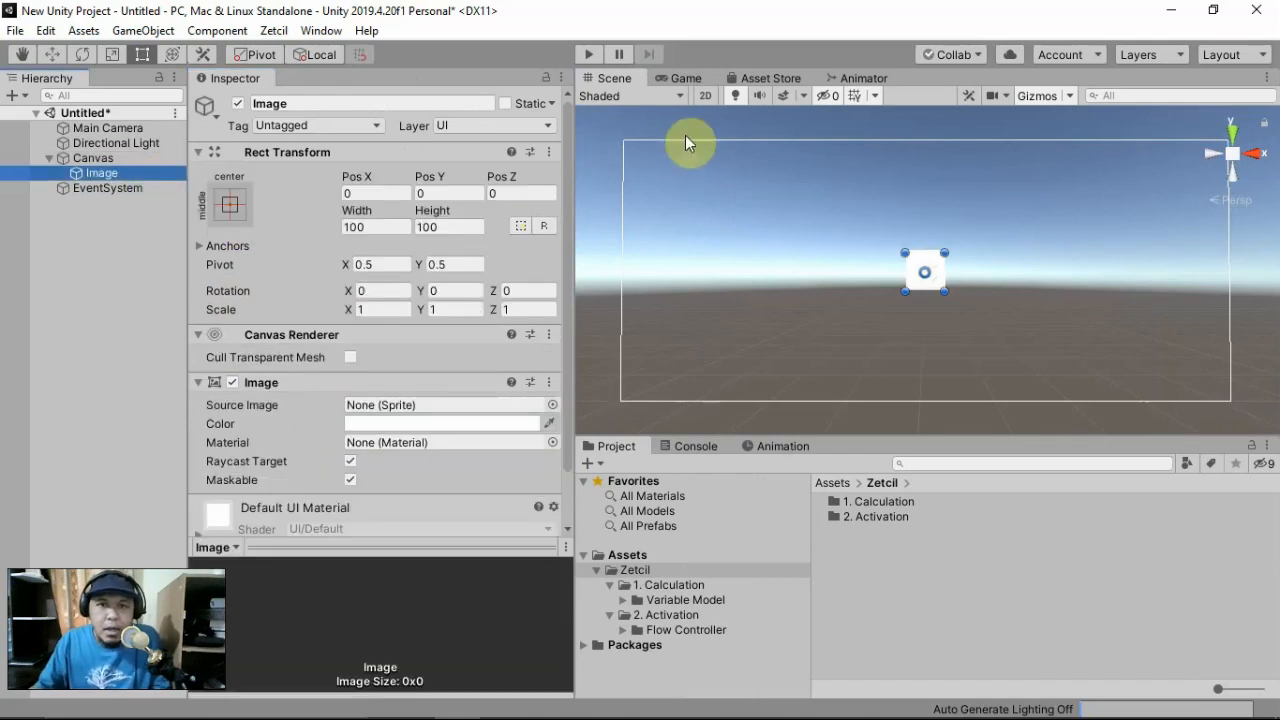
left_click(683, 80)
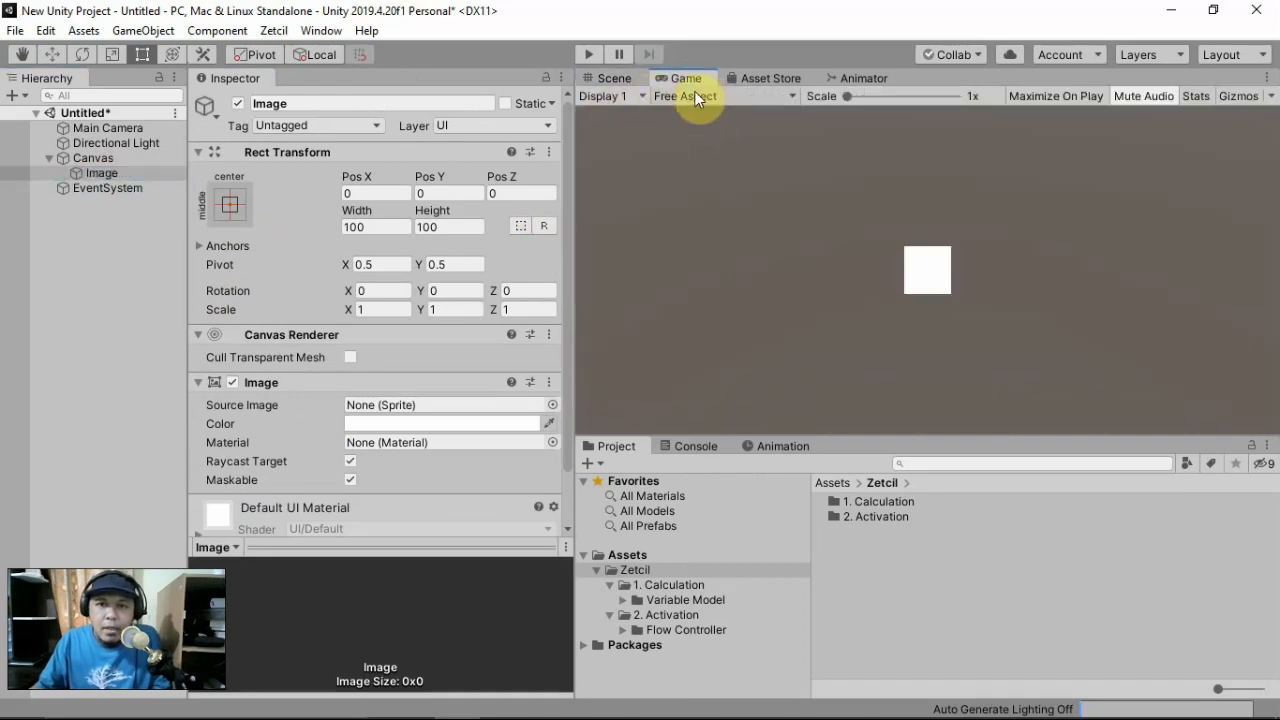
left_click(727, 96)
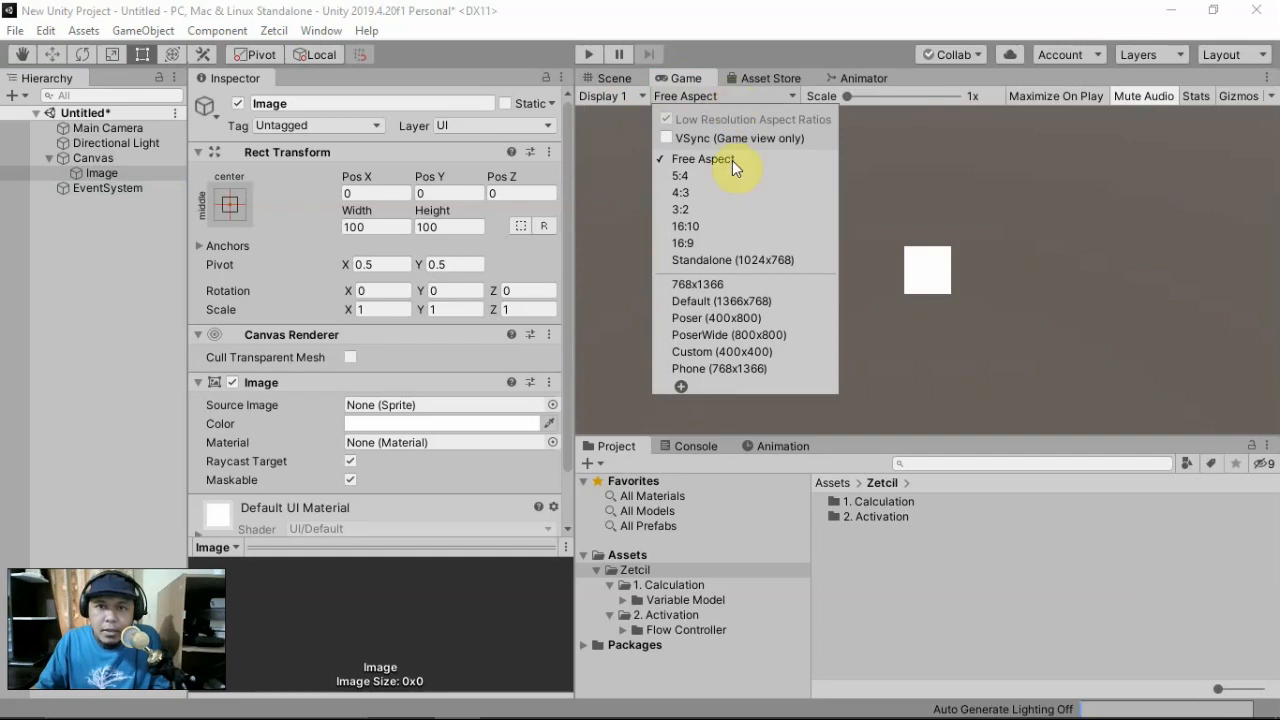
left_click(779, 303)
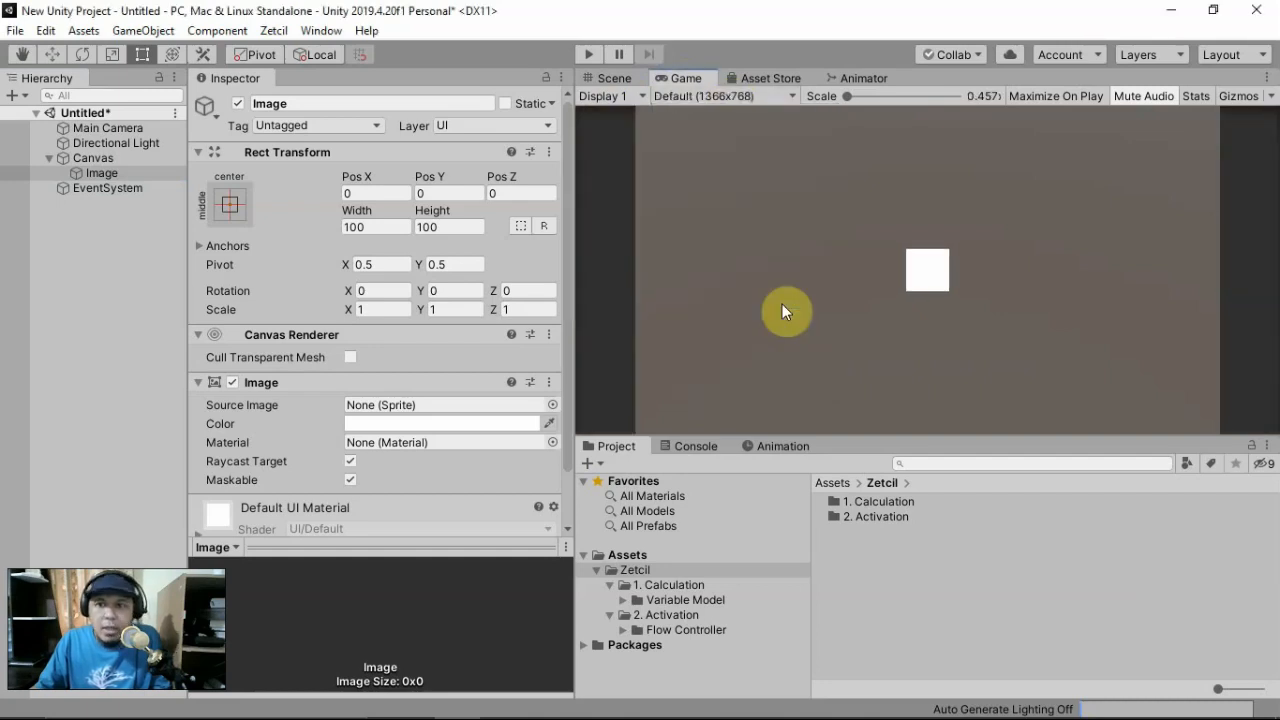
left_click(615, 78)
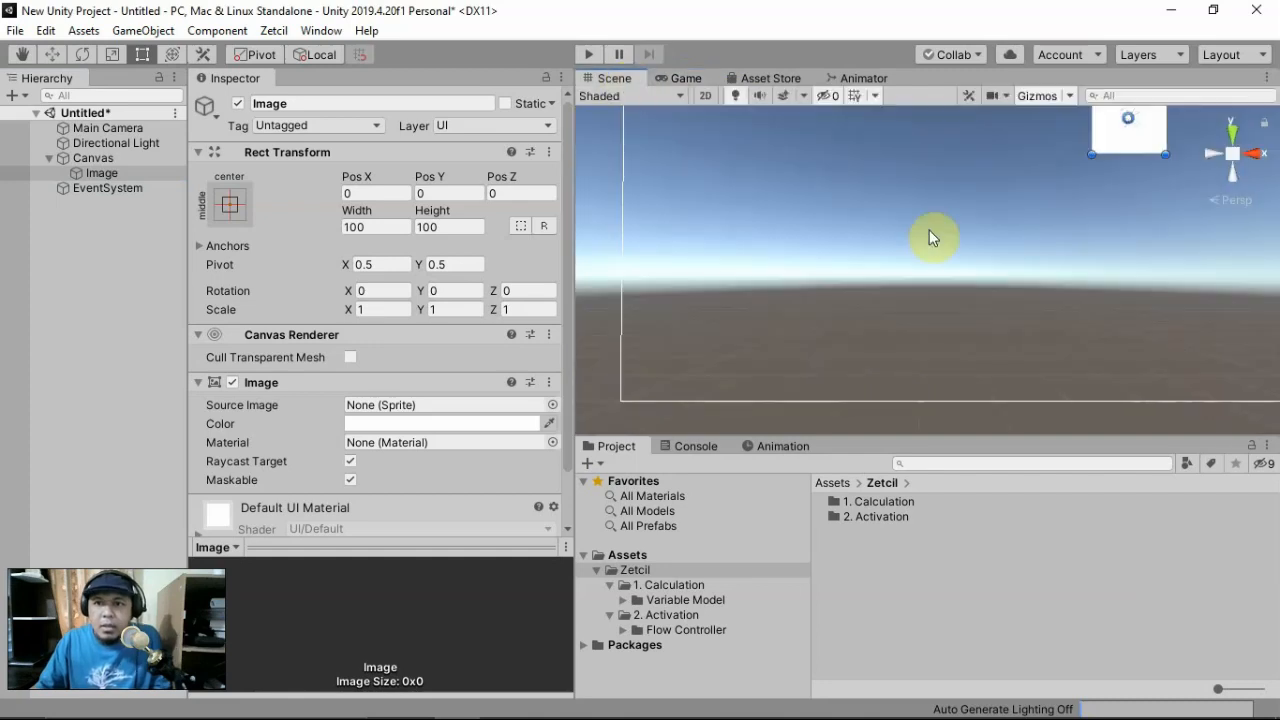
key("f")
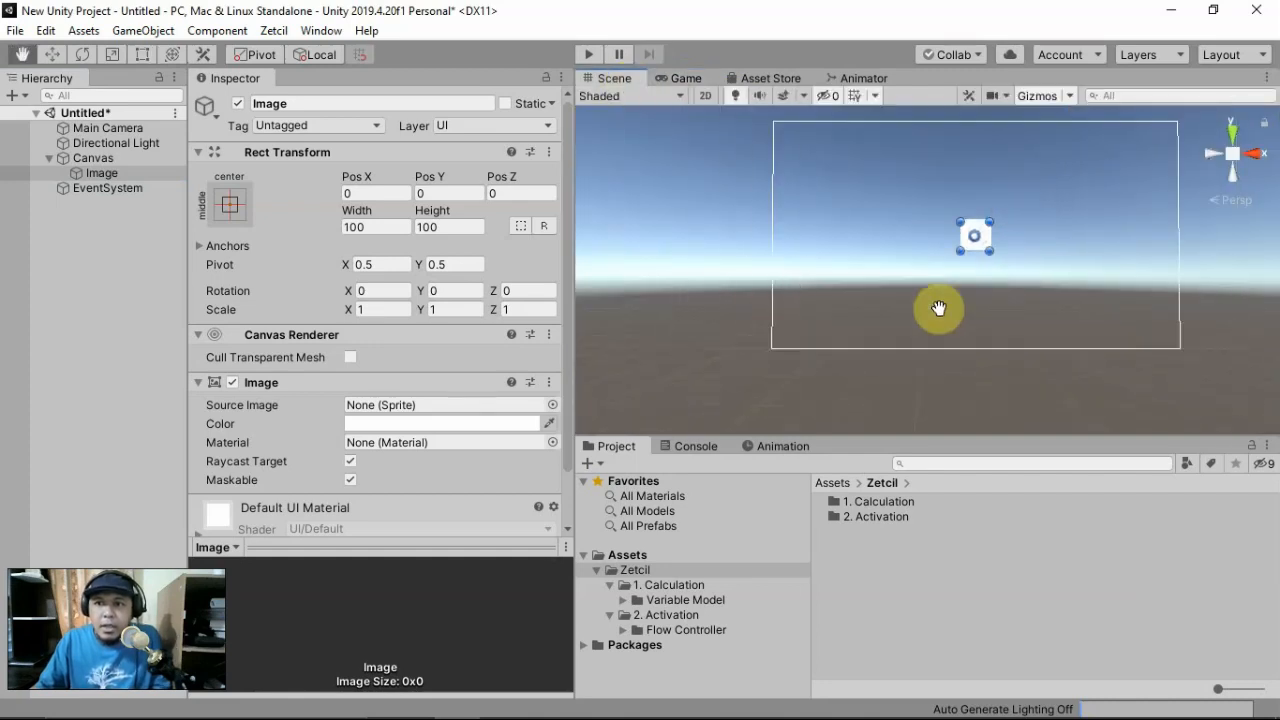
scroll(966, 246, "up", 1)
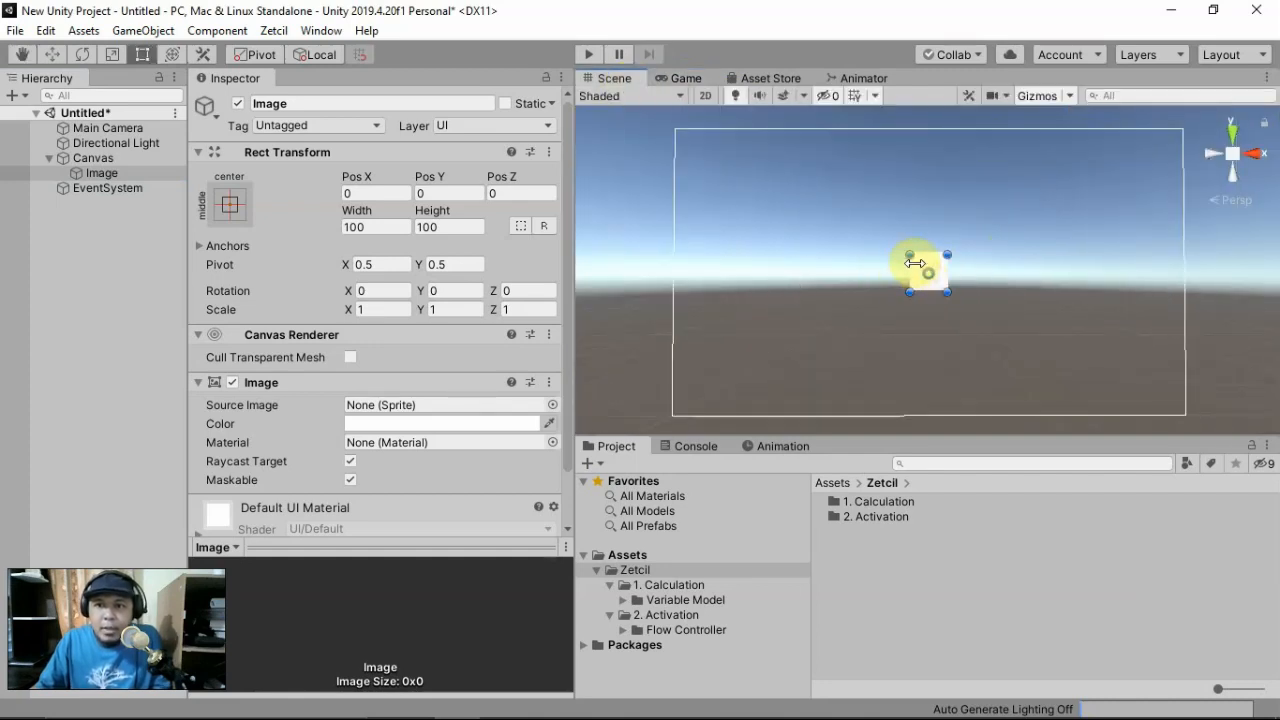
Try to resize the Image by its corners to fill the Canvas at 1366 by 768, and undo both resizes
left_click_drag(905, 252, 677, 129)
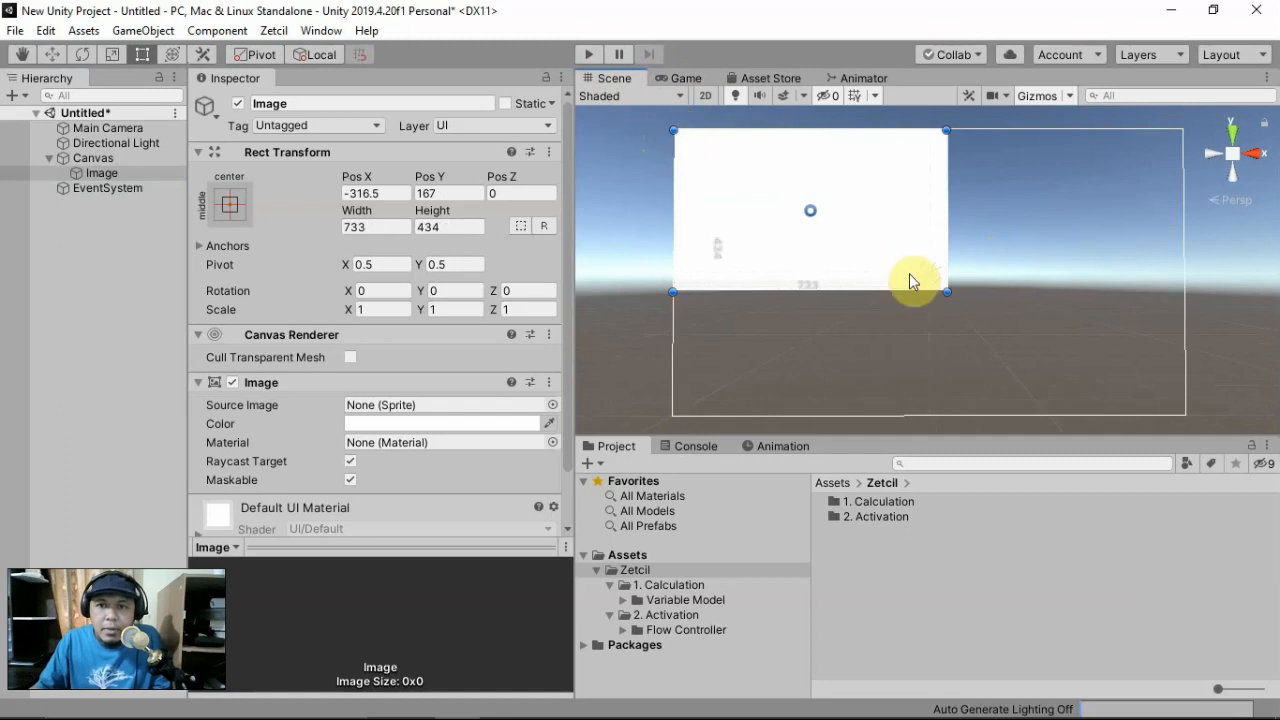
left_click_drag(947, 292, 1185, 417)
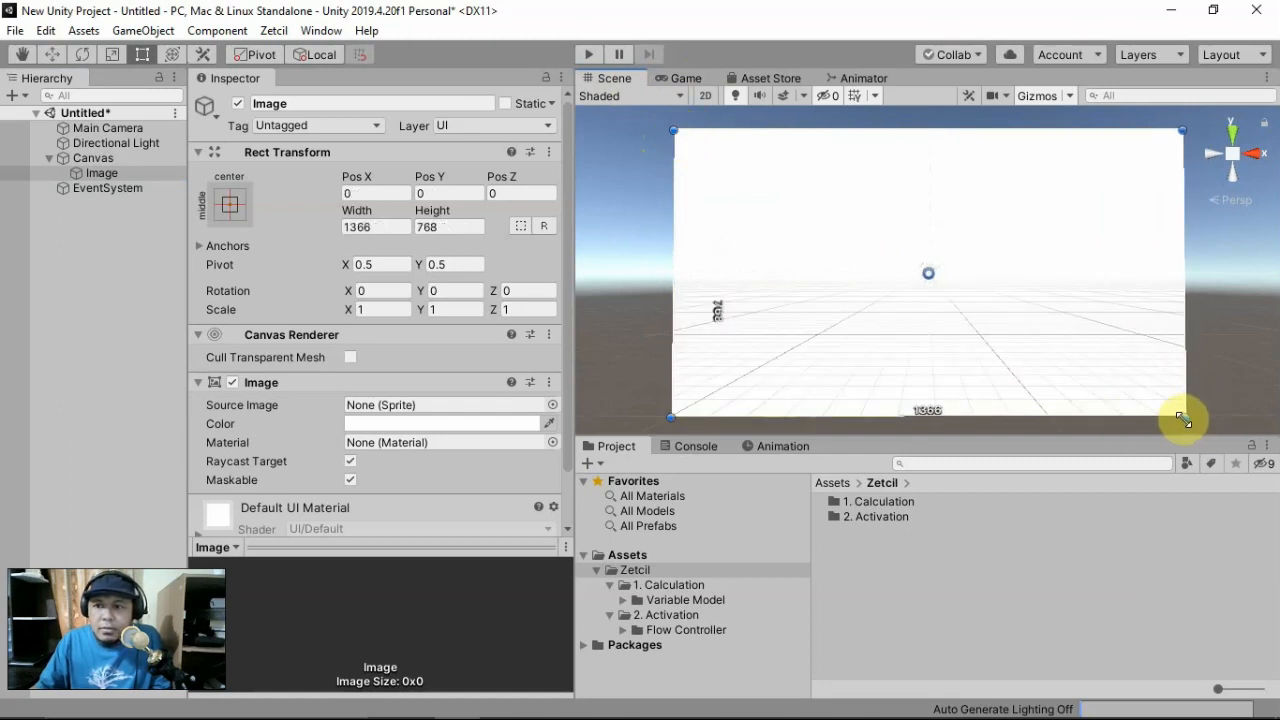
key("ctrl+z")
key("ctrl+z")
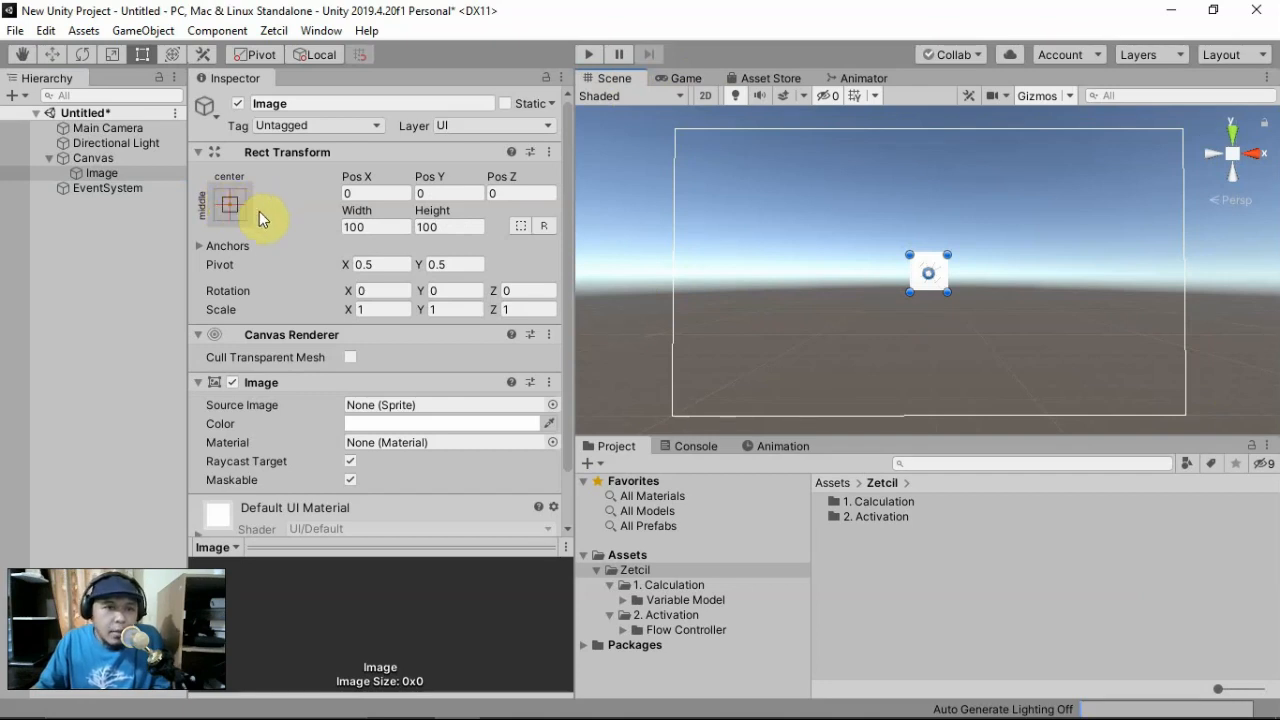
Apply the stretch-stretch anchor preset to the Image, also setting its position so it fills the Canvas
left_click(231, 206)
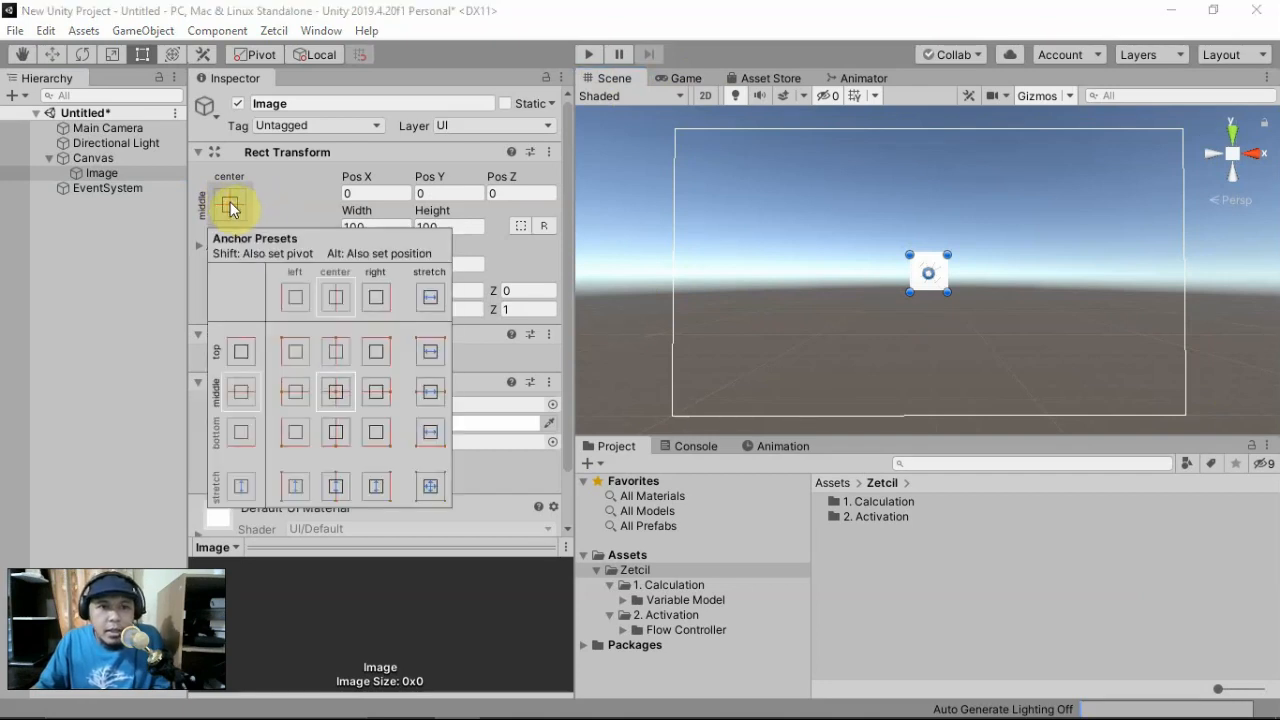
key("alt")
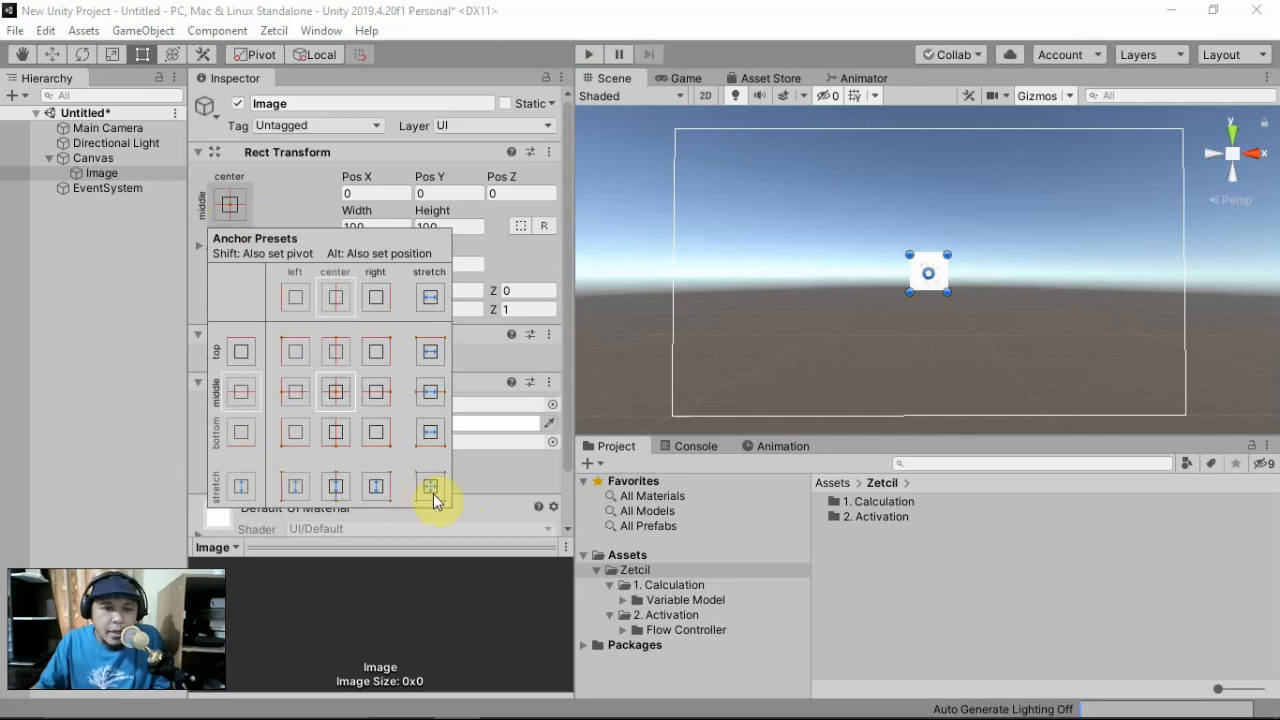
key("alt")
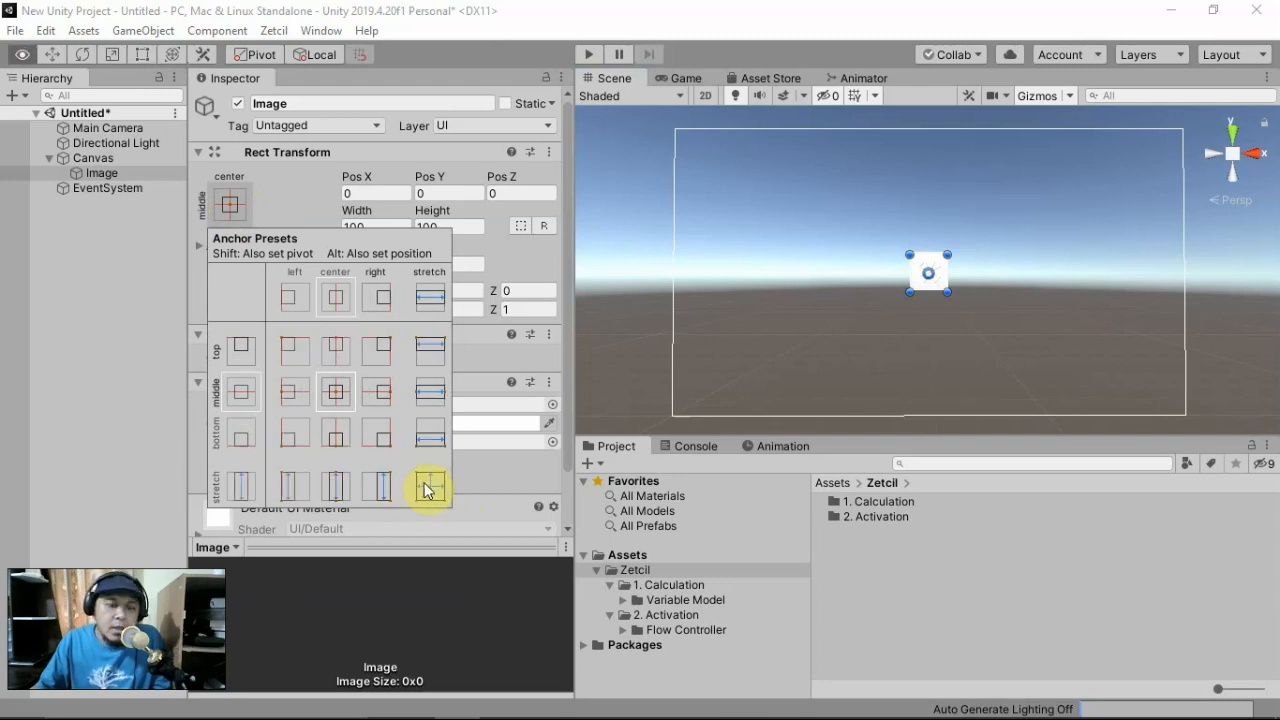
left_click(428, 488, "alt")
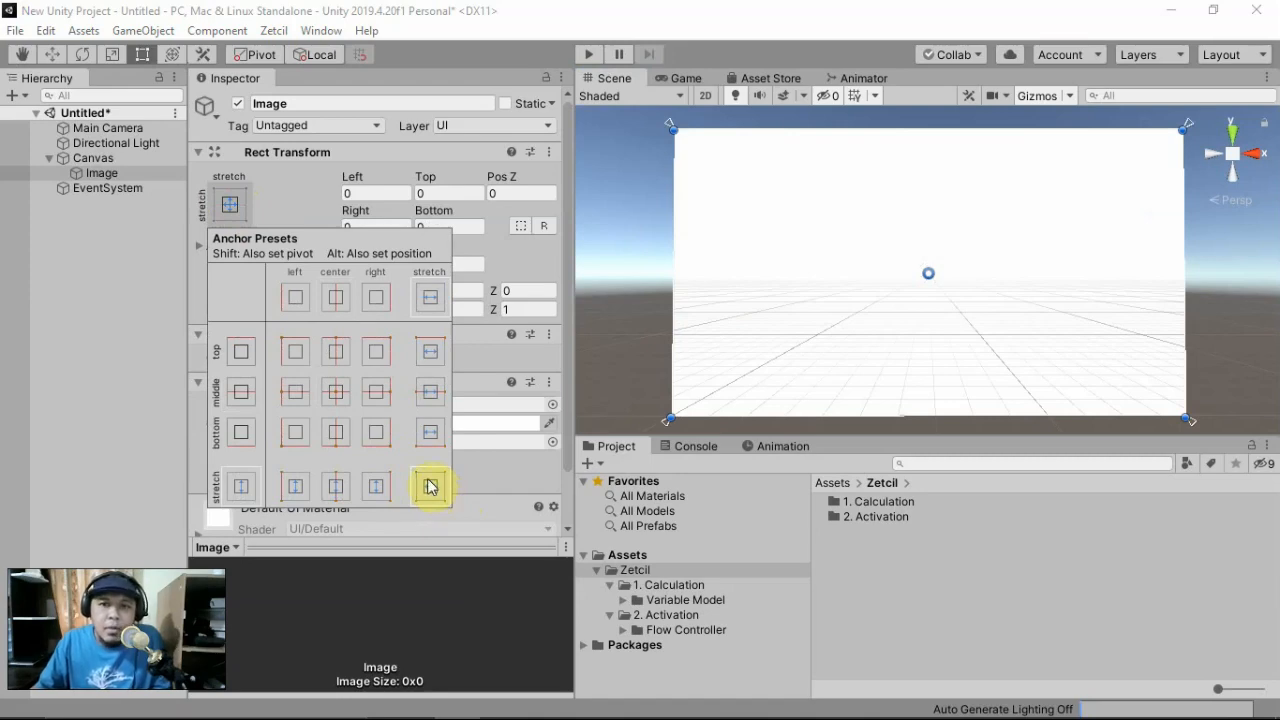
left_click(640, 333)
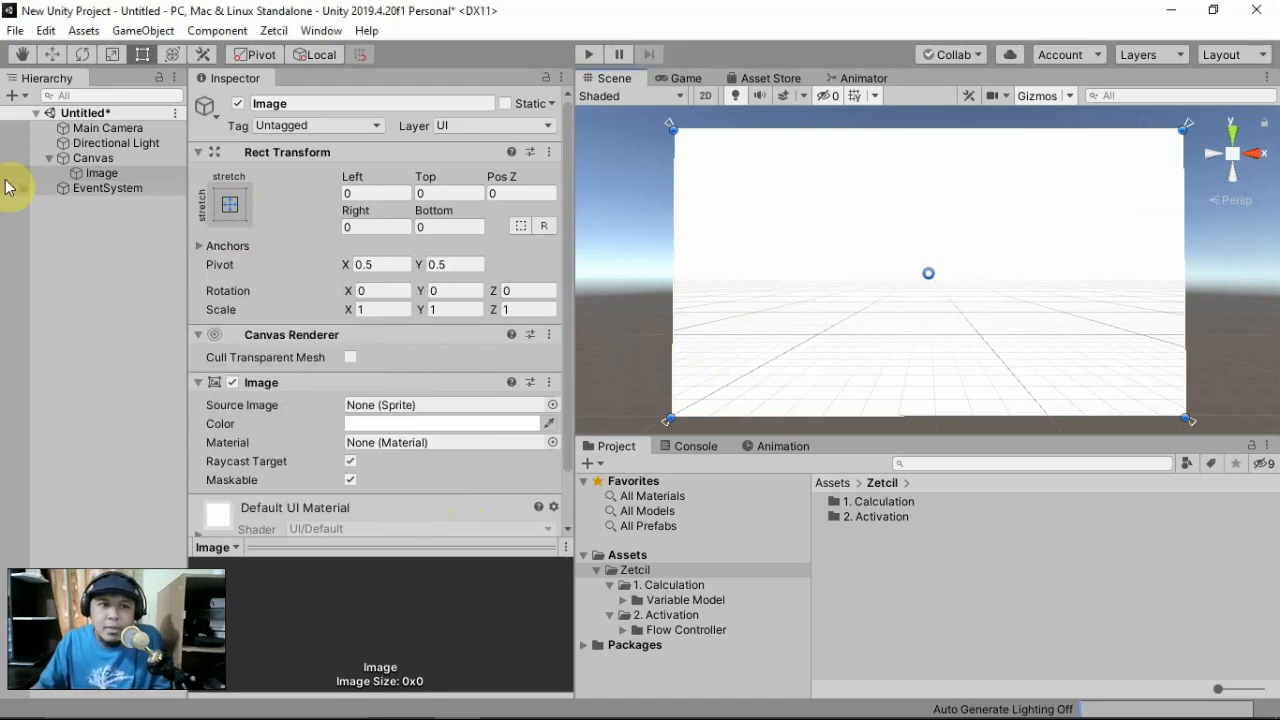
Add a UI Text as a child of the Image
left_click(105, 175)
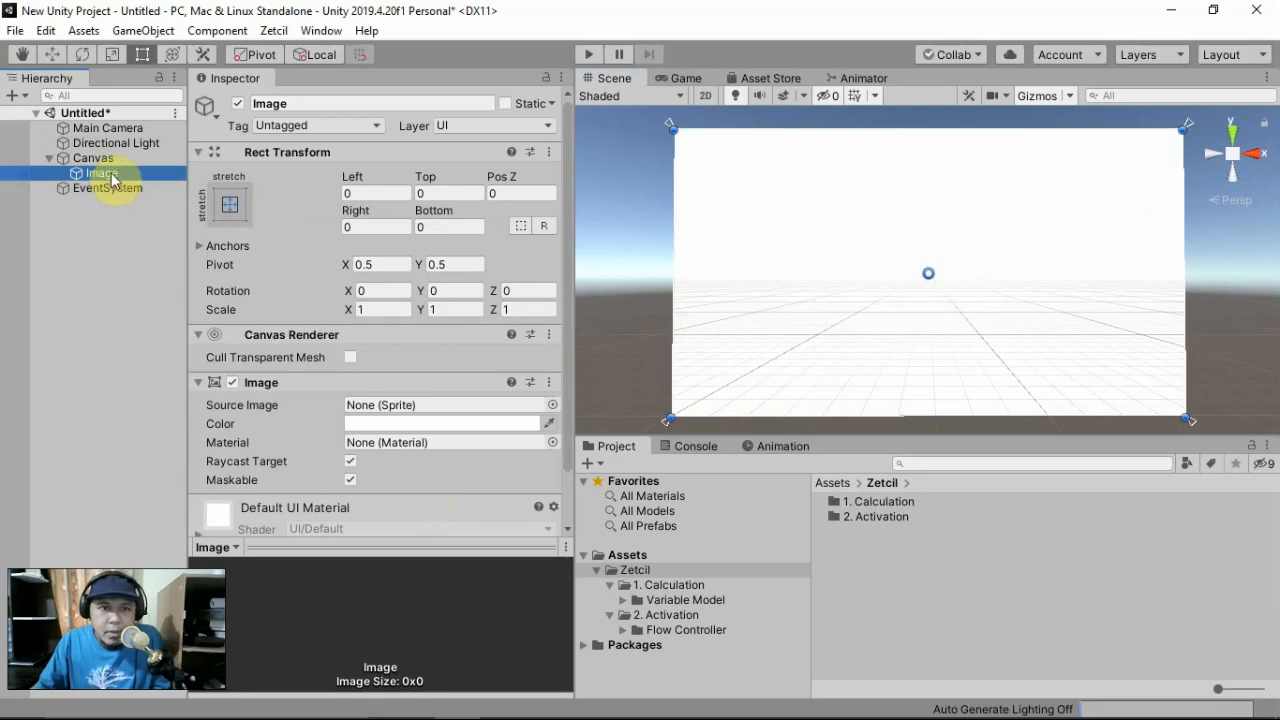
right_click(110, 176)
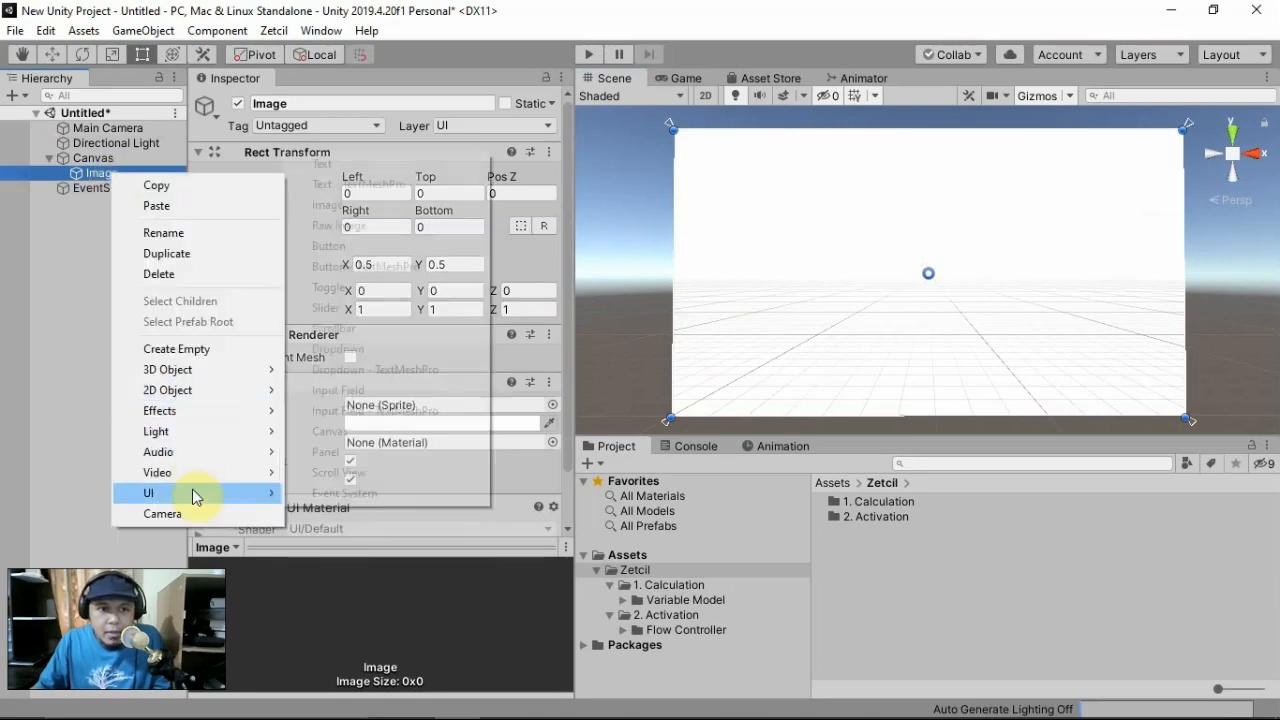
mouse_move(192, 491)
left_click(377, 163)
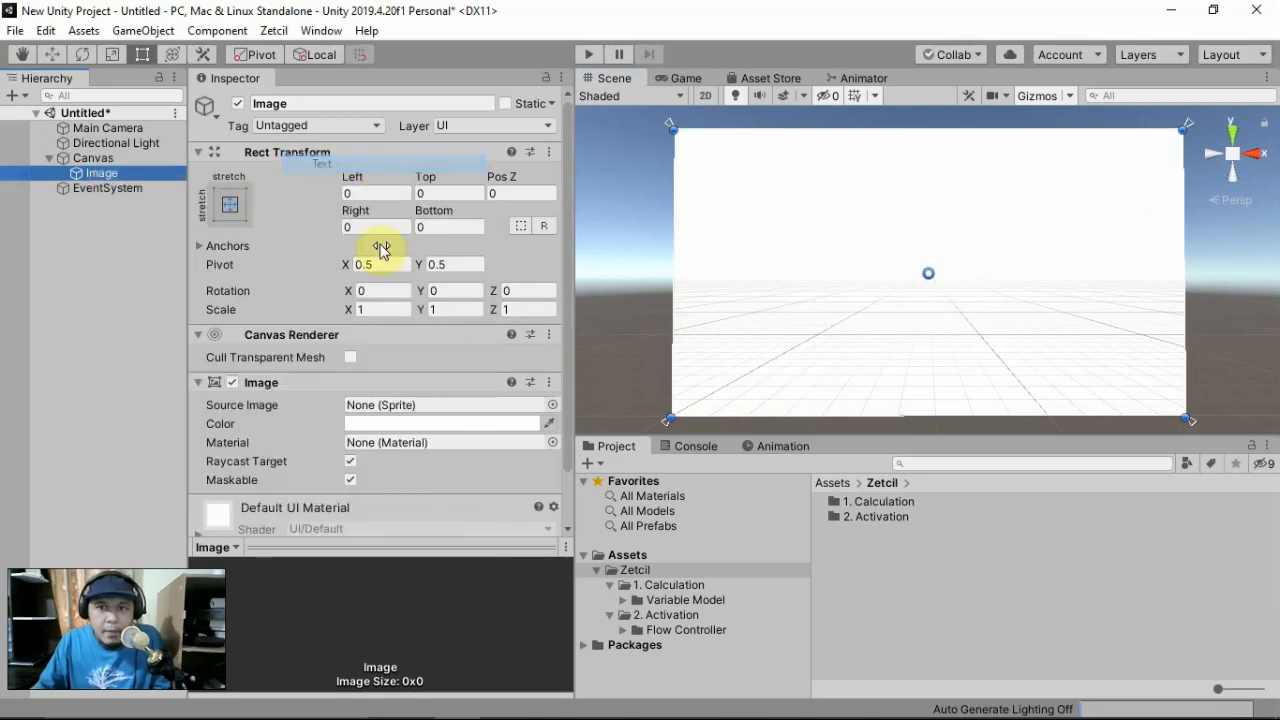
Set the Text's font size to 50, enlarge its box and move it to the upper middle of the Image
scroll(394, 339, "down", 5)
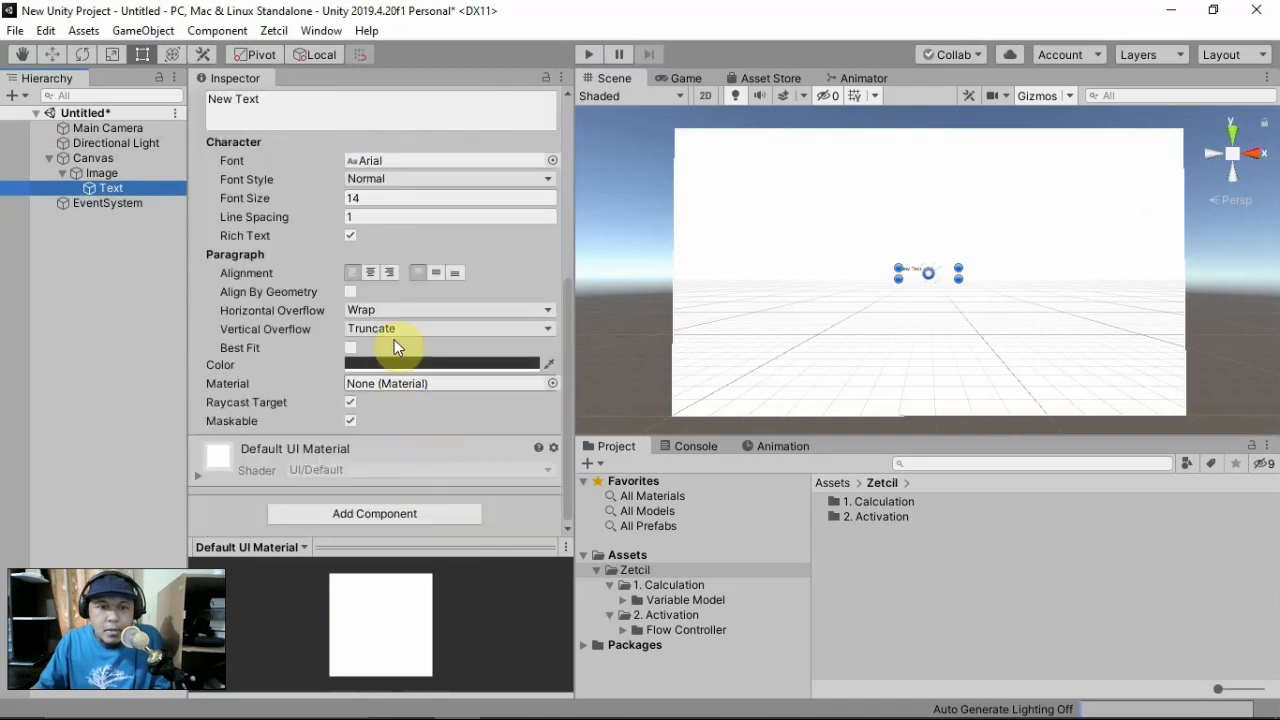
left_click(400, 198)
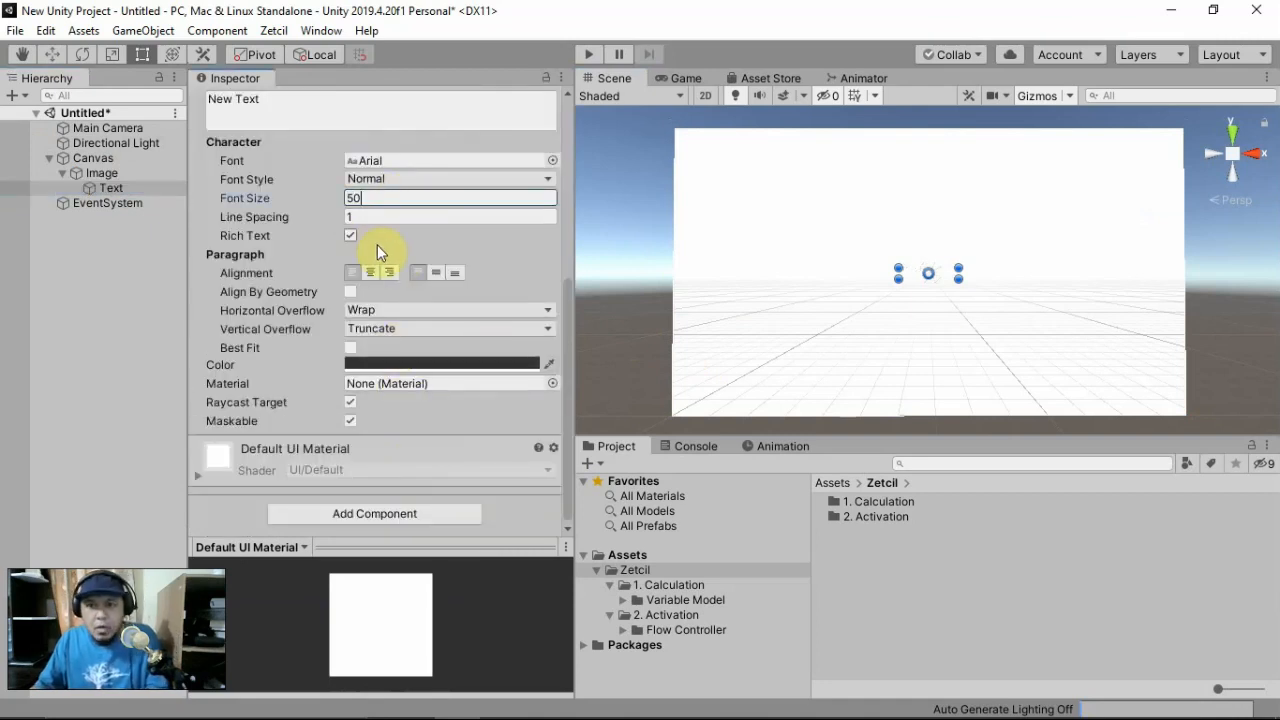
left_click_drag(960, 277, 1089, 325)
left_click_drag(1052, 294, 1002, 197)
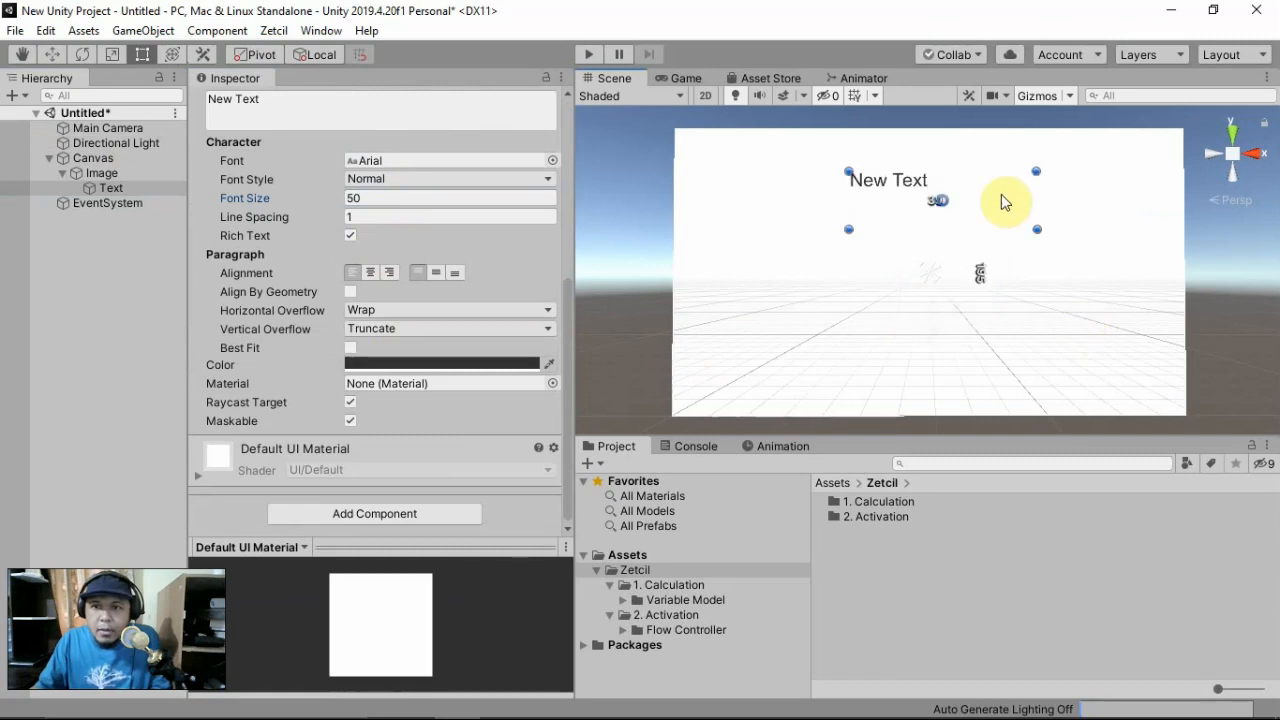
Center the Text horizontally and vertically in its box and change its content to "SCENE 1"
left_click(372, 272)
left_click(437, 272)
left_click(388, 107)
type("S")
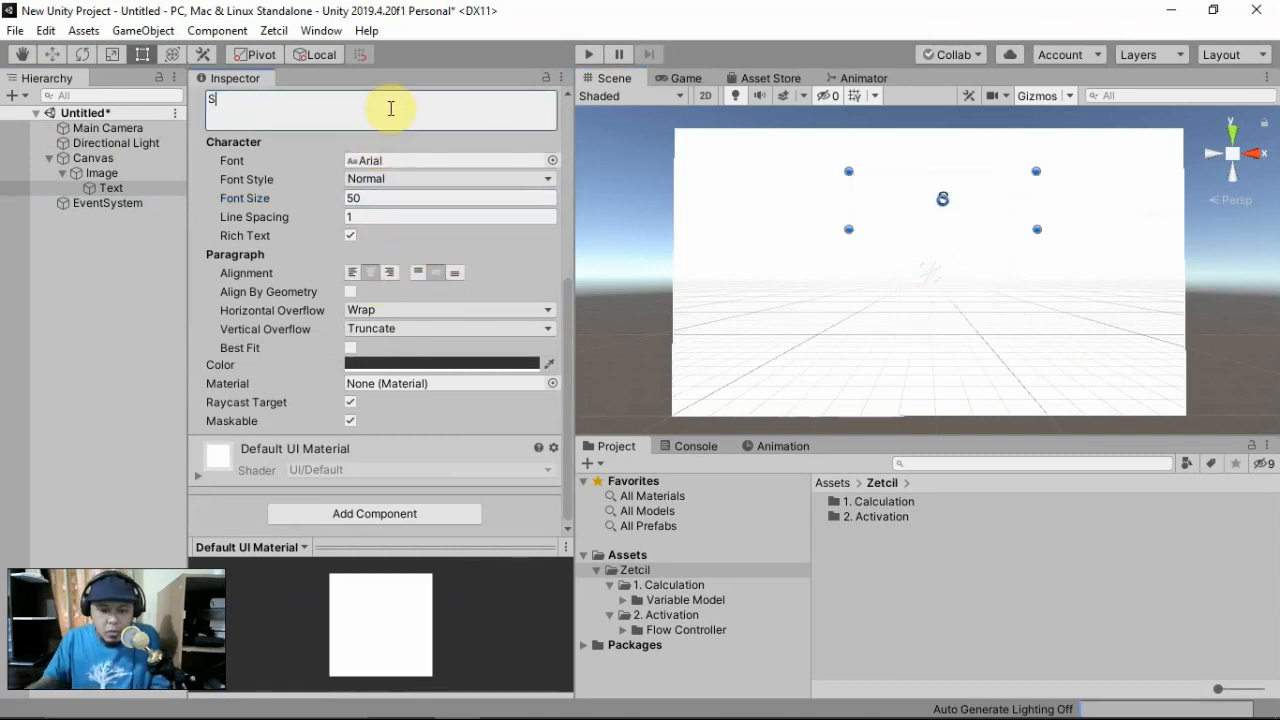
type("CENE 1")
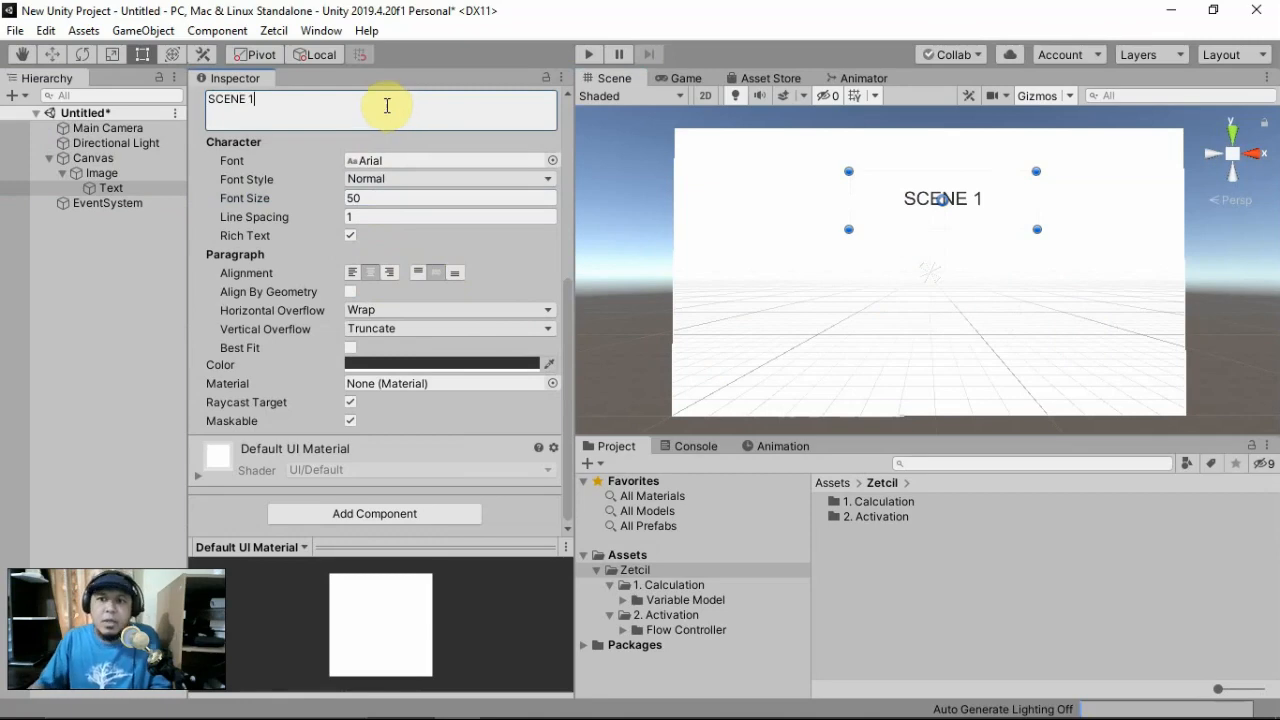
Add a UI Button as a child of the Image, enlarge it to about 419 by 141 and place it centrally below the SCENE 1 title
left_click(110, 174)
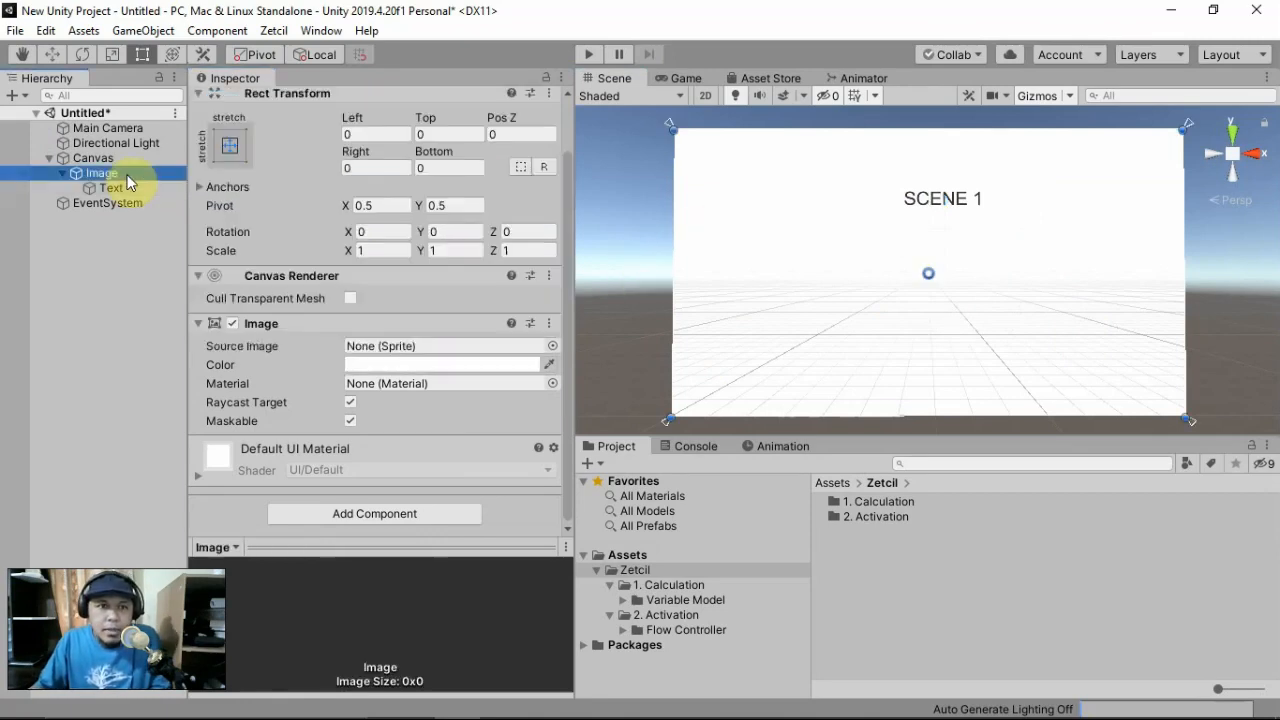
right_click(127, 175)
mouse_move(220, 500)
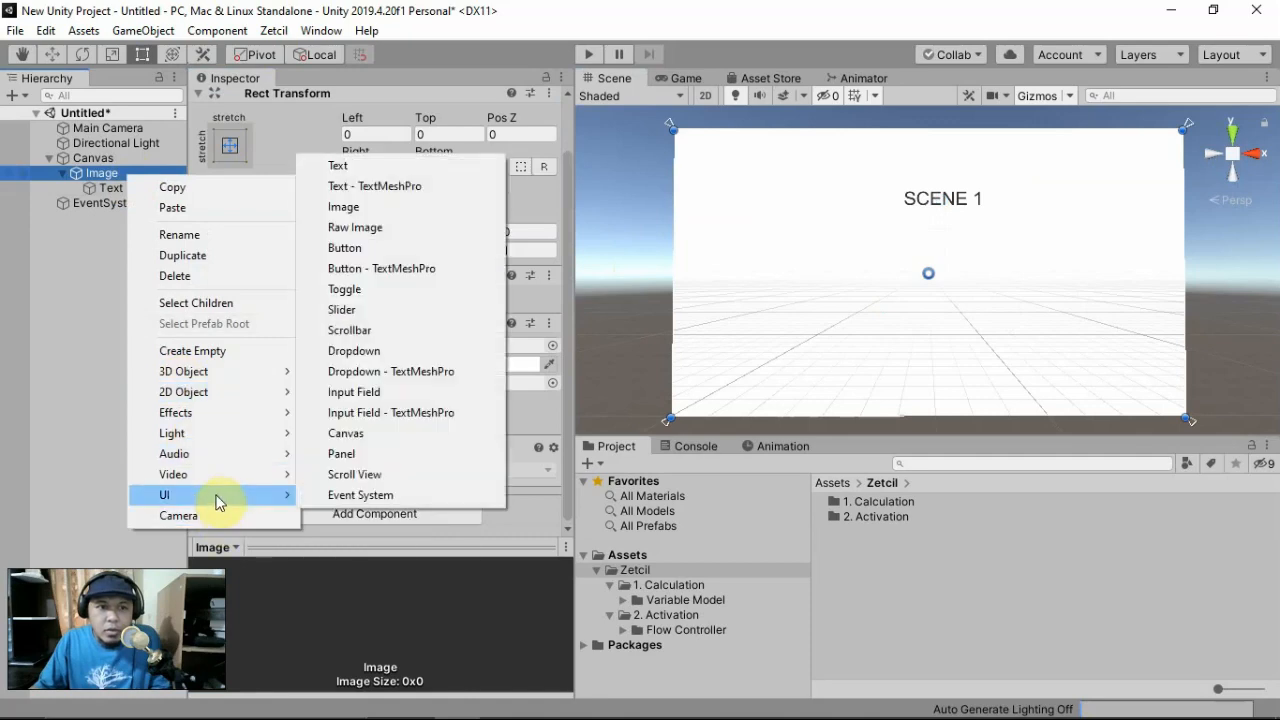
left_click(345, 247)
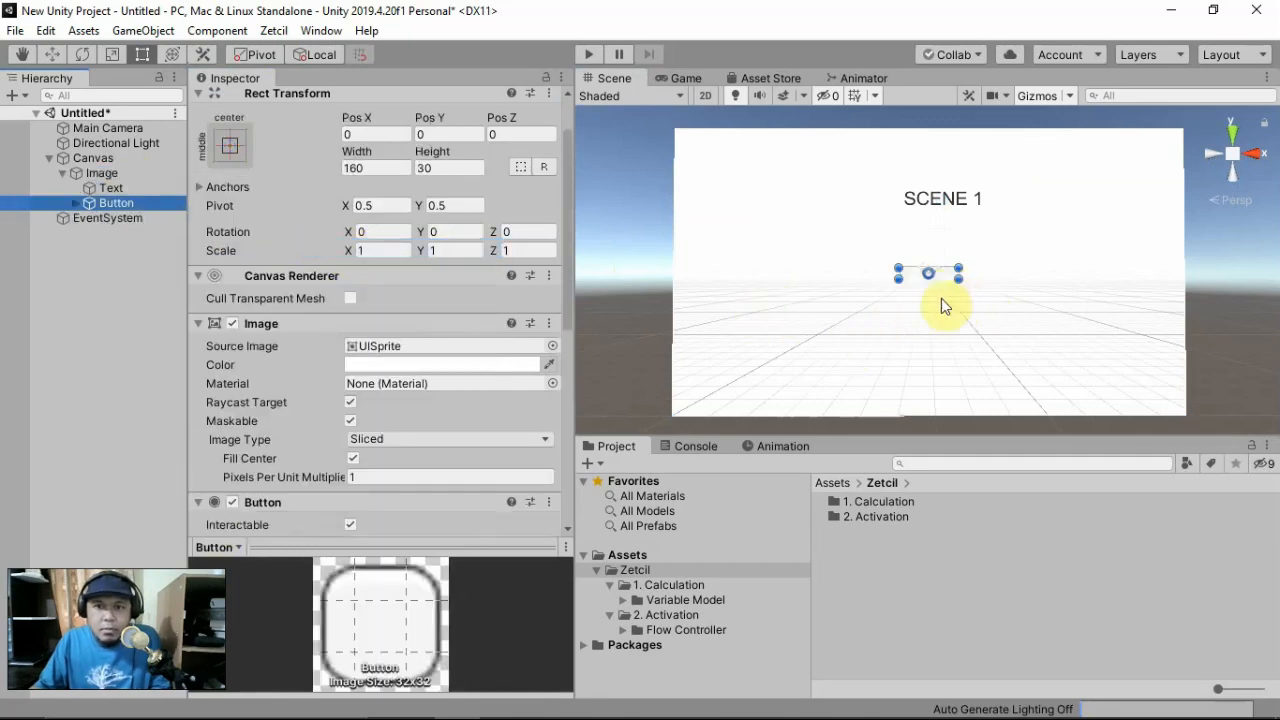
left_click_drag(958, 279, 986, 320)
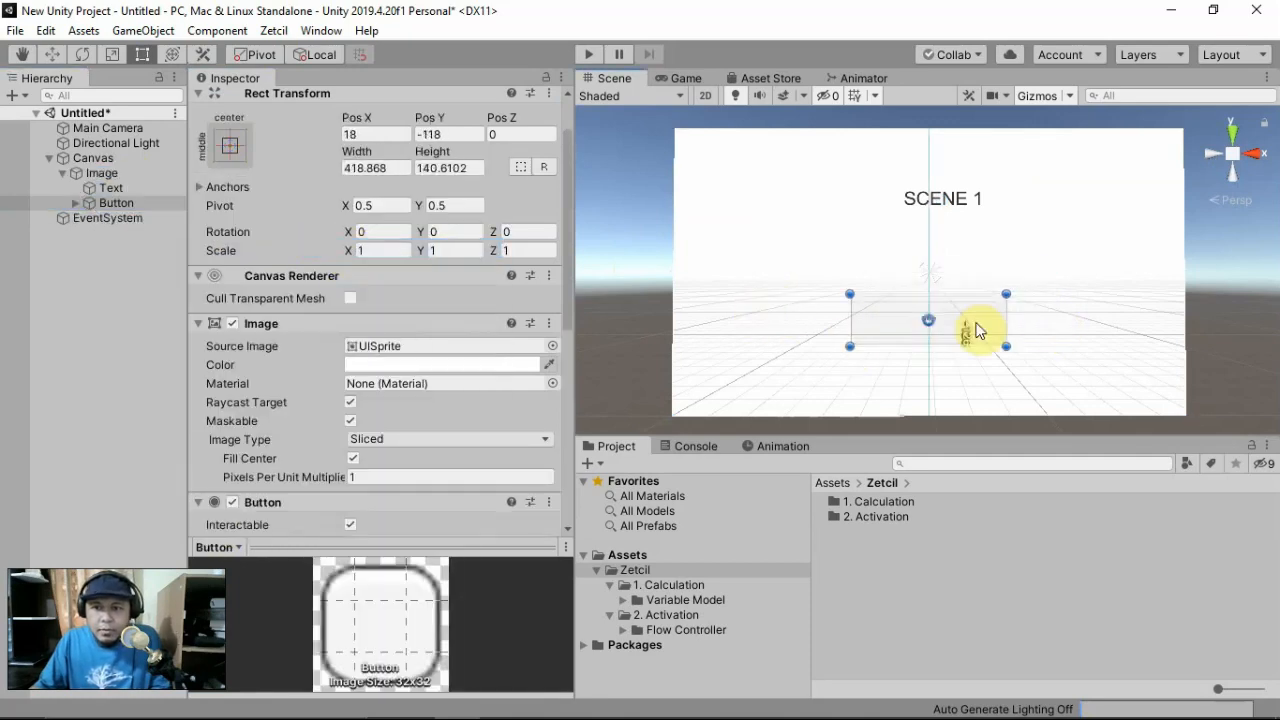
Set the Button label's font size to 32 and its text to "PINDAH"
left_click(72, 203)
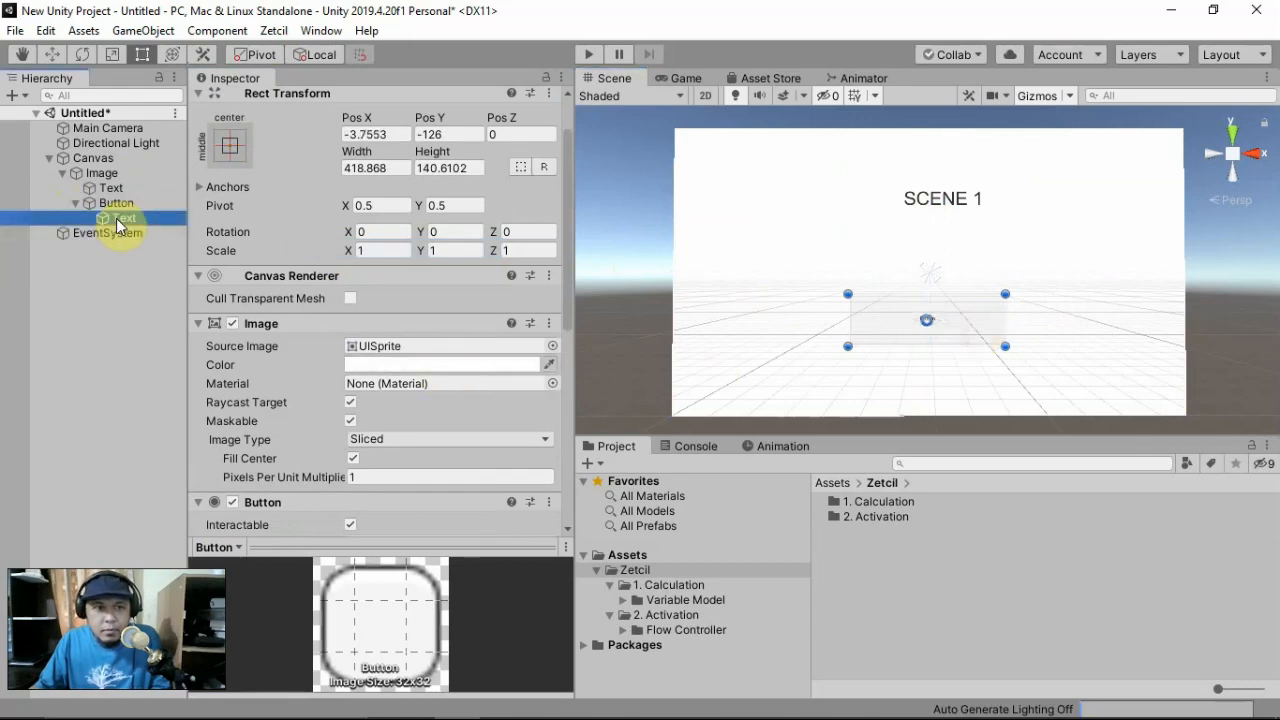
left_click(116, 218)
left_click(390, 462)
type("32")
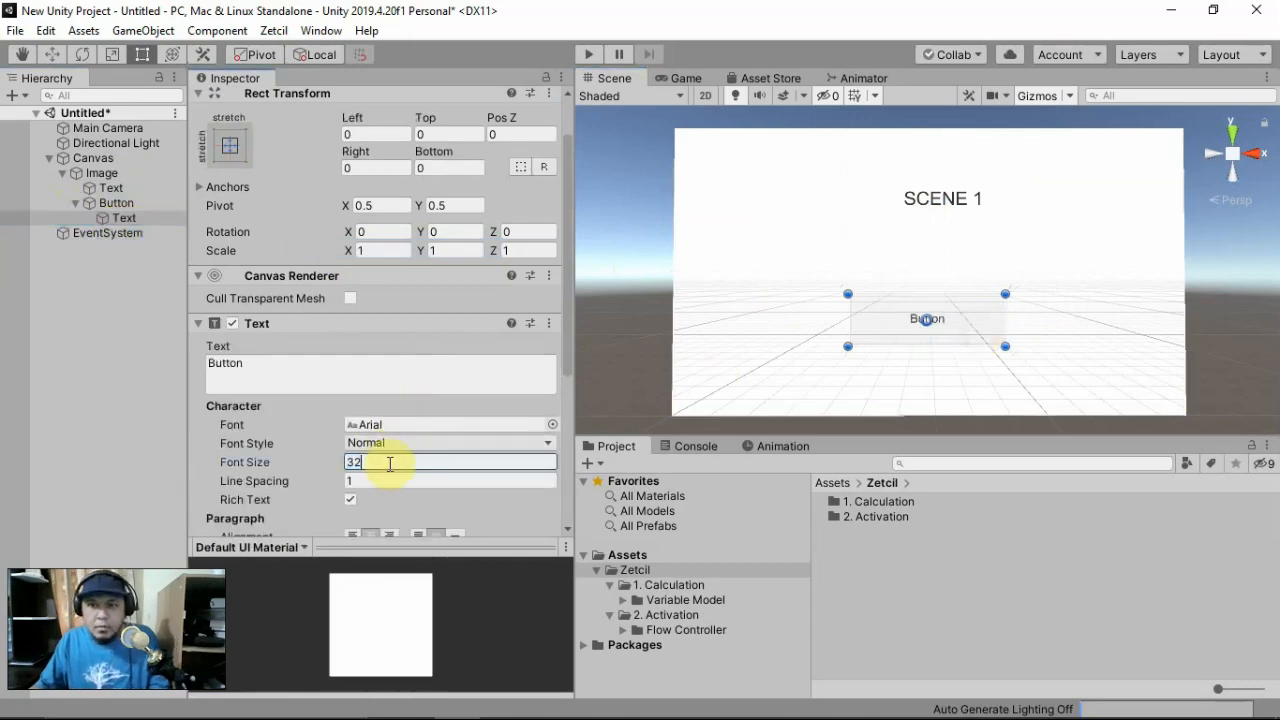
left_click(330, 388)
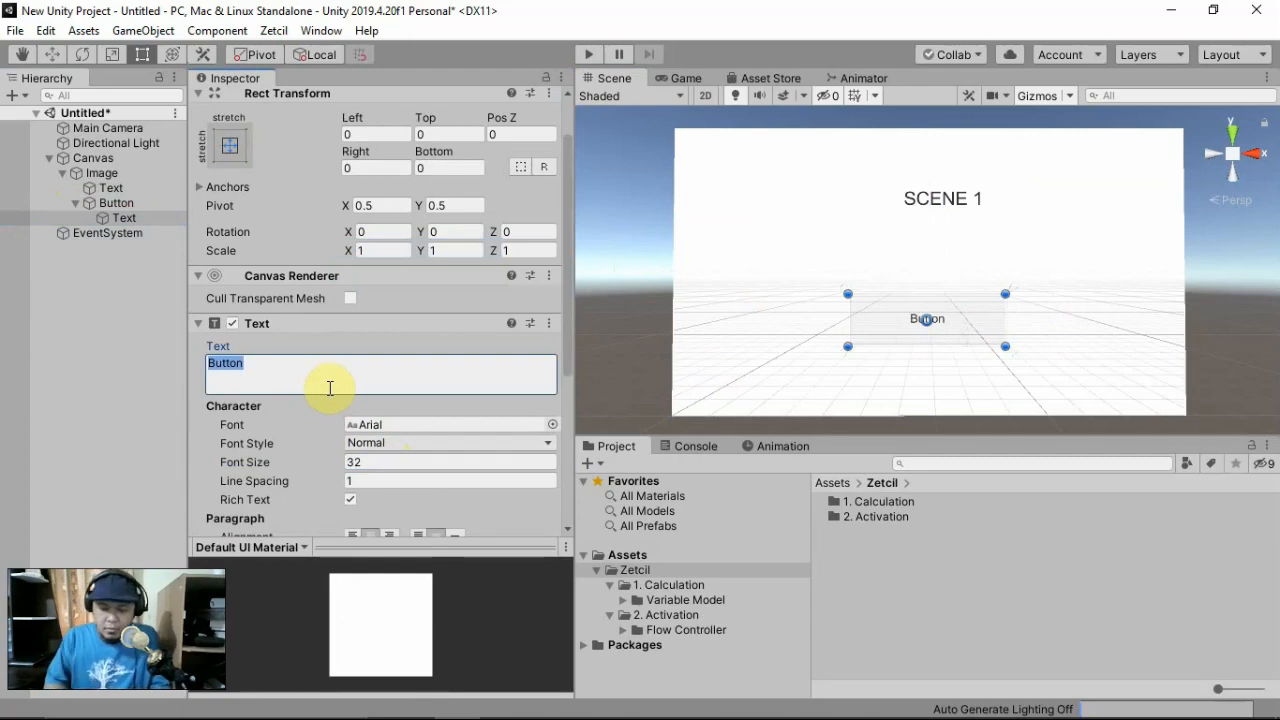
type("PINDAH")
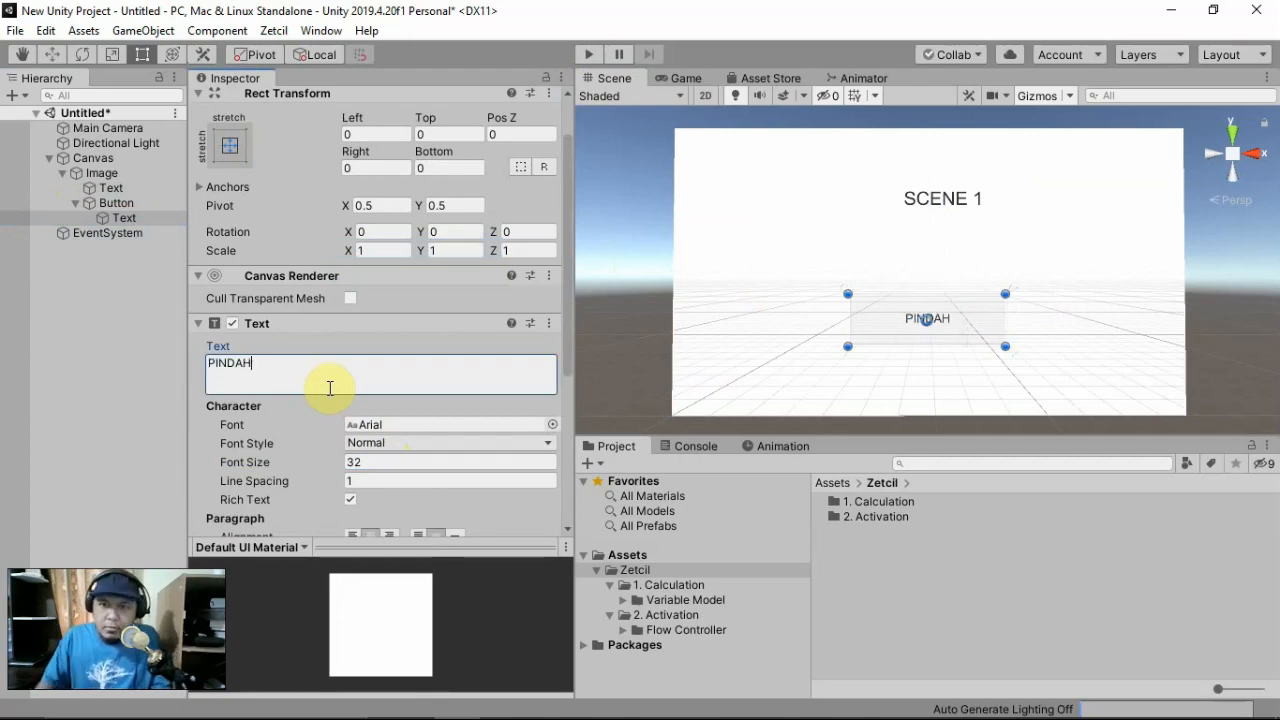
Change the Button's Image color to a medium blue
left_click(118, 204)
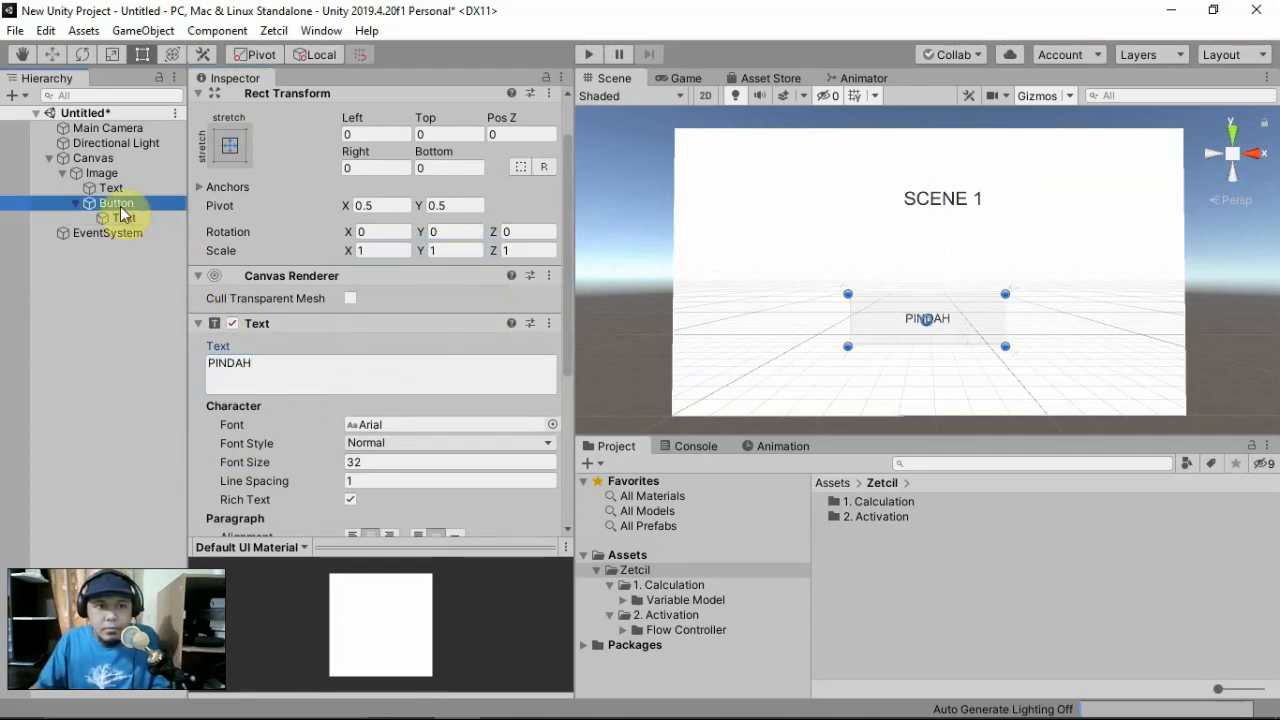
left_click(443, 366)
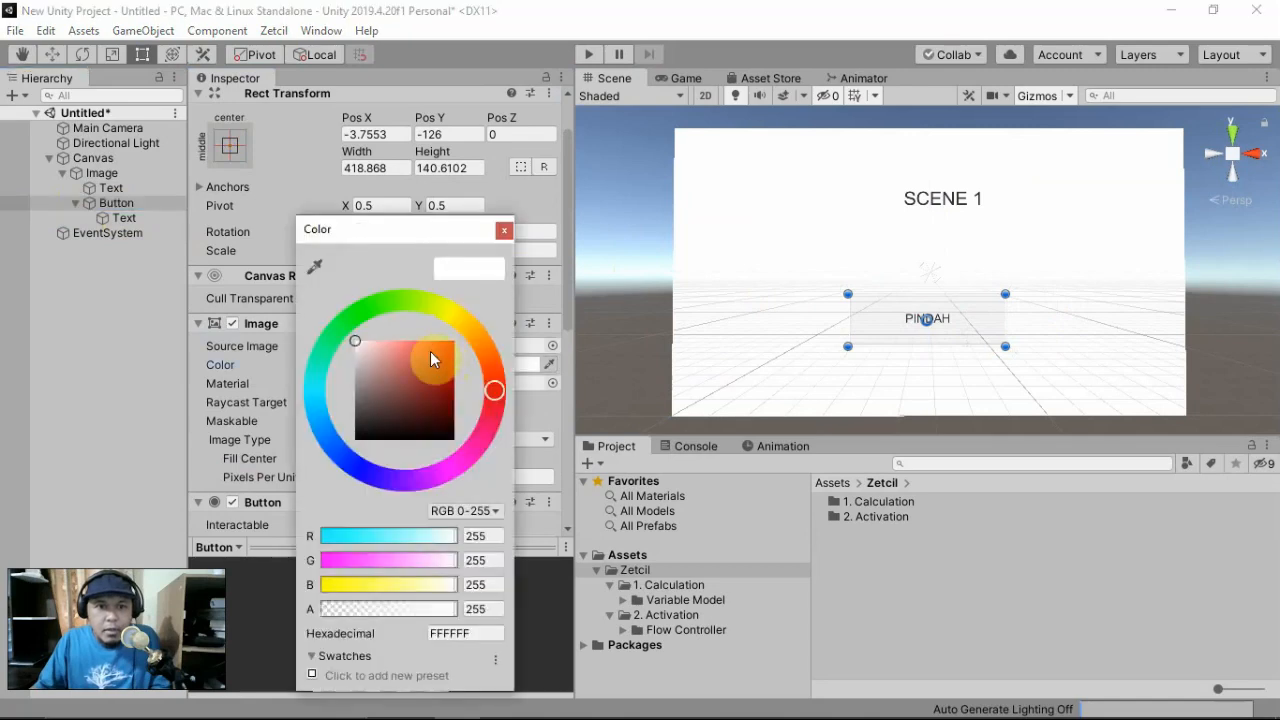
left_click(431, 354)
left_click_drag(414, 351, 409, 349)
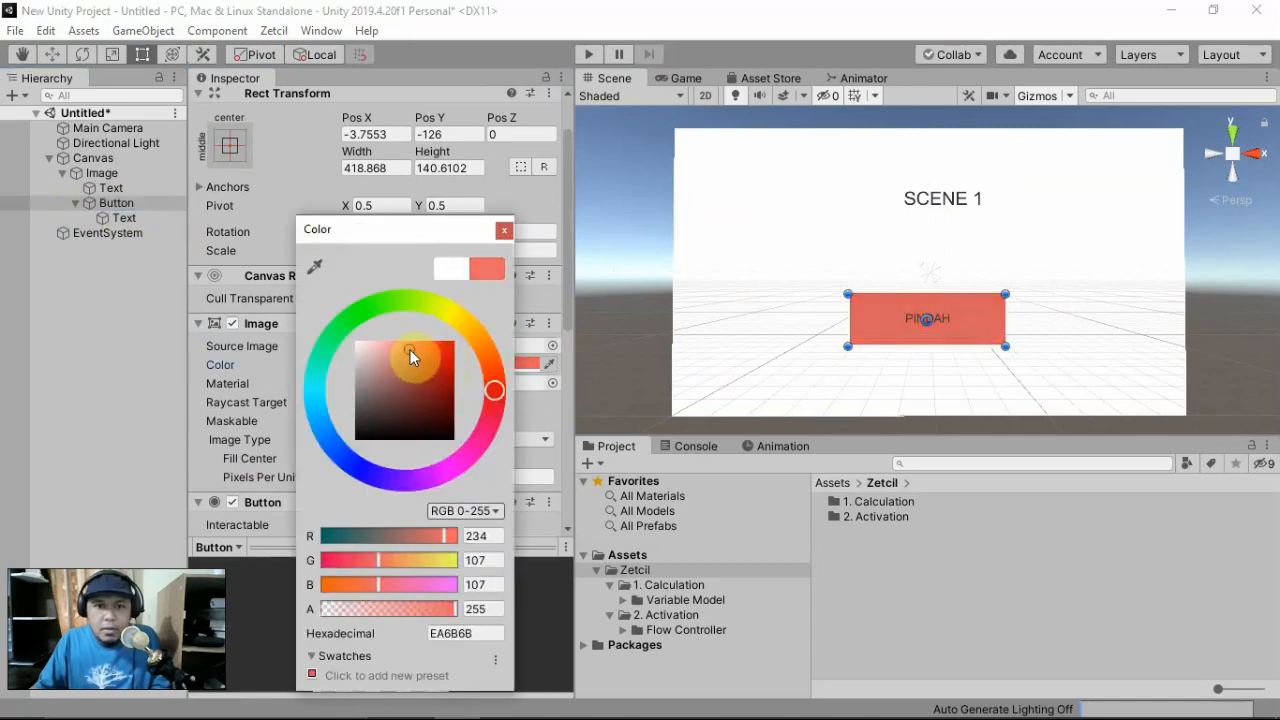
left_click(339, 452)
left_click(505, 231)
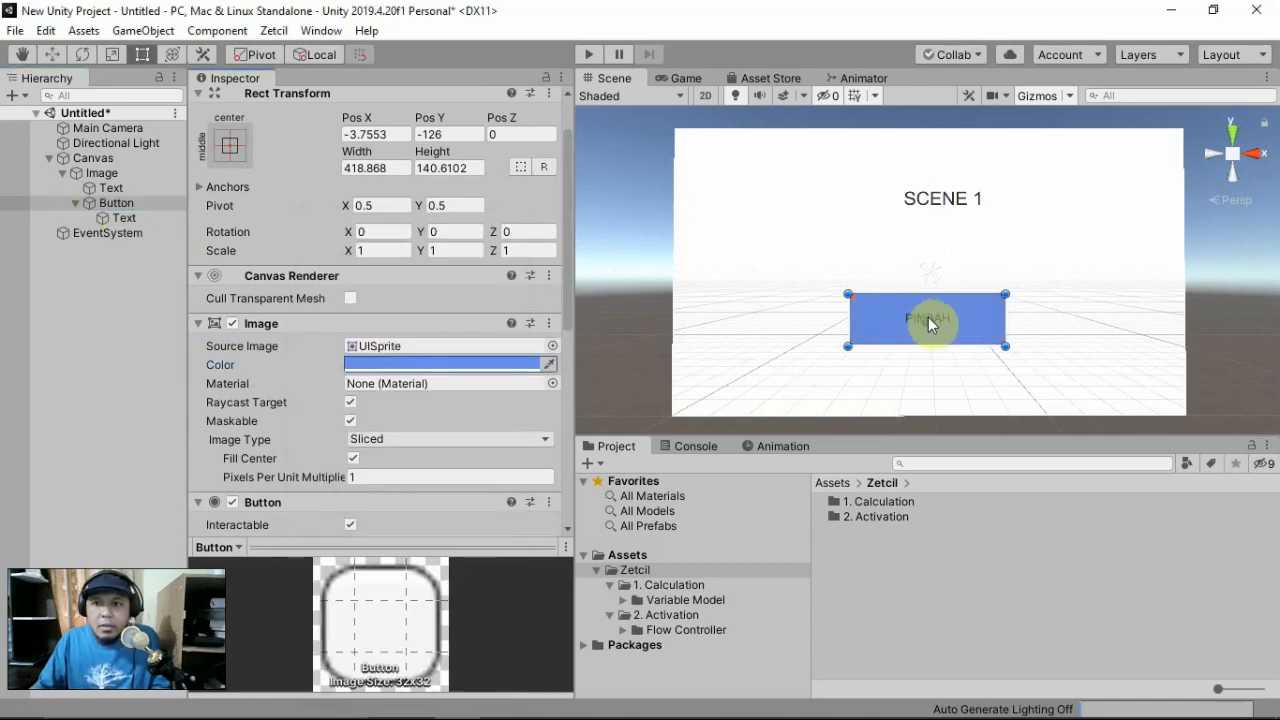
Center the Button horizontally below the title at about Y -70 and save the scene as Scene1 in Assets
mouse_move(986, 322)
left_mouse_down()
mouse_move(986, 296)
mouse_move(978, 308)
left_mouse_up()
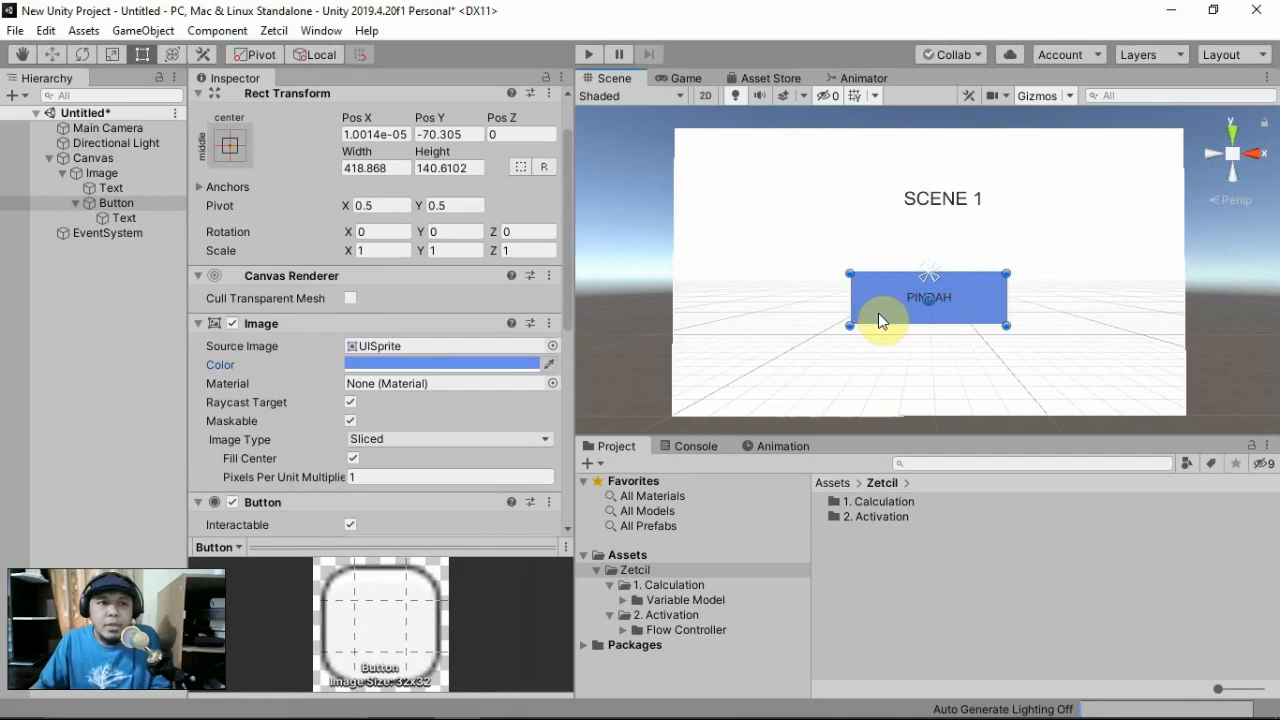
left_click(20, 32)
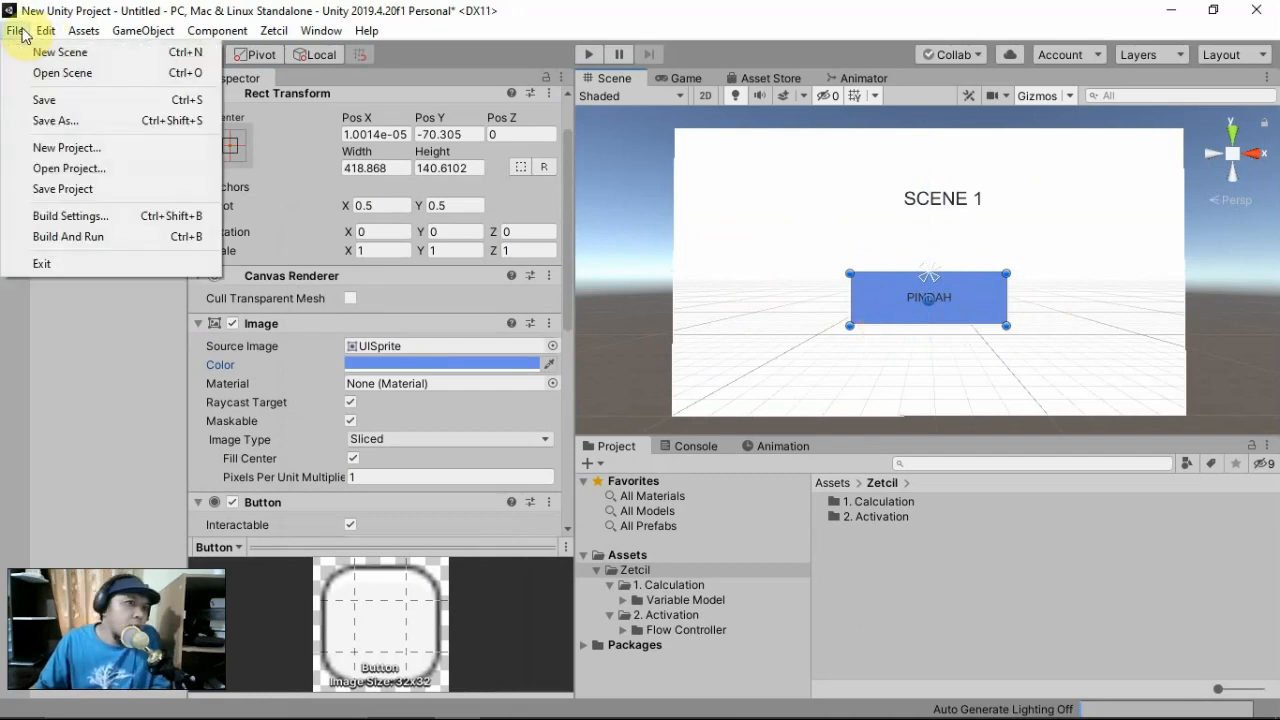
left_click(72, 118)
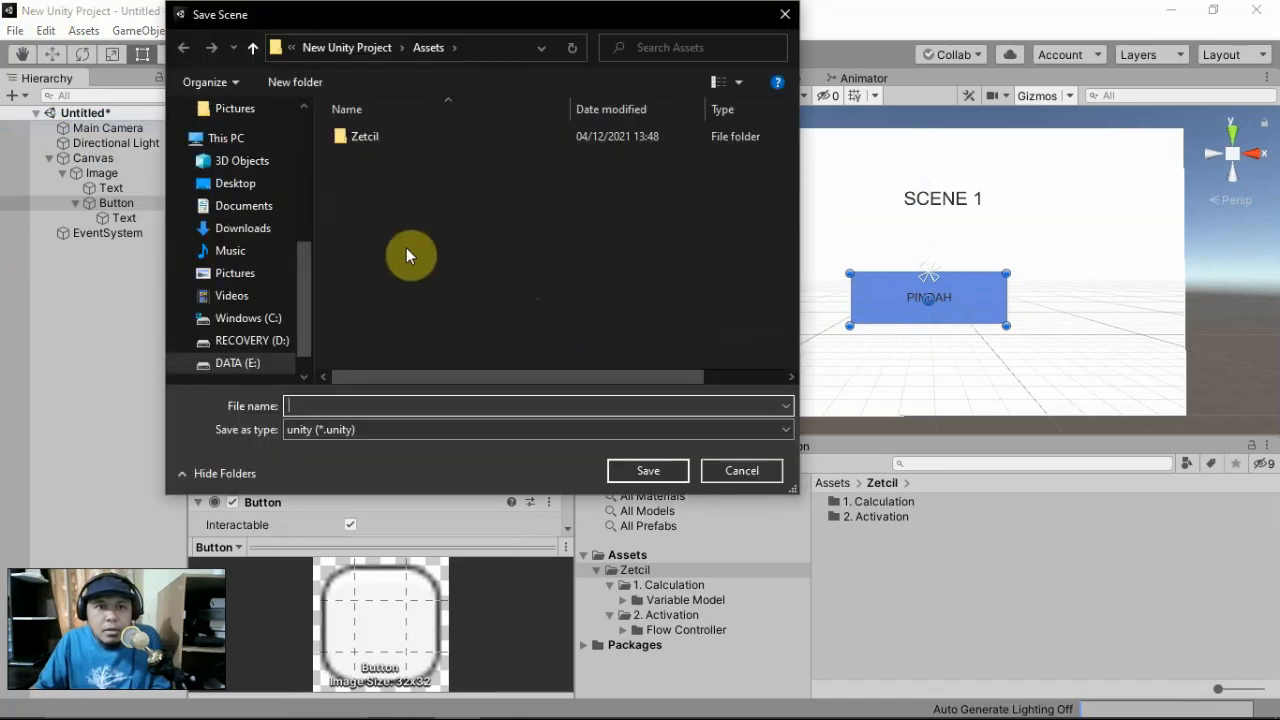
type("Scene1")
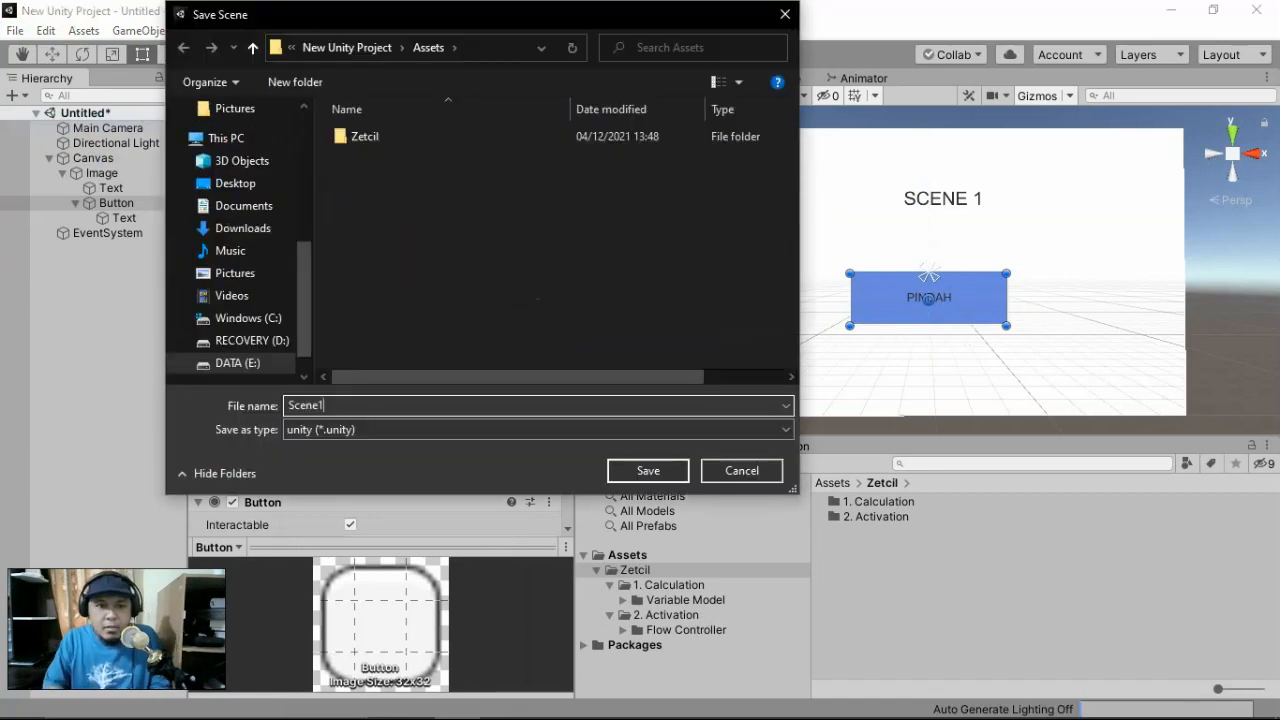
key("Return")
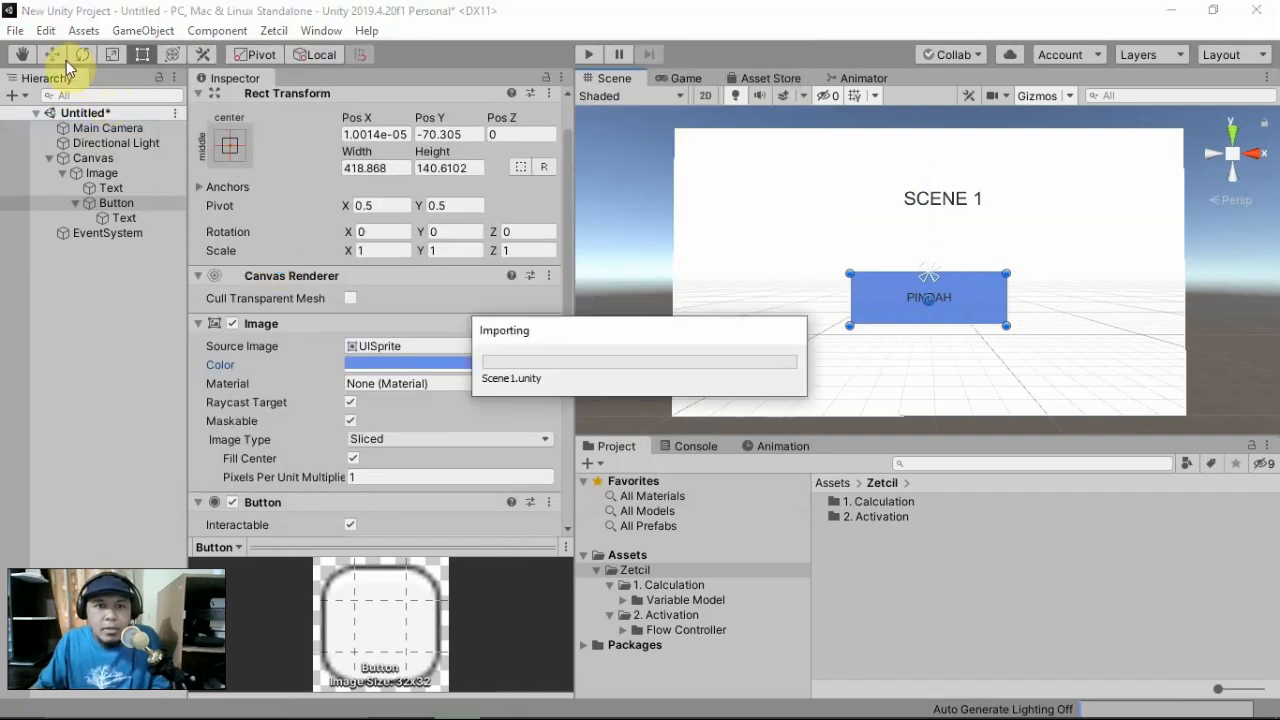
Save a copy of the scene as Scene2 in the Assets folder
left_click(16, 31)
left_click(57, 119)
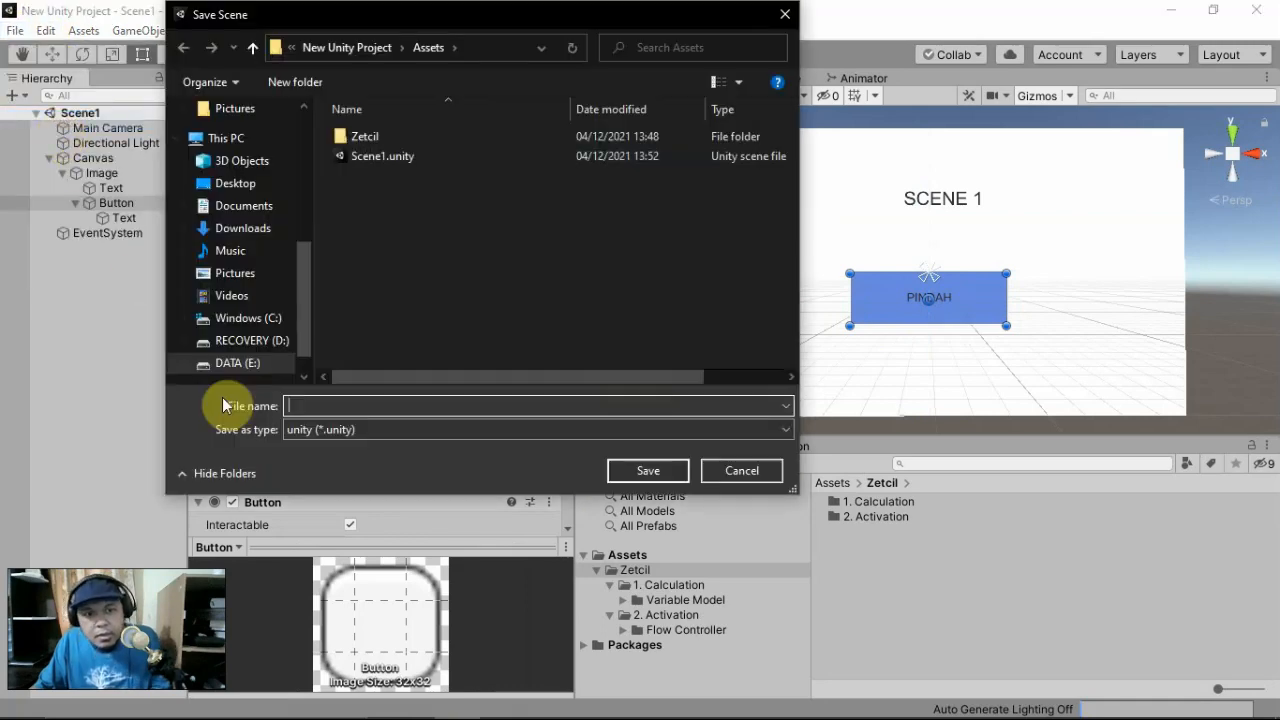
type("Scene2")
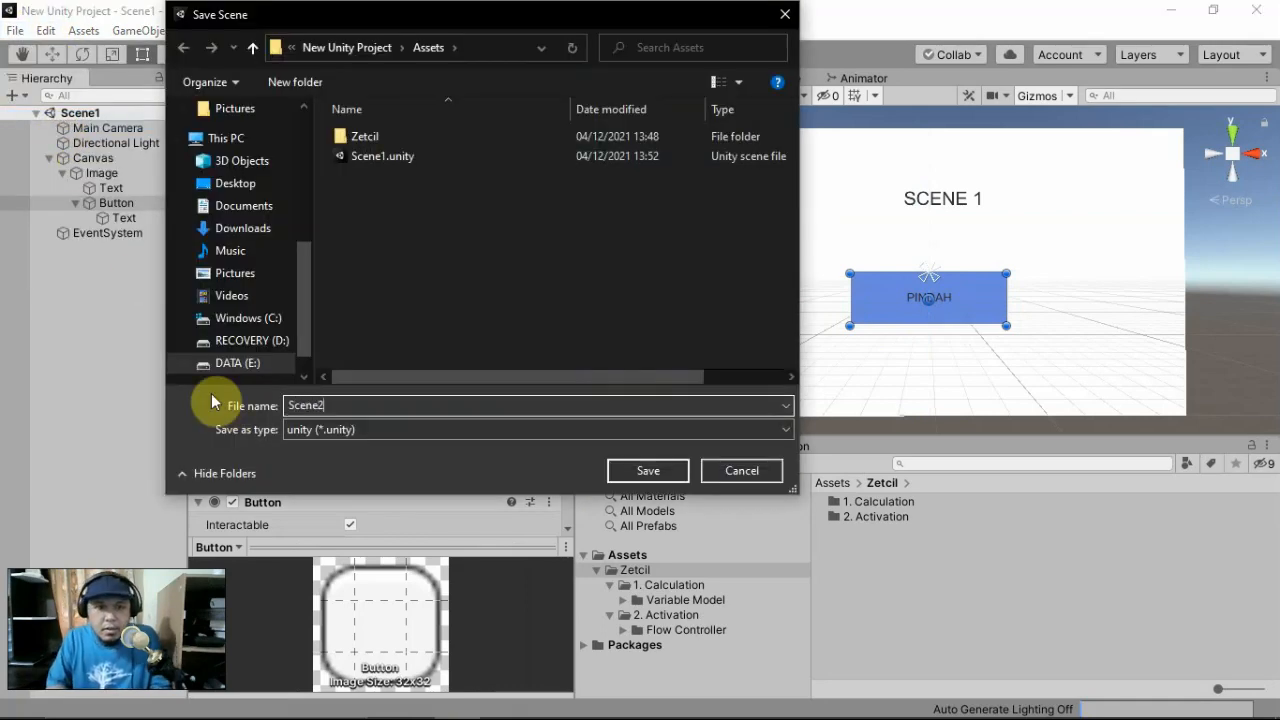
key("Return")
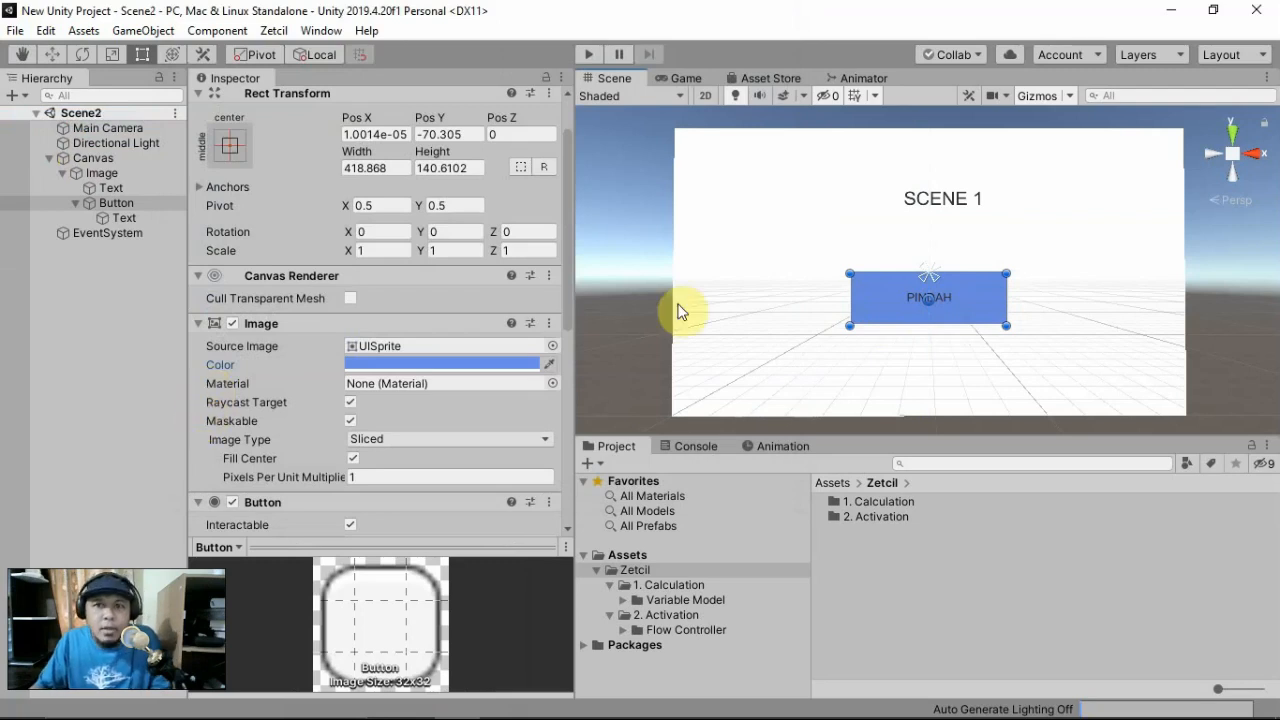
Change the title text in Scene2 to "SCENE 2" and save the scene
left_click(940, 213)
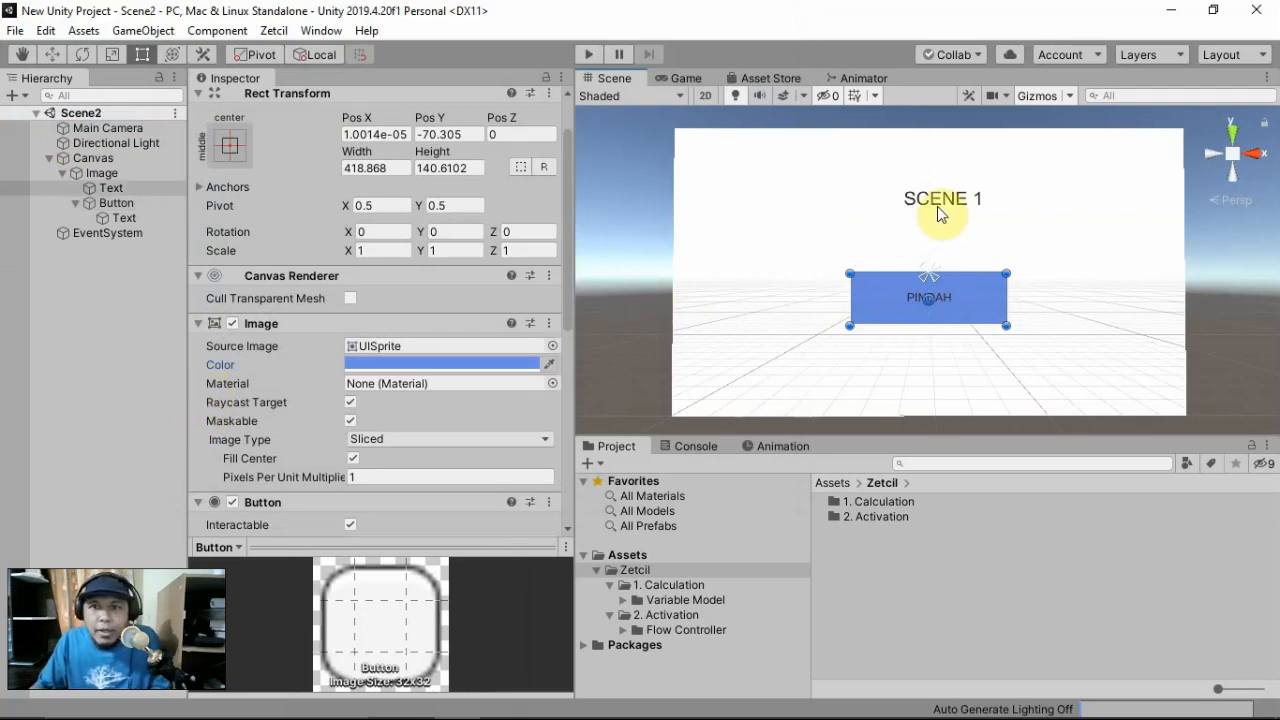
left_click(400, 370)
left_click(400, 370)
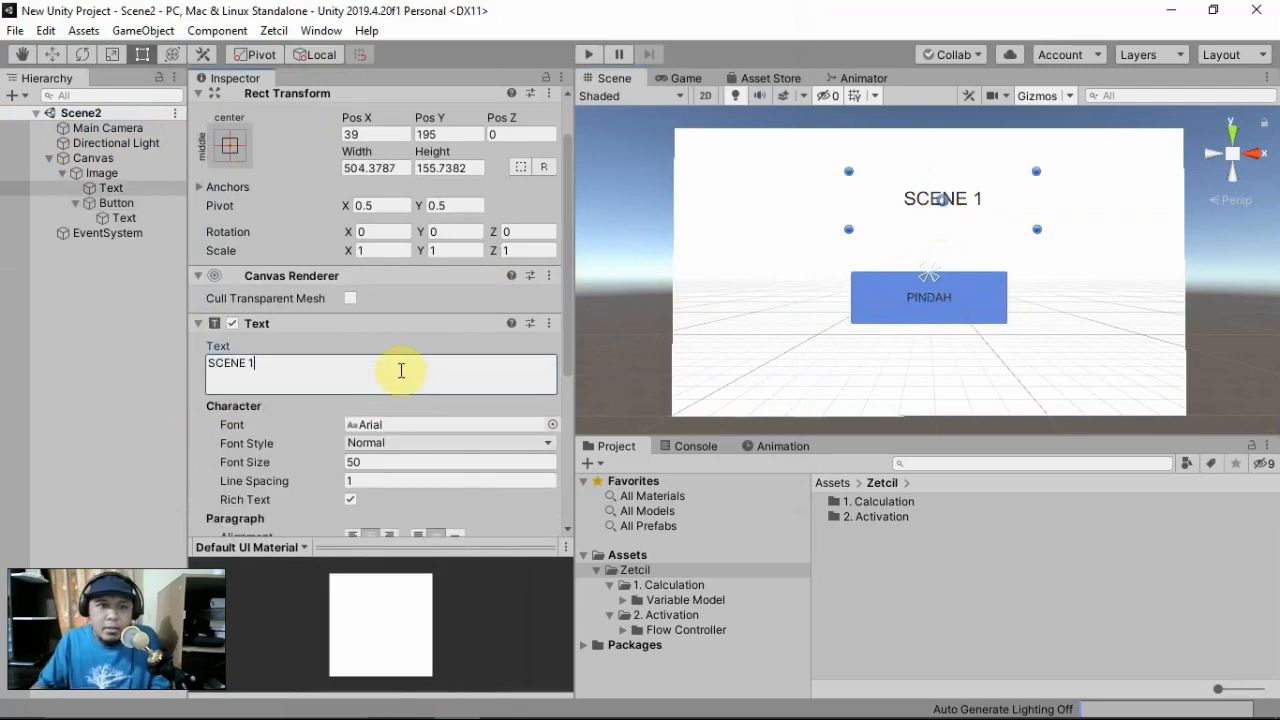
key("BackSpace")
key("BackSpace")
type("2")
left_click(624, 230)
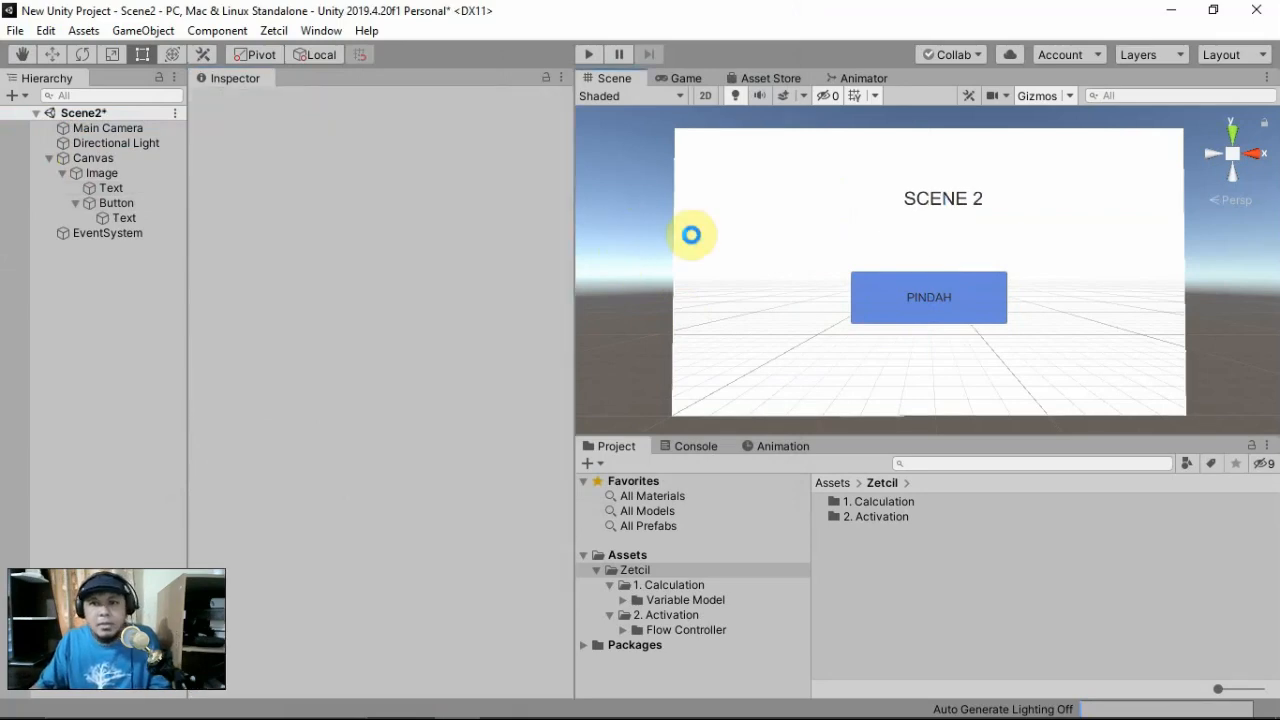
Change the PINDAH Button's Image color in Scene2 to a medium green and save the scene
left_click(866, 314)
left_click(480, 422)
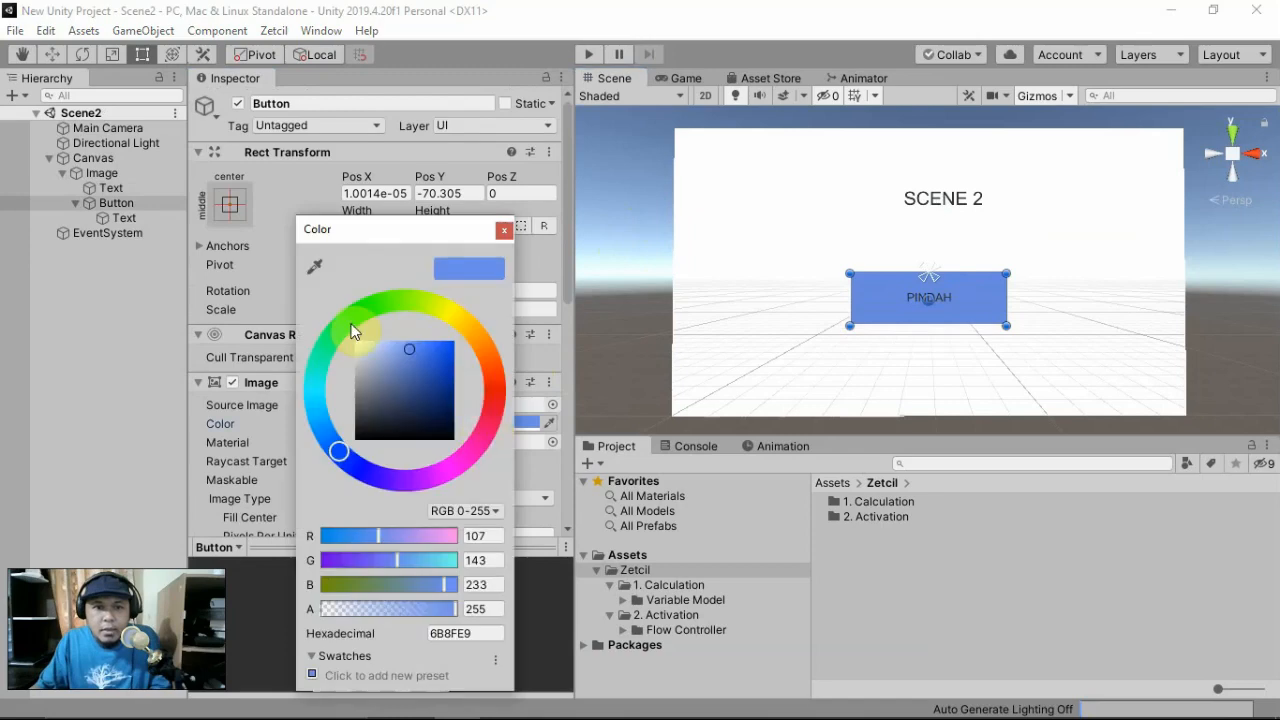
left_click(352, 332)
left_click(504, 233)
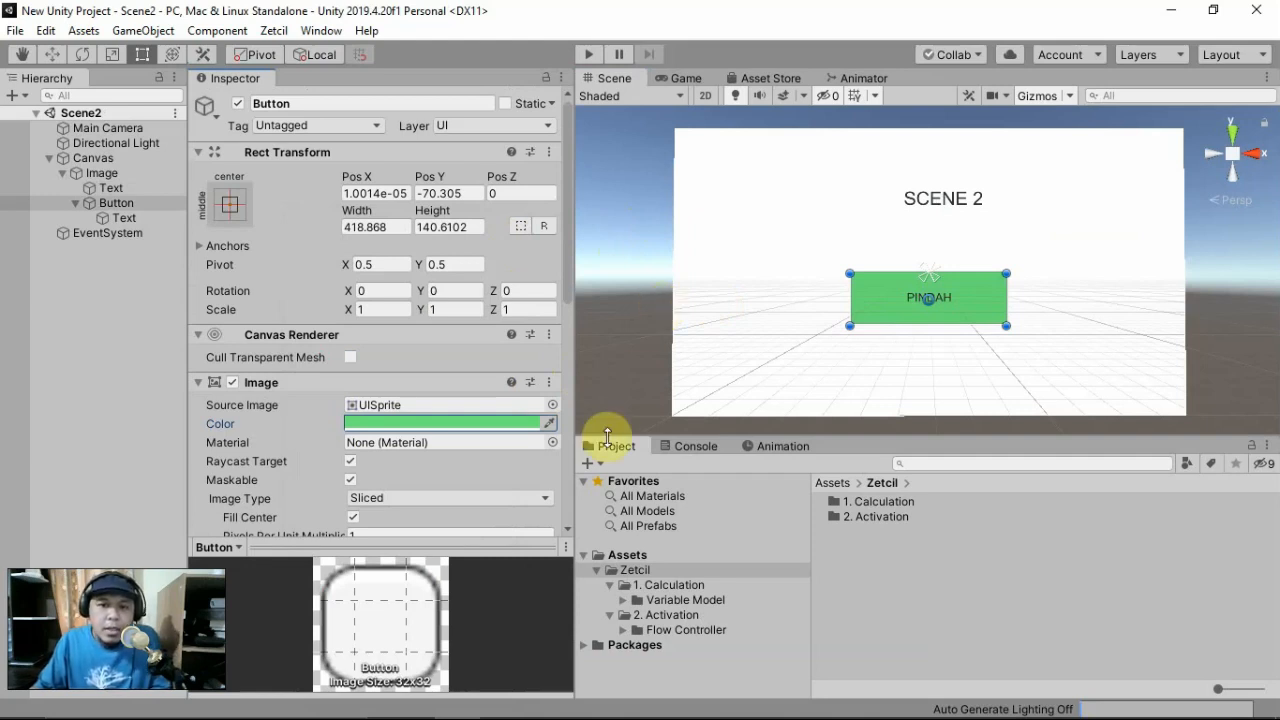
Open Scene1 from the project's Assets folder
left_click(620, 555)
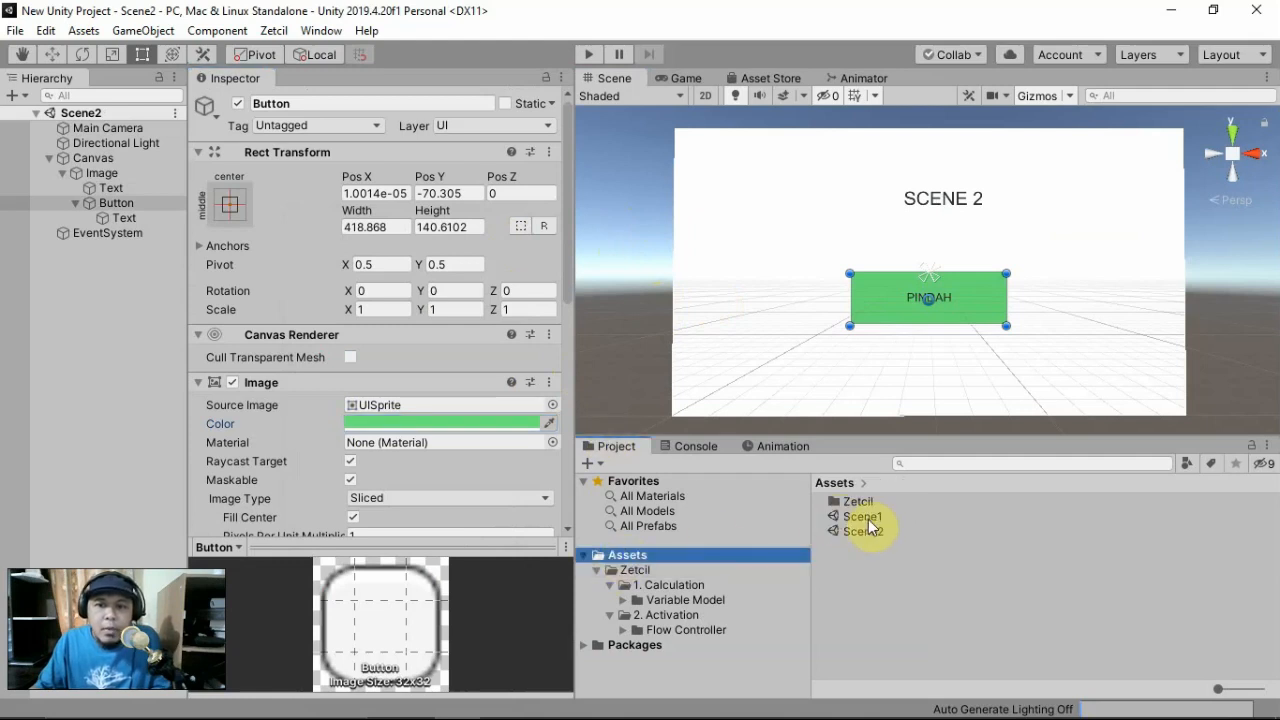
left_click(862, 517)
double_click(868, 519)
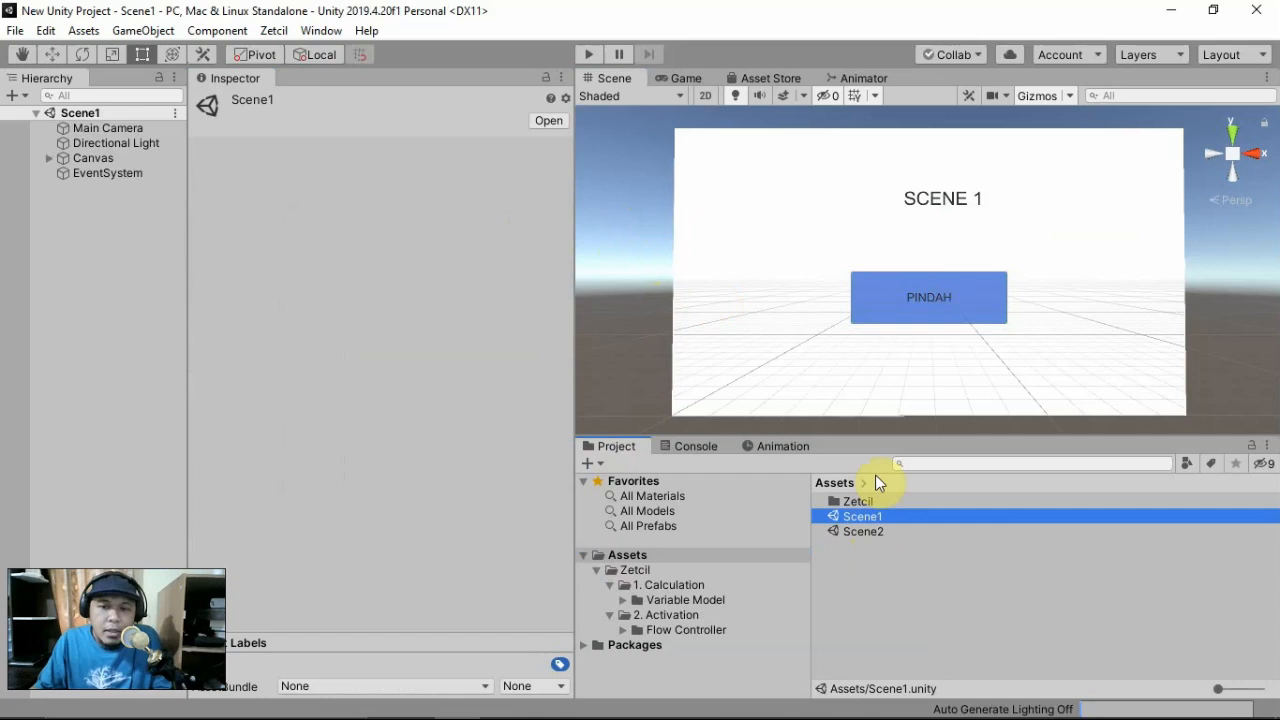
Widen the SCENE 1 title's text box to about 618 and enlarge the Scene view area by narrowing the Inspector
left_click(931, 200)
left_click_drag(846, 195, 804, 187)
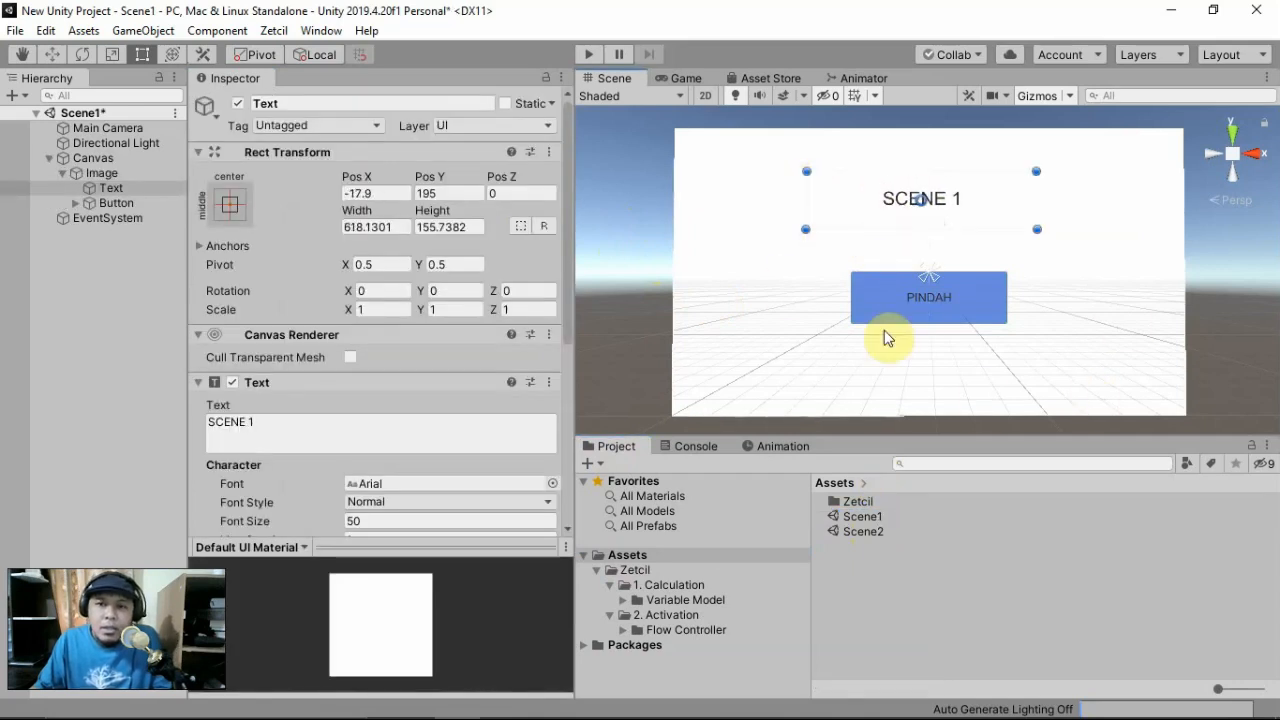
middle_click_drag(1056, 317, 1008, 314)
left_click_drag(575, 400, 445, 400)
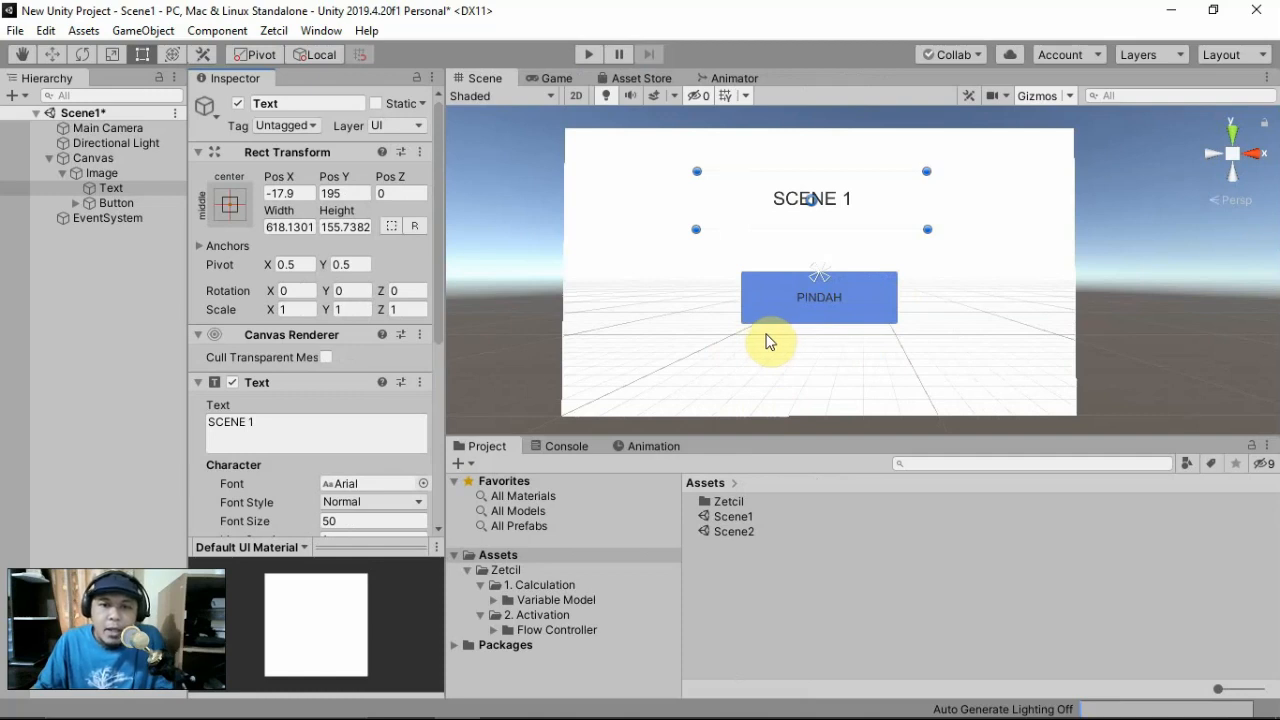
Place the Level.Controller prefab from the Flow Controller Prefabs folder in Scene1, below and beside the PINDAH button
left_click(494, 630)
scroll(547, 600, "down", 2)
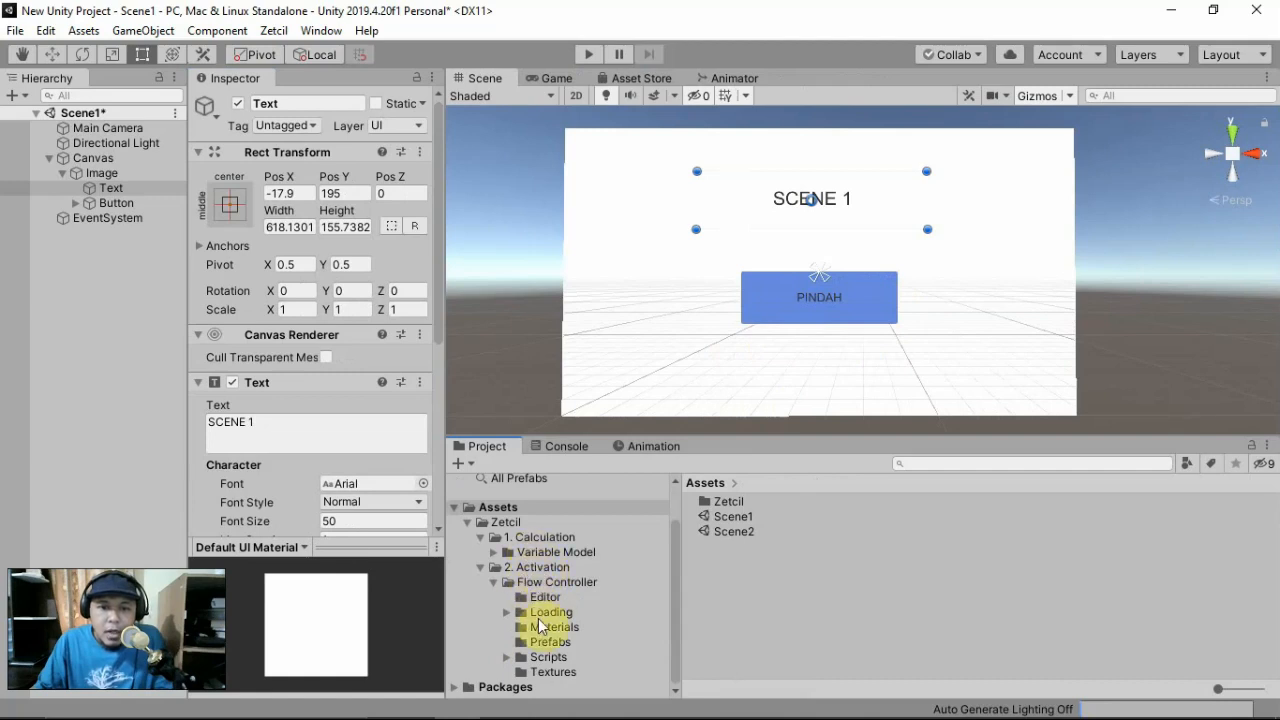
left_click(548, 643)
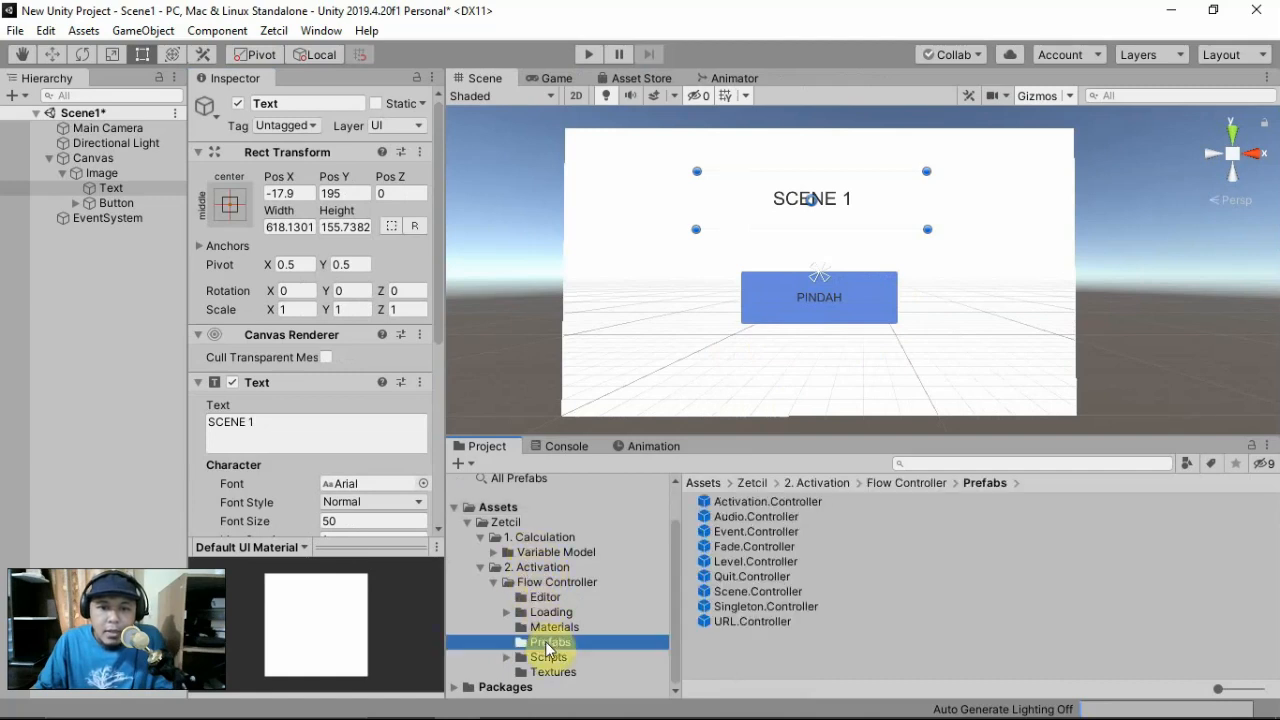
left_click(768, 566)
left_click_drag(768, 566, 966, 384)
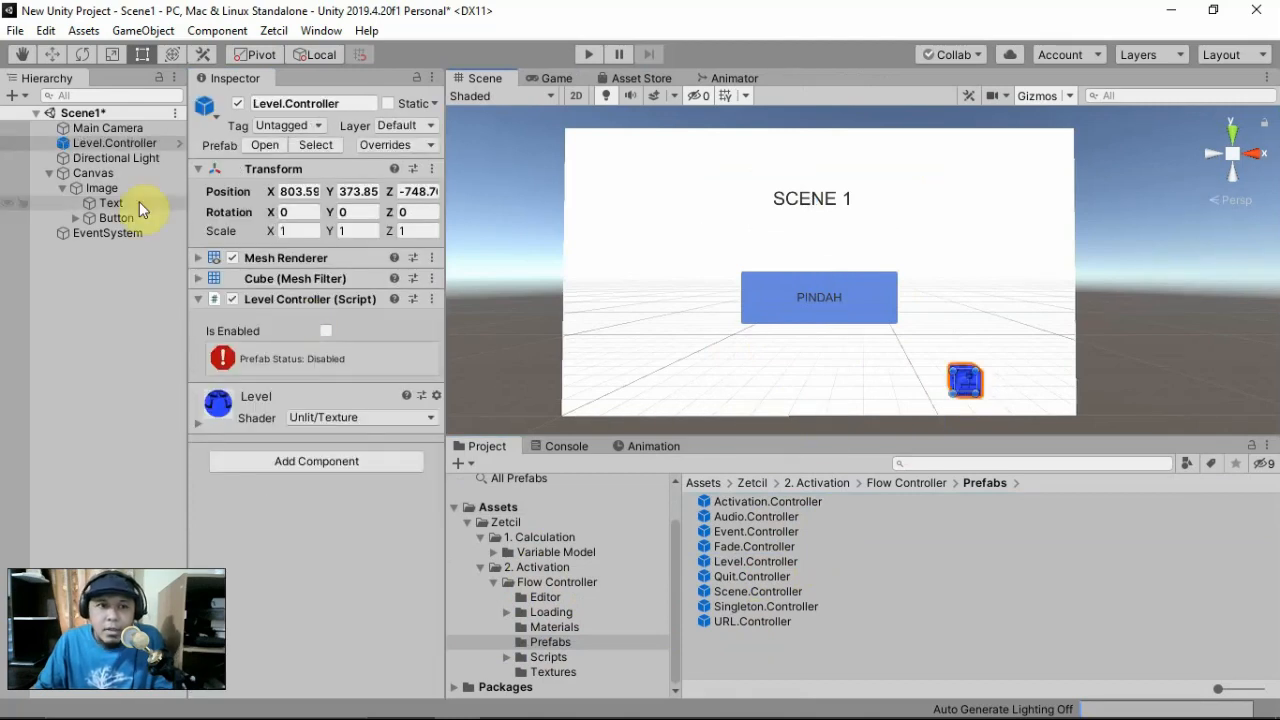
Move the Level.Controller cube clear of the PINDAH button and disable its Mesh Renderer
double_click(105, 143)
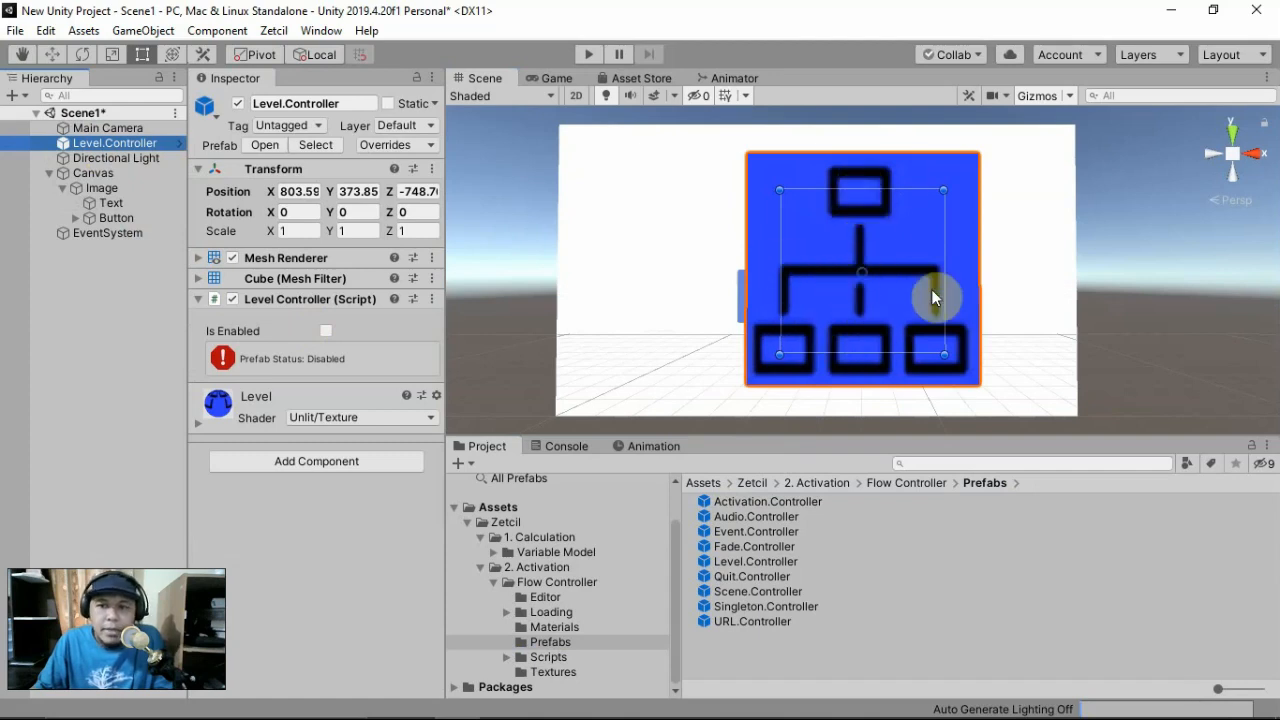
right_click_drag(808, 249, 843, 275)
scroll(842, 274, "down", 5)
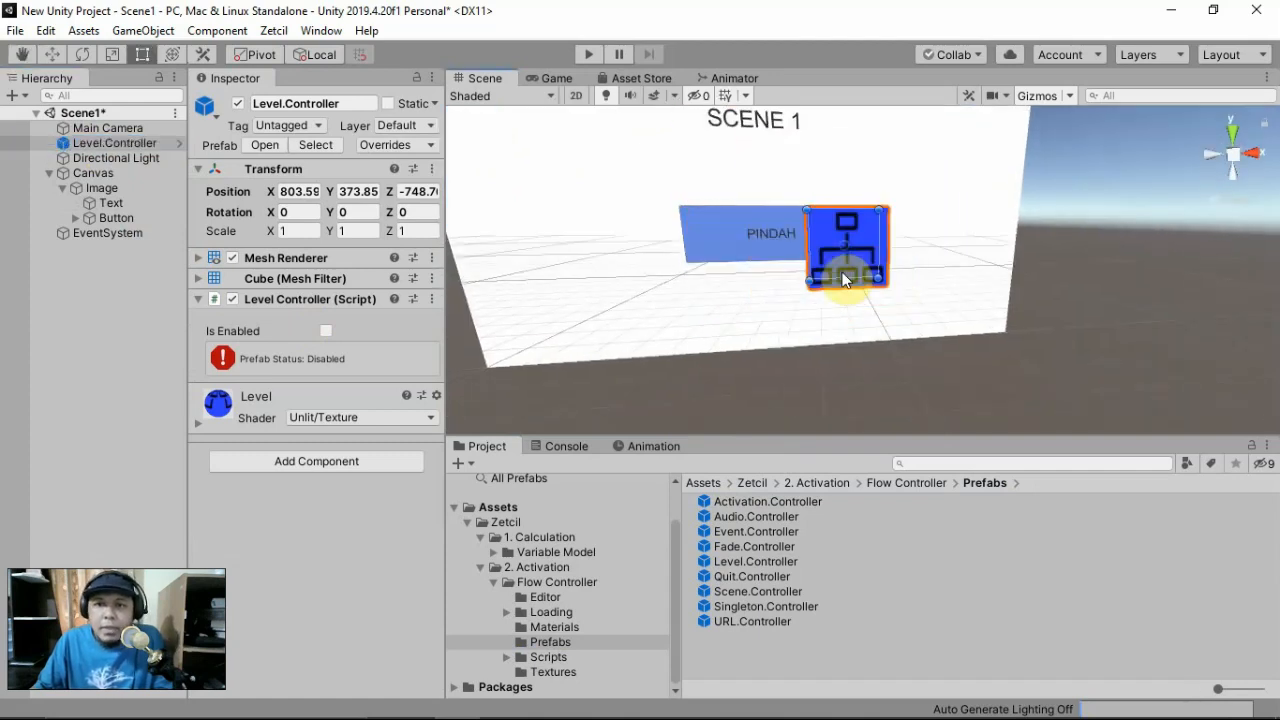
left_click_drag(843, 278, 890, 303)
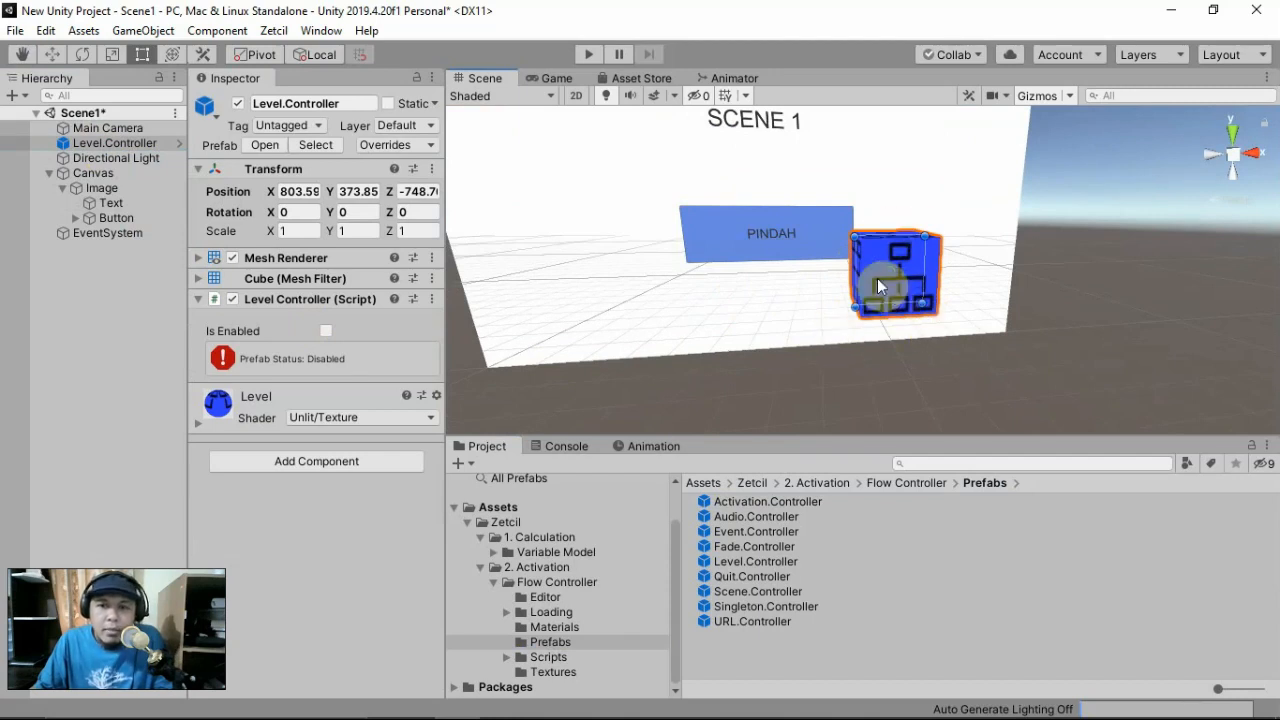
left_click(233, 258)
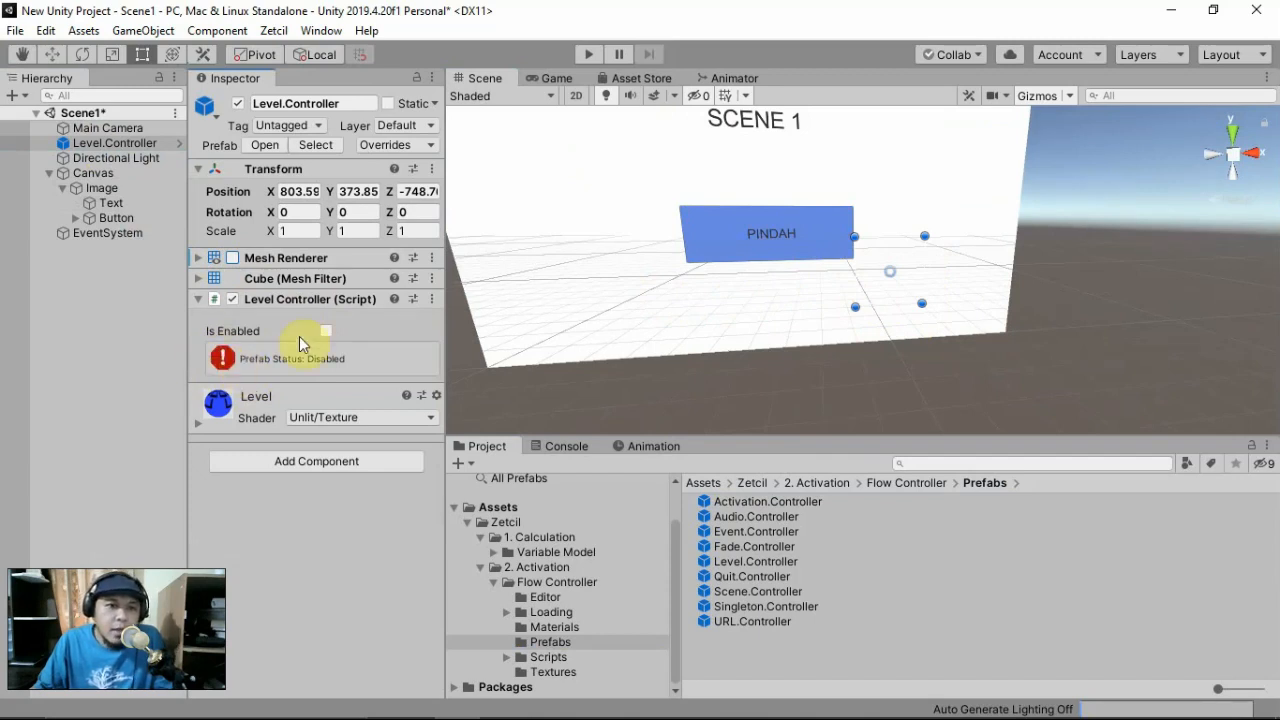
Enable the Level Controller script on Level.Controller and set its Loading Type to By Click
left_click(327, 331)
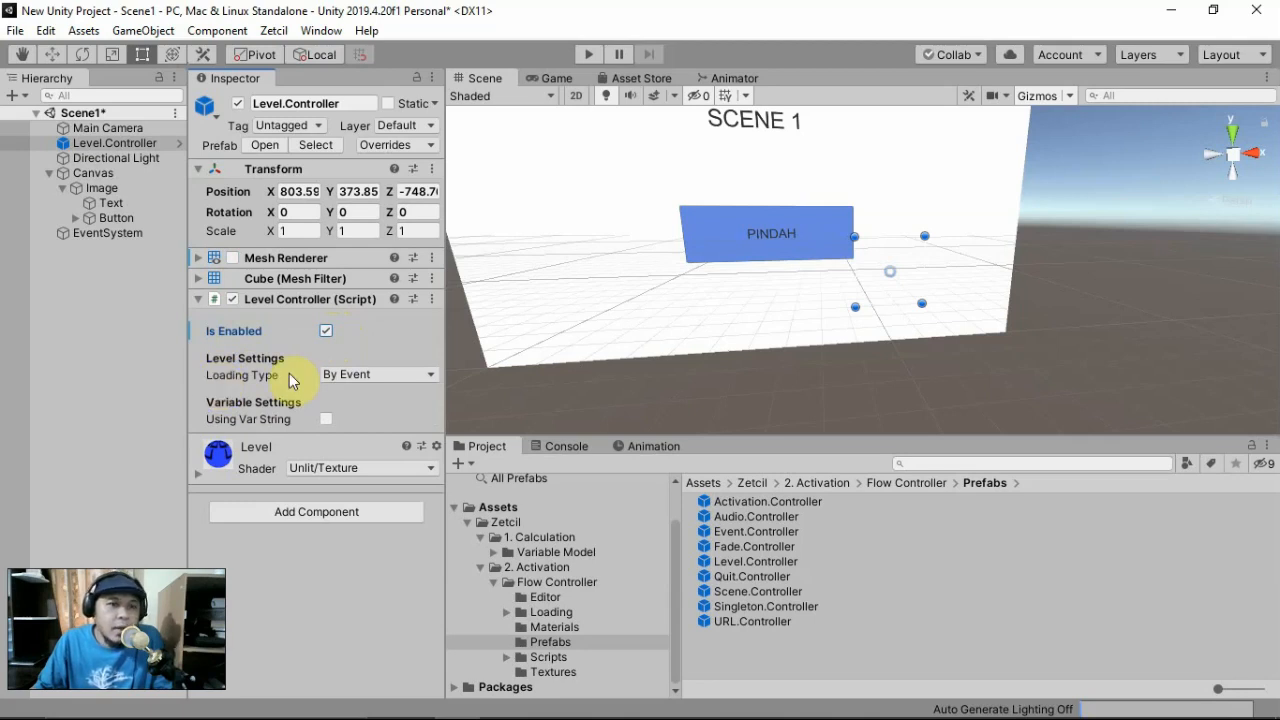
left_click(402, 372)
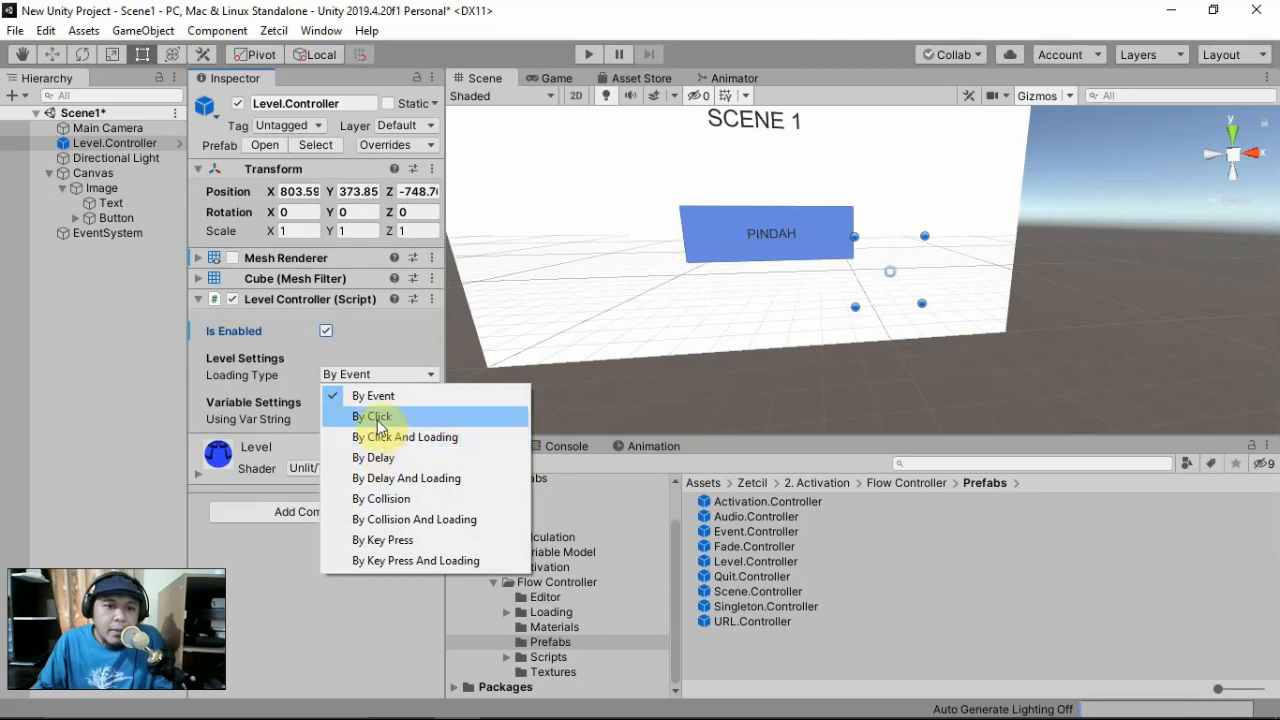
left_click(420, 418)
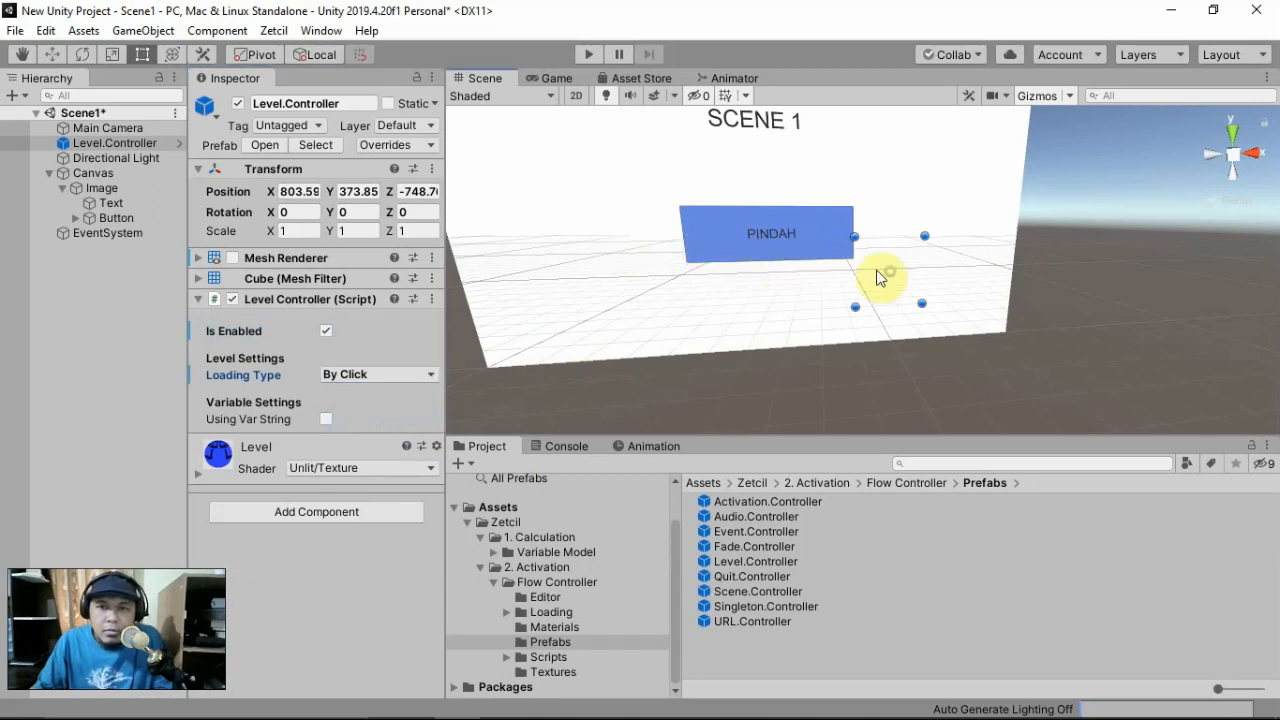
Add an On Click event to the PINDAH Button with Level.Controller as its target object
left_click(790, 252)
right_click_drag(875, 331, 838, 260)
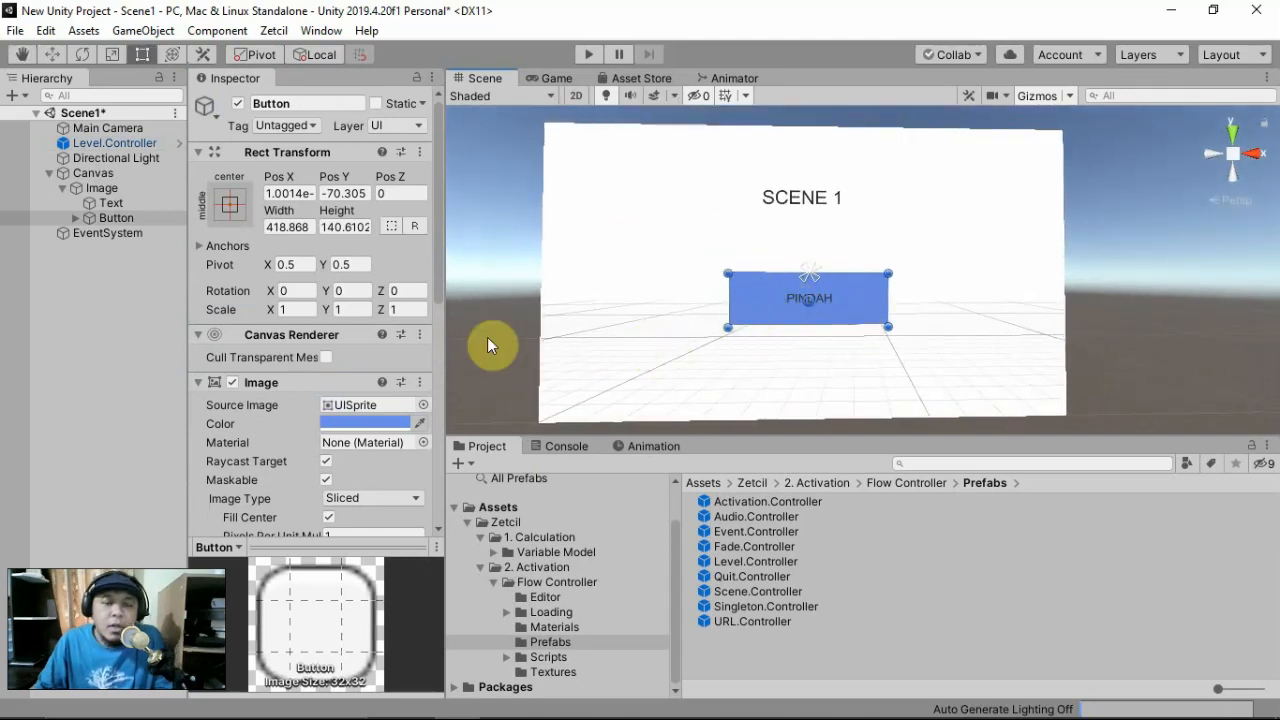
scroll(338, 378, "down", 10)
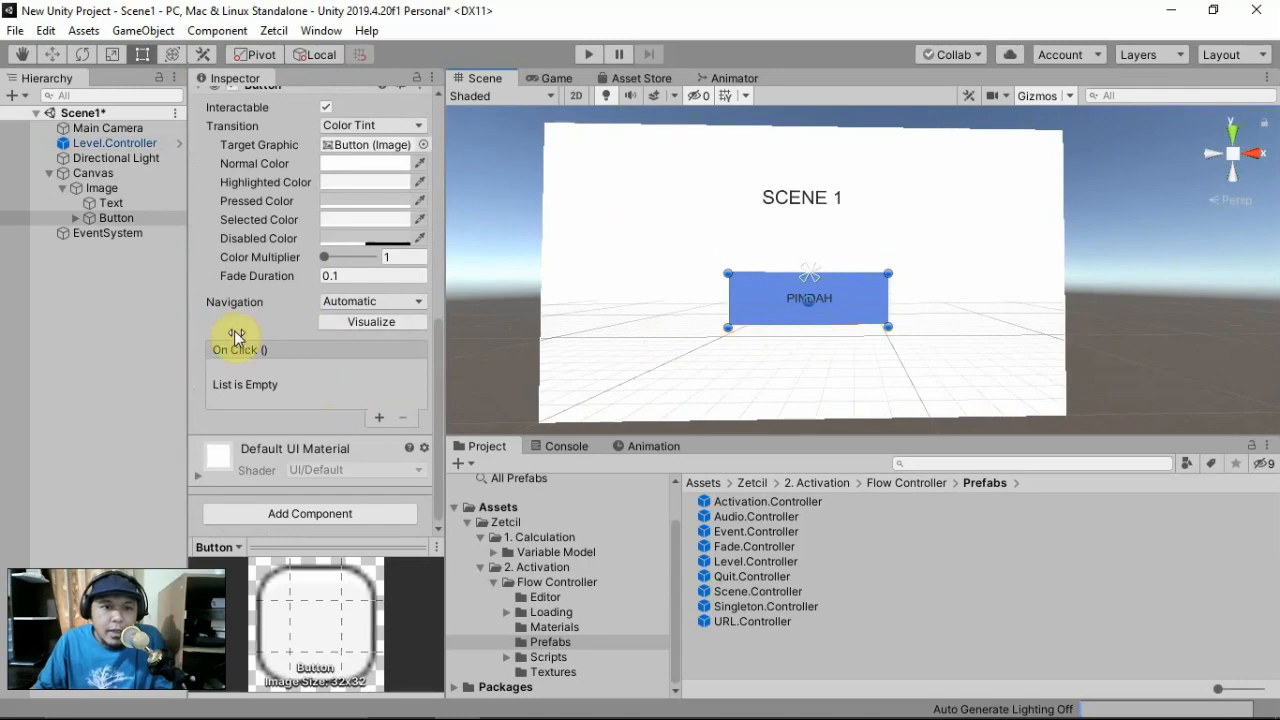
left_click(381, 417)
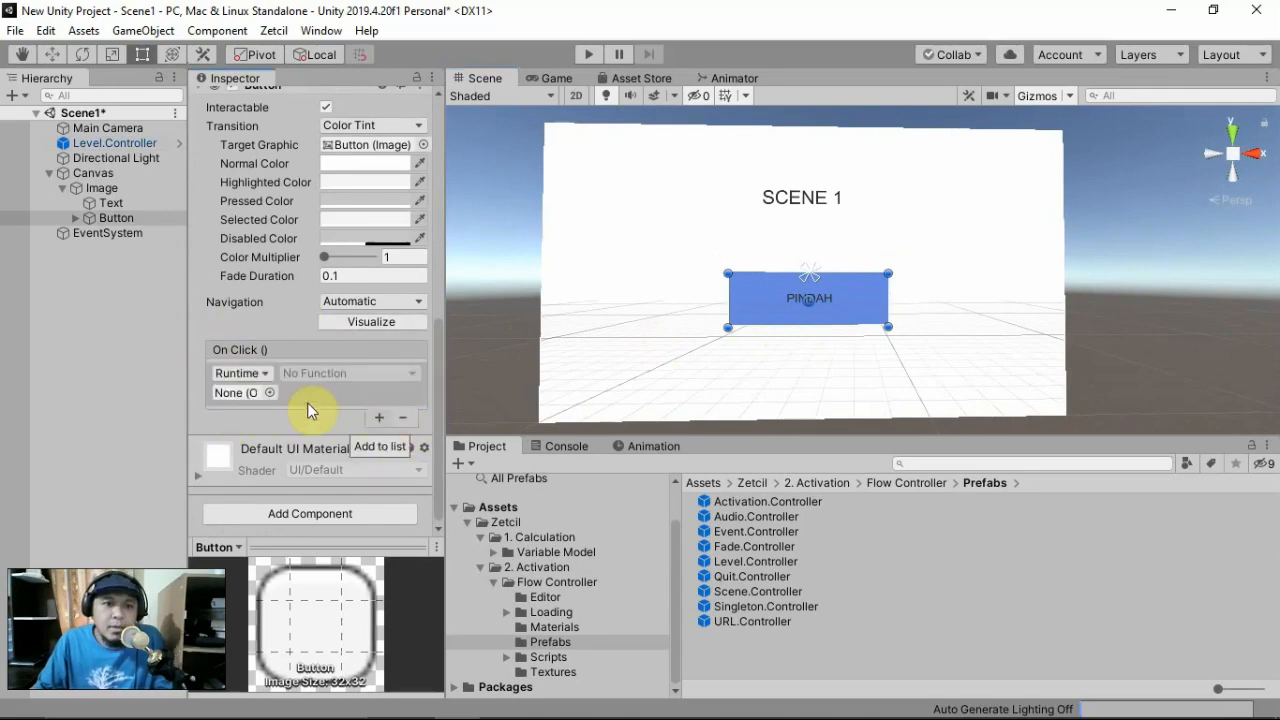
left_click_drag(112, 143, 230, 390)
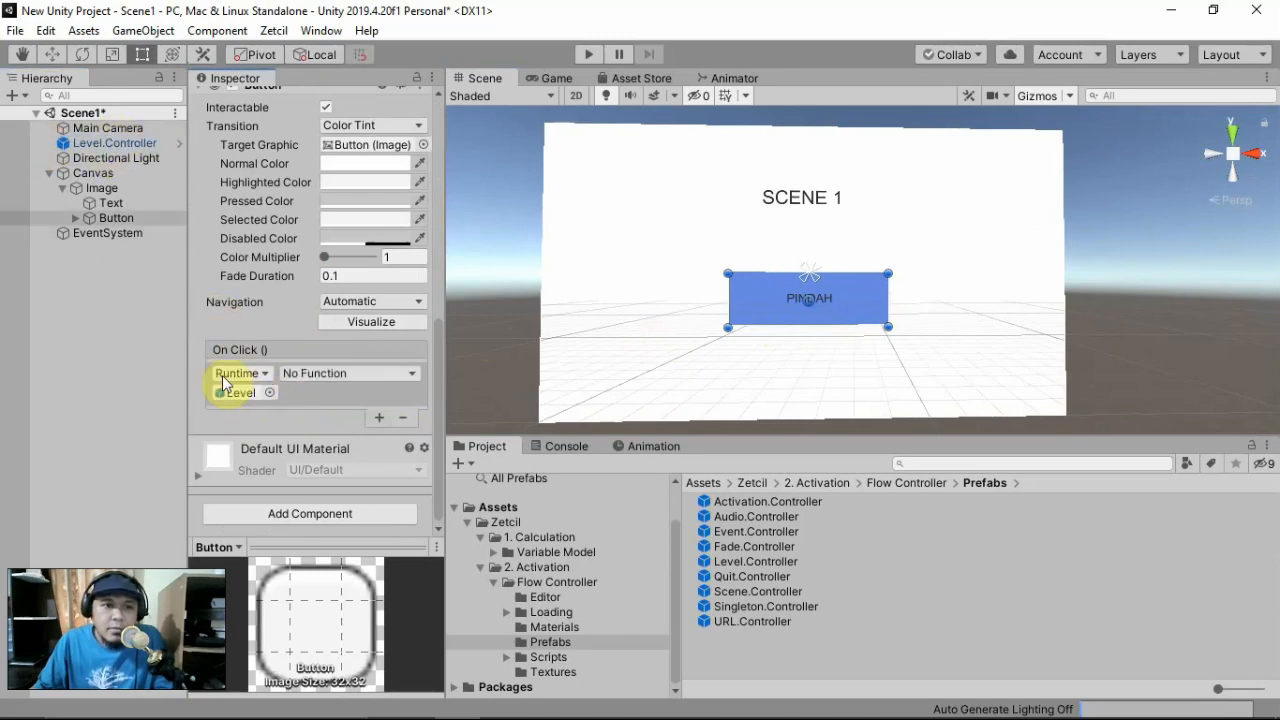
Set the PINDAH Button's On Click function to LevelController's LoadSceneByClick (string) with Scene2 as its argument
left_click(353, 375)
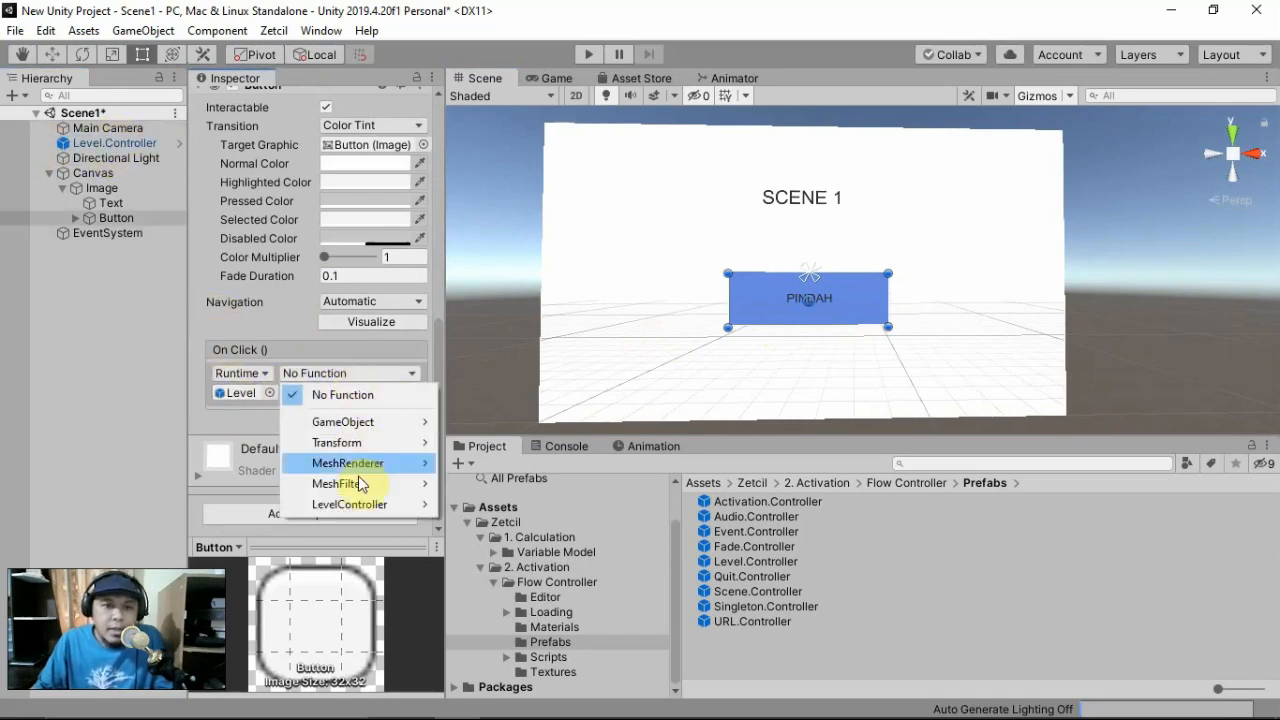
mouse_move(364, 507)
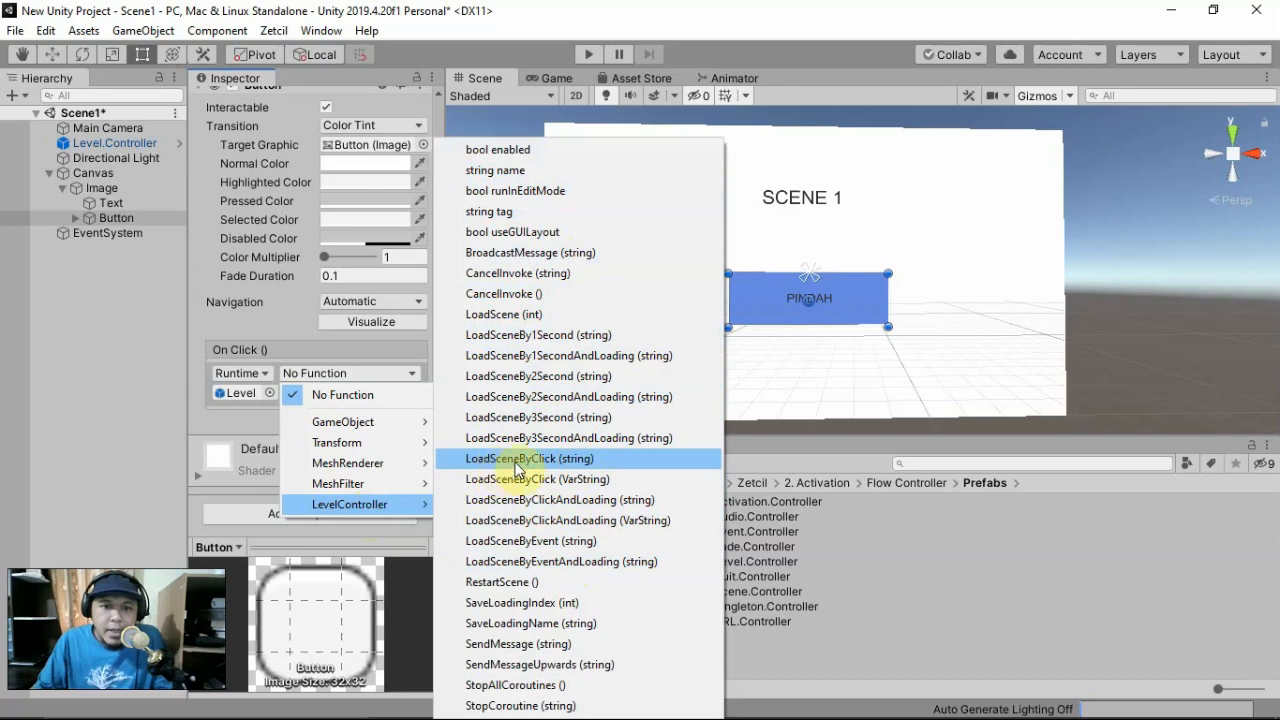
left_click(609, 460)
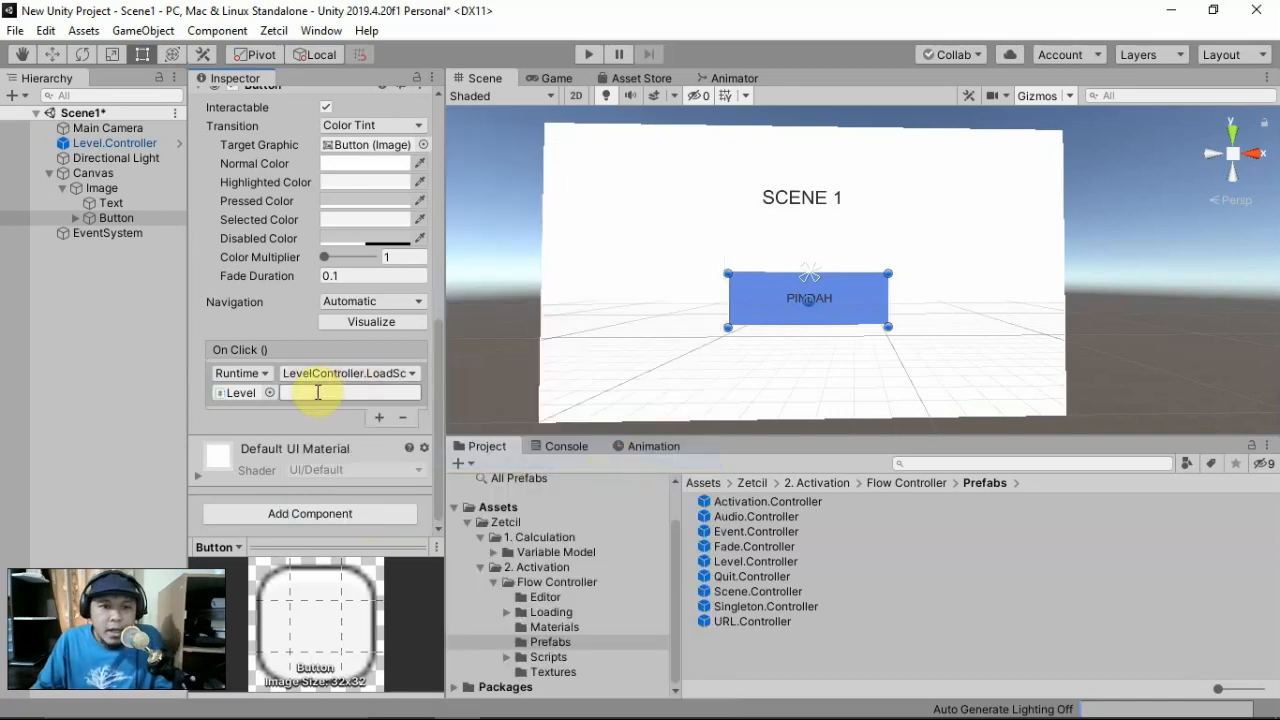
left_click(295, 392)
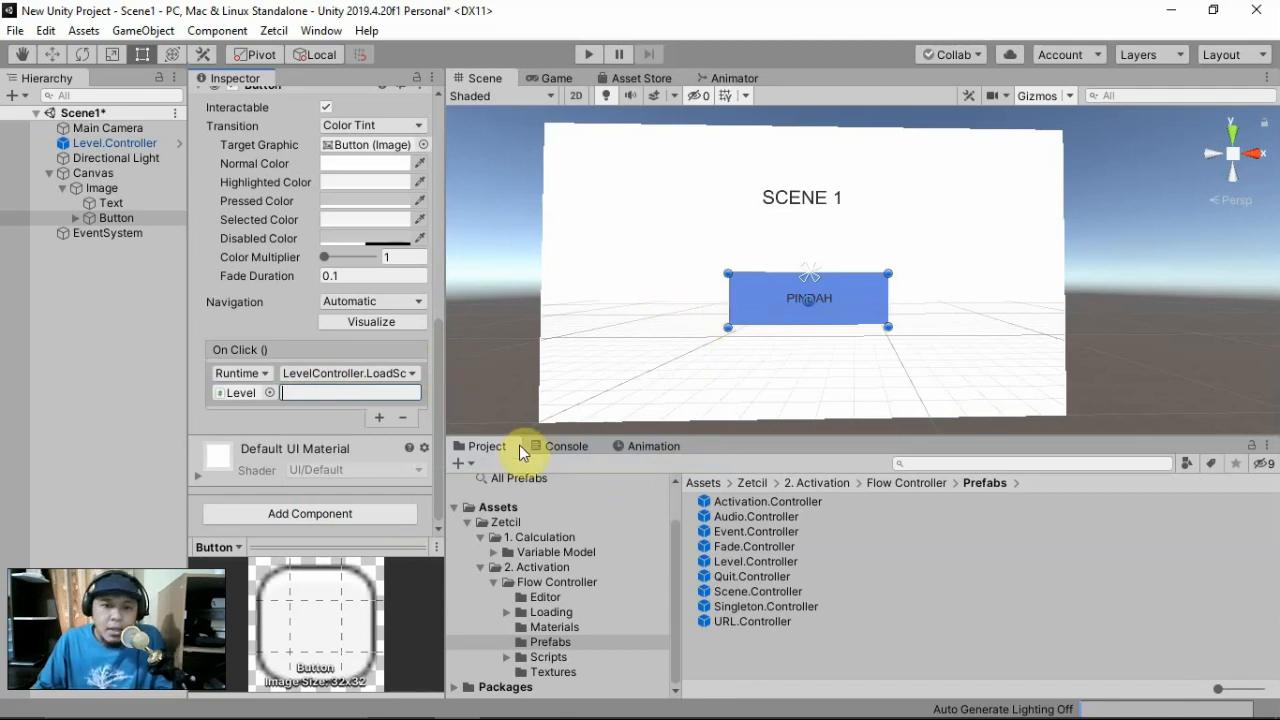
left_click(500, 508)
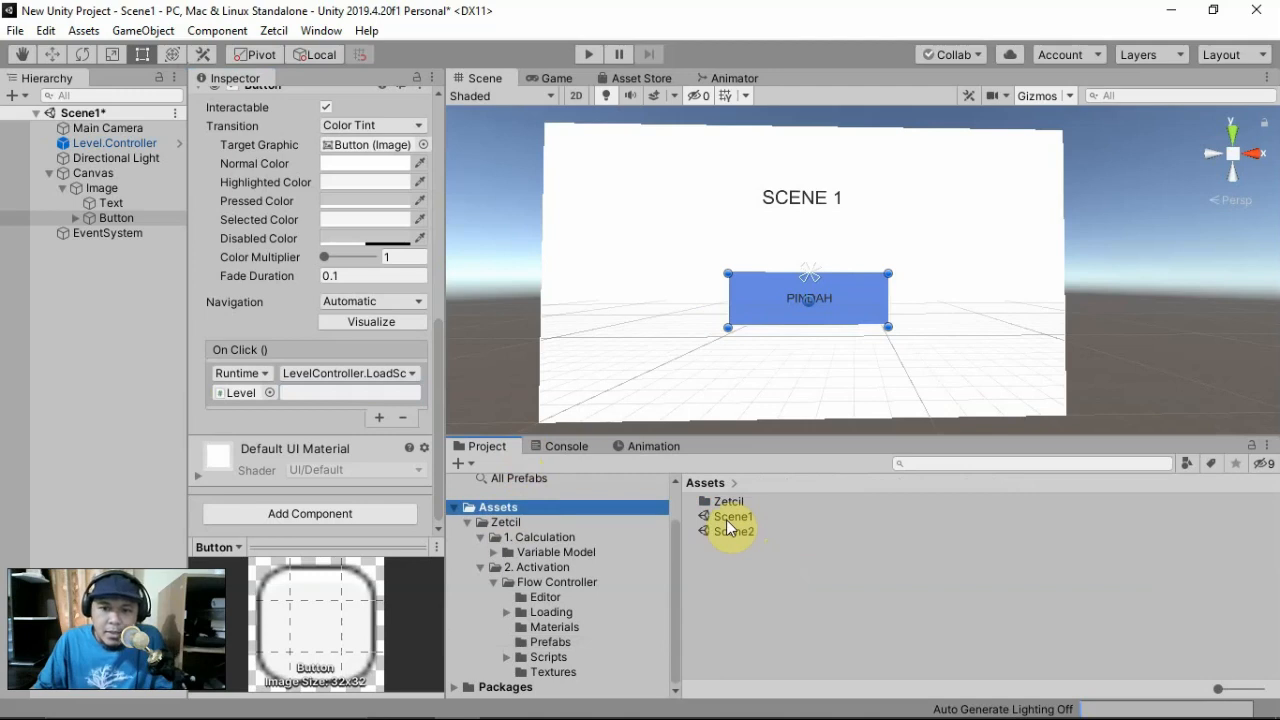
left_click(348, 396)
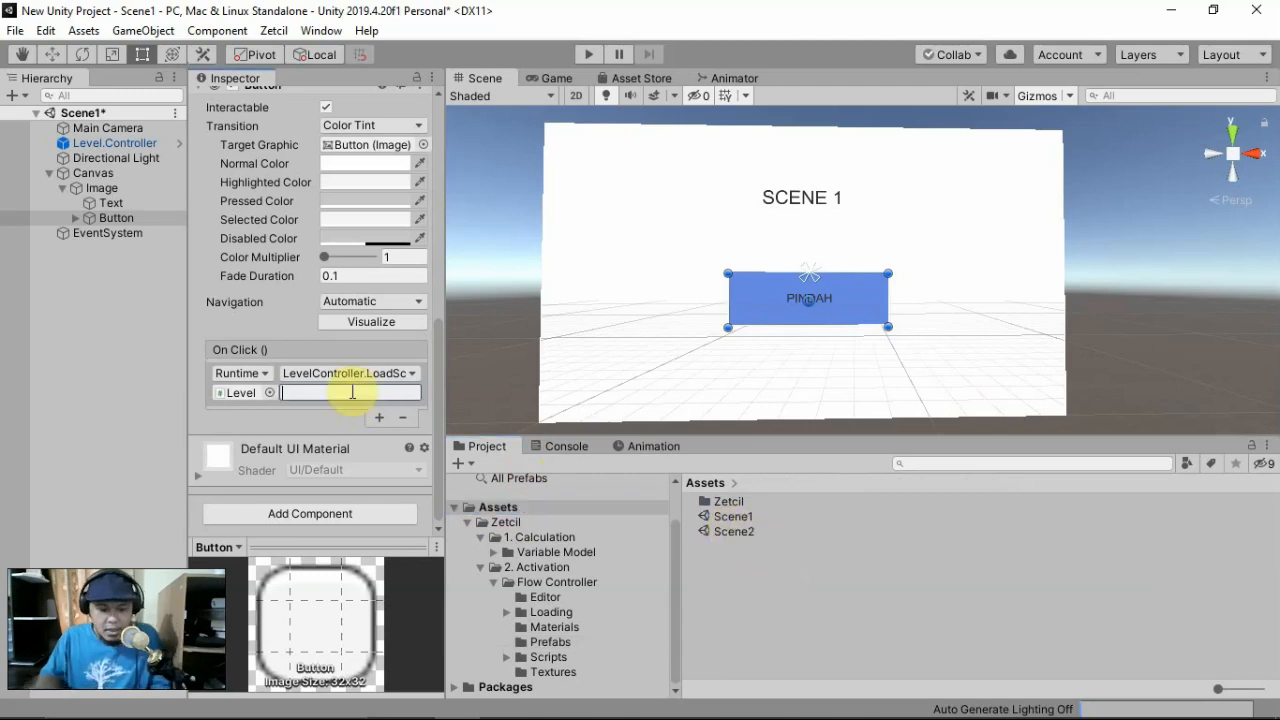
type("Scene2")
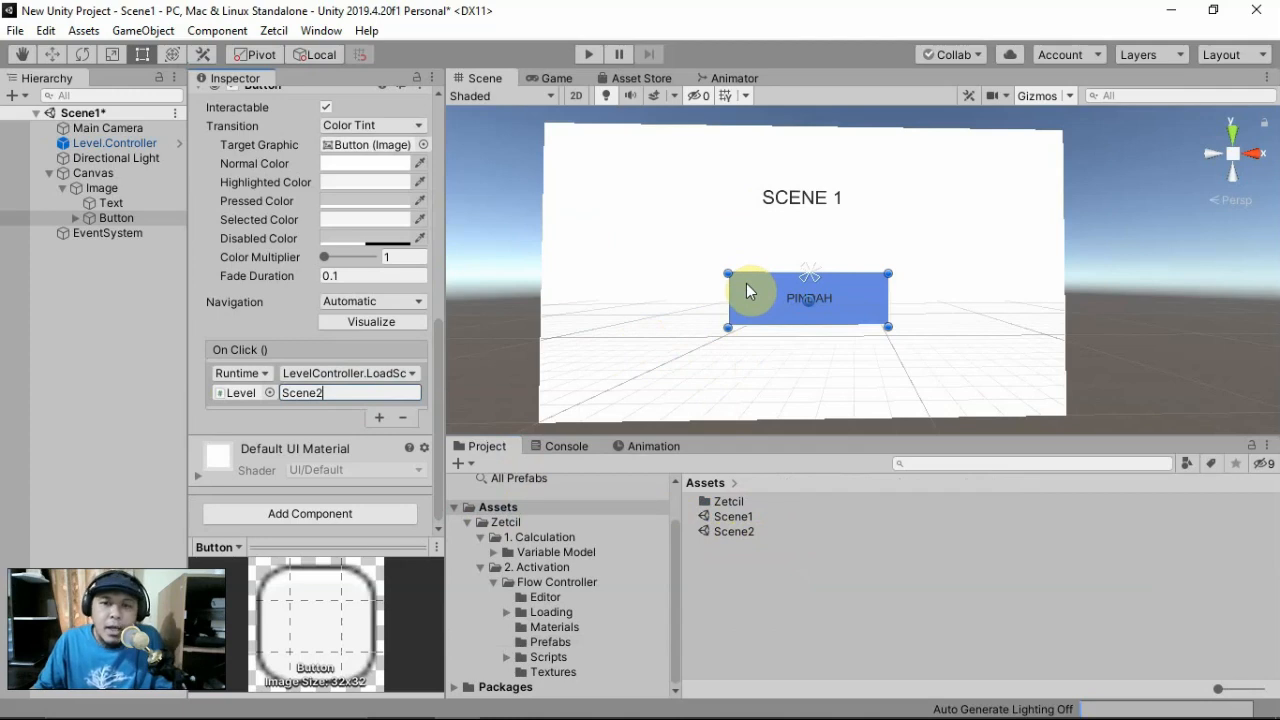
Test the PINDAH button in Play mode, read the Console output, and stop playback
left_click(585, 54)
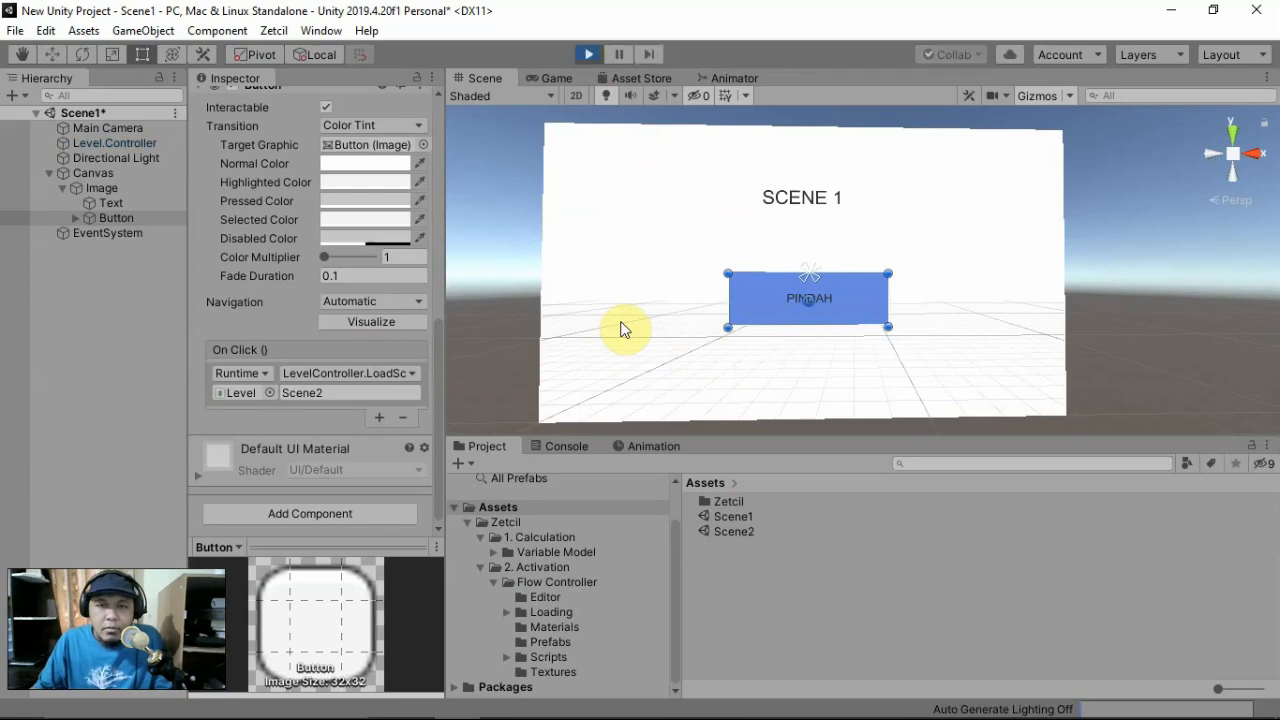
left_click(821, 314)
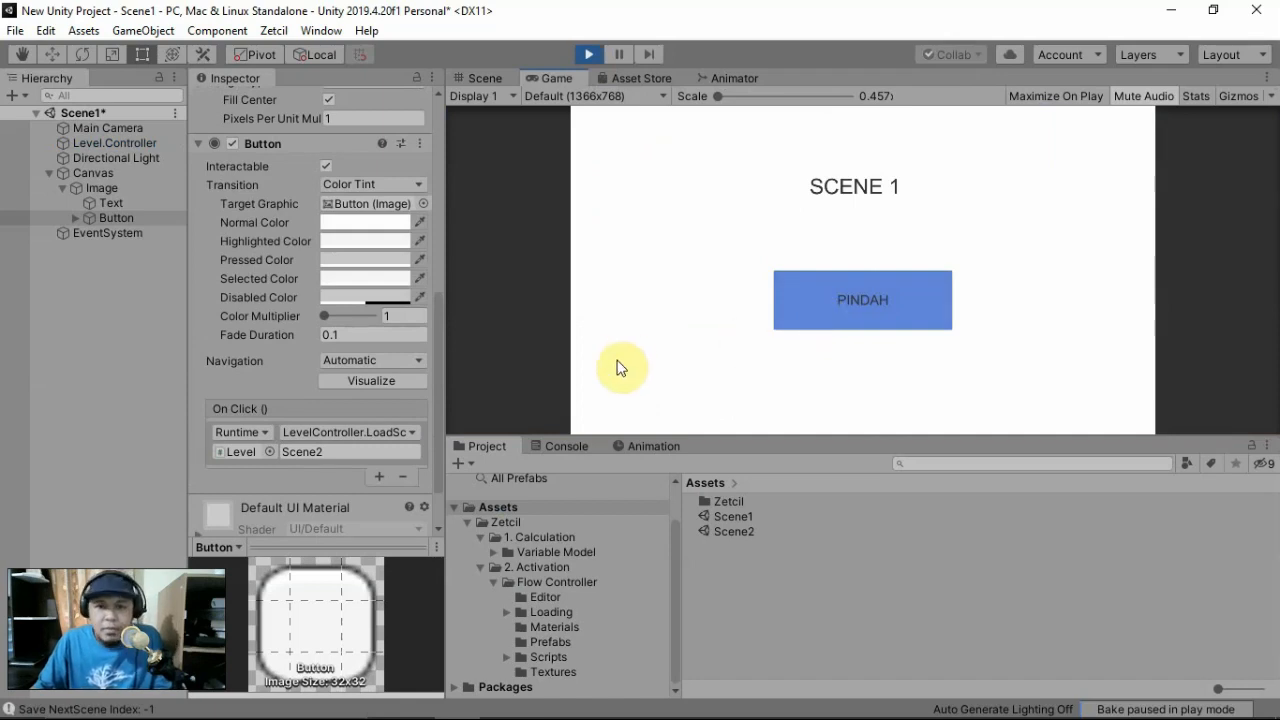
left_click(565, 446)
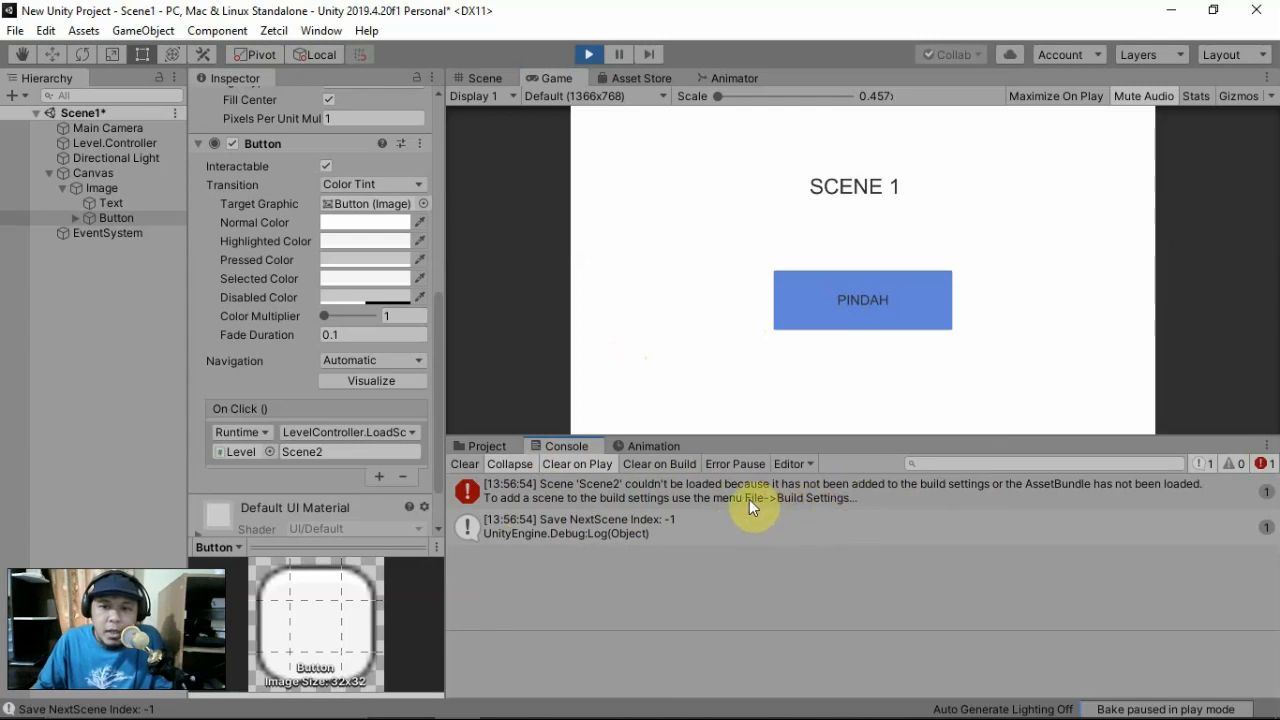
left_click(588, 54)
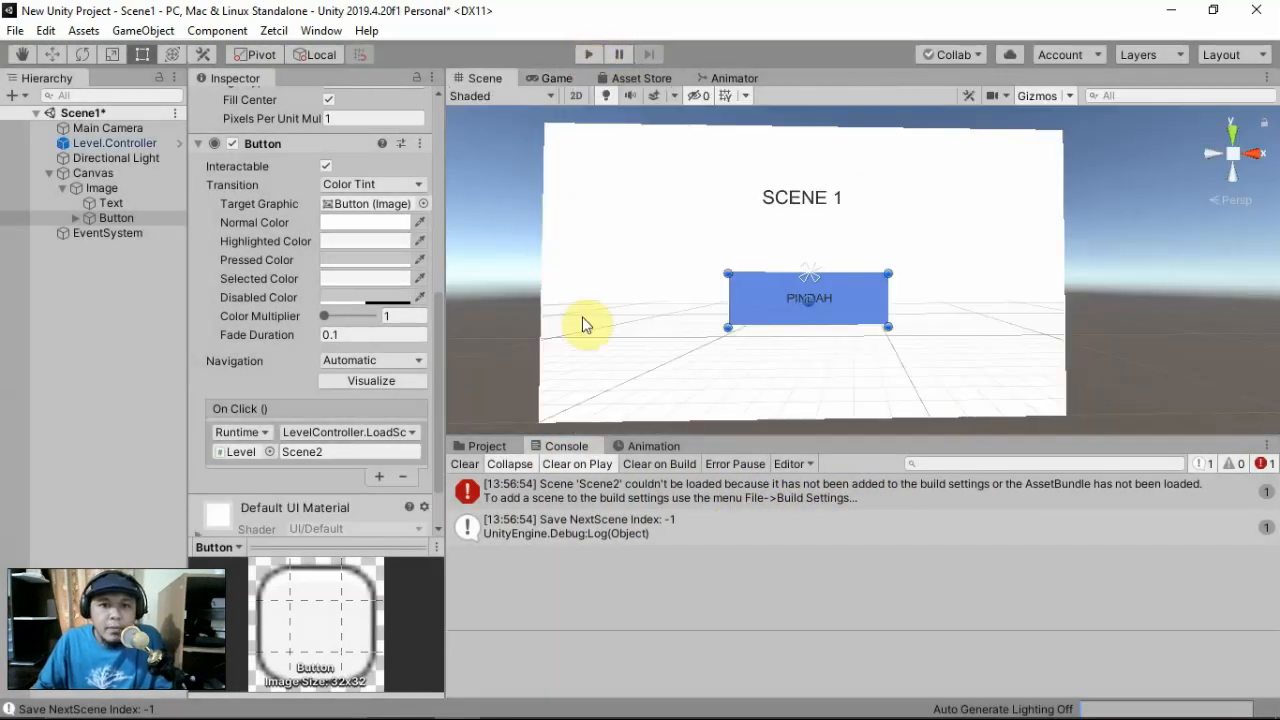
Add Scene1 and Scene2 from the Assets folder to Scenes In Build in the Build Settings
left_click(15, 30)
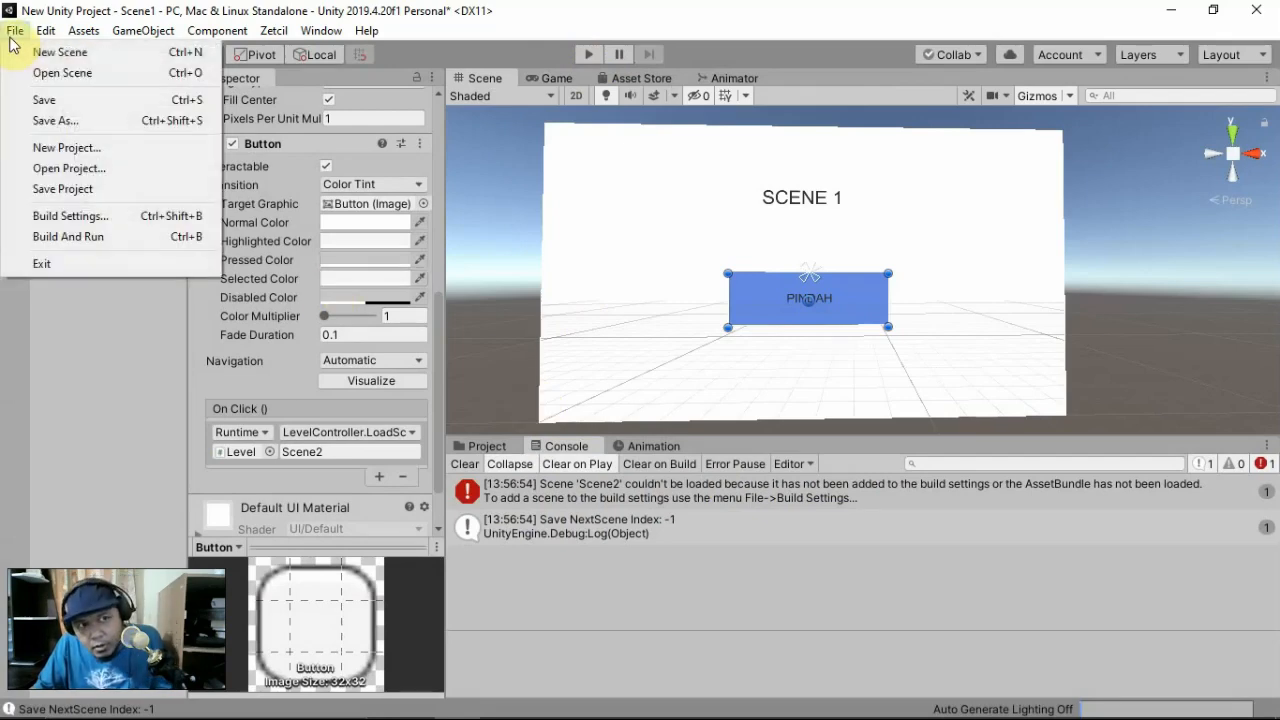
left_click(70, 217)
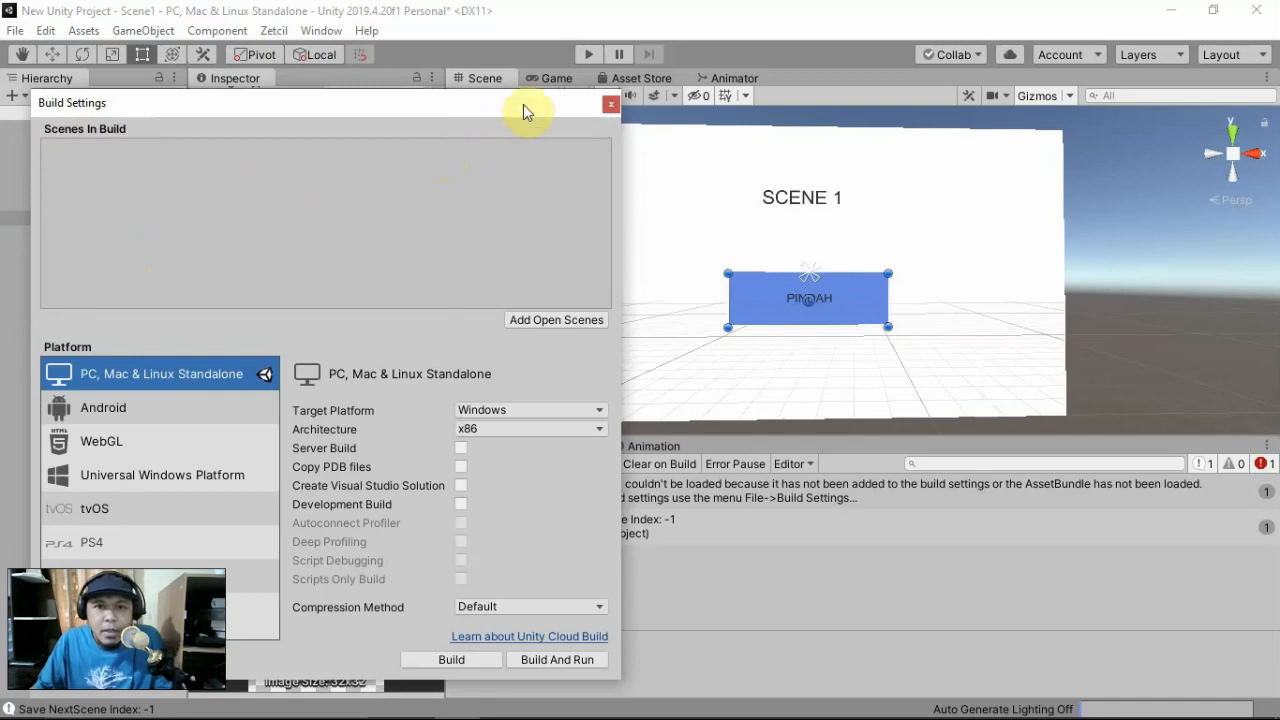
left_click_drag(523, 106, 374, 106)
left_click(489, 447)
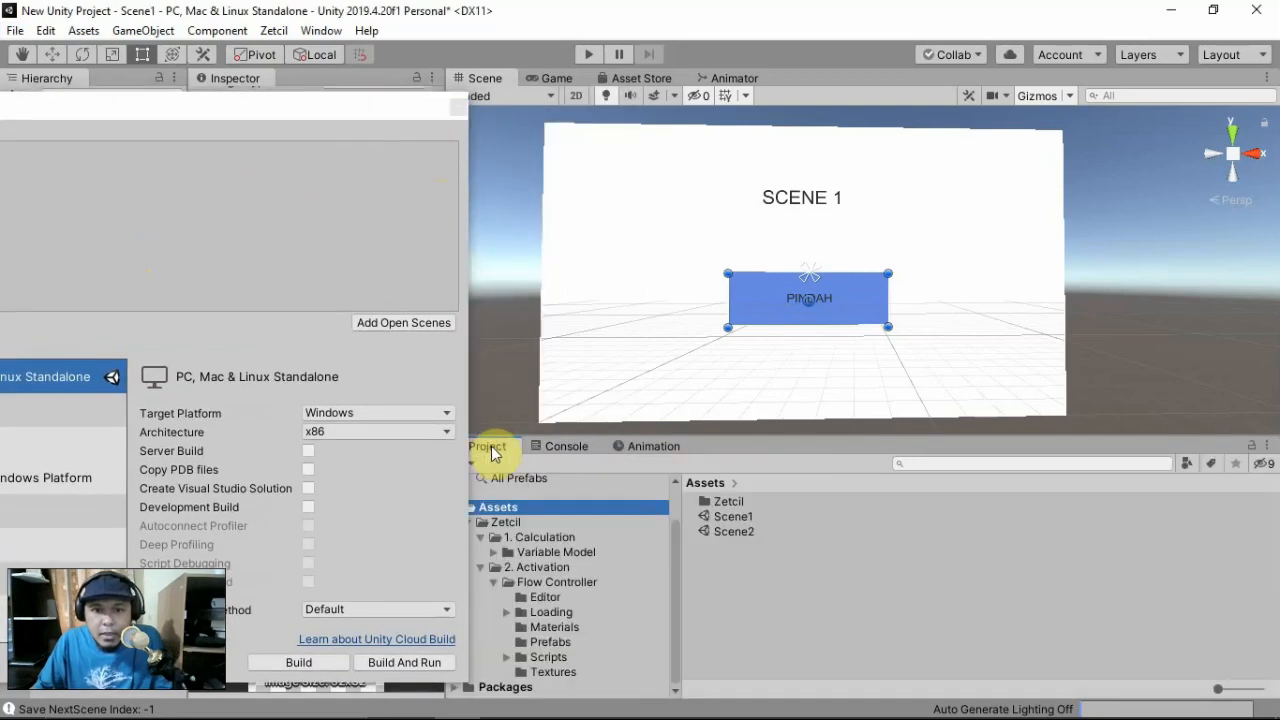
left_click_drag(312, 110, 473, 112)
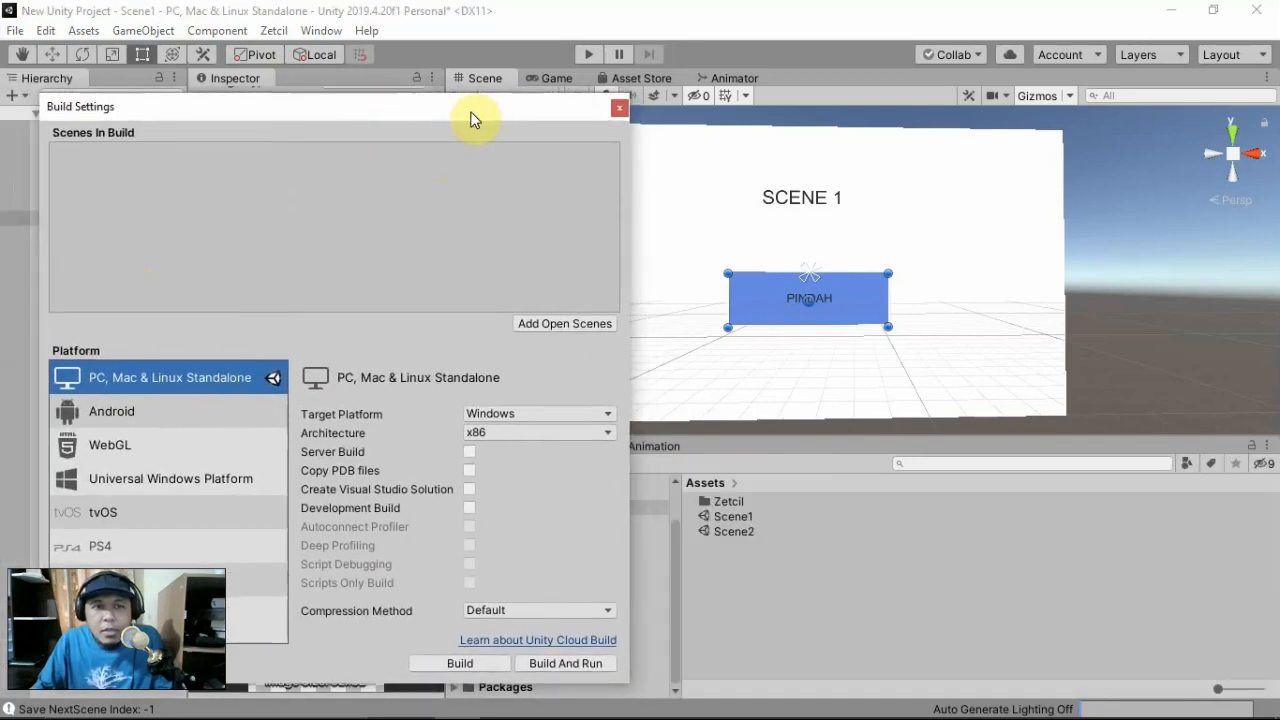
left_click(736, 506)
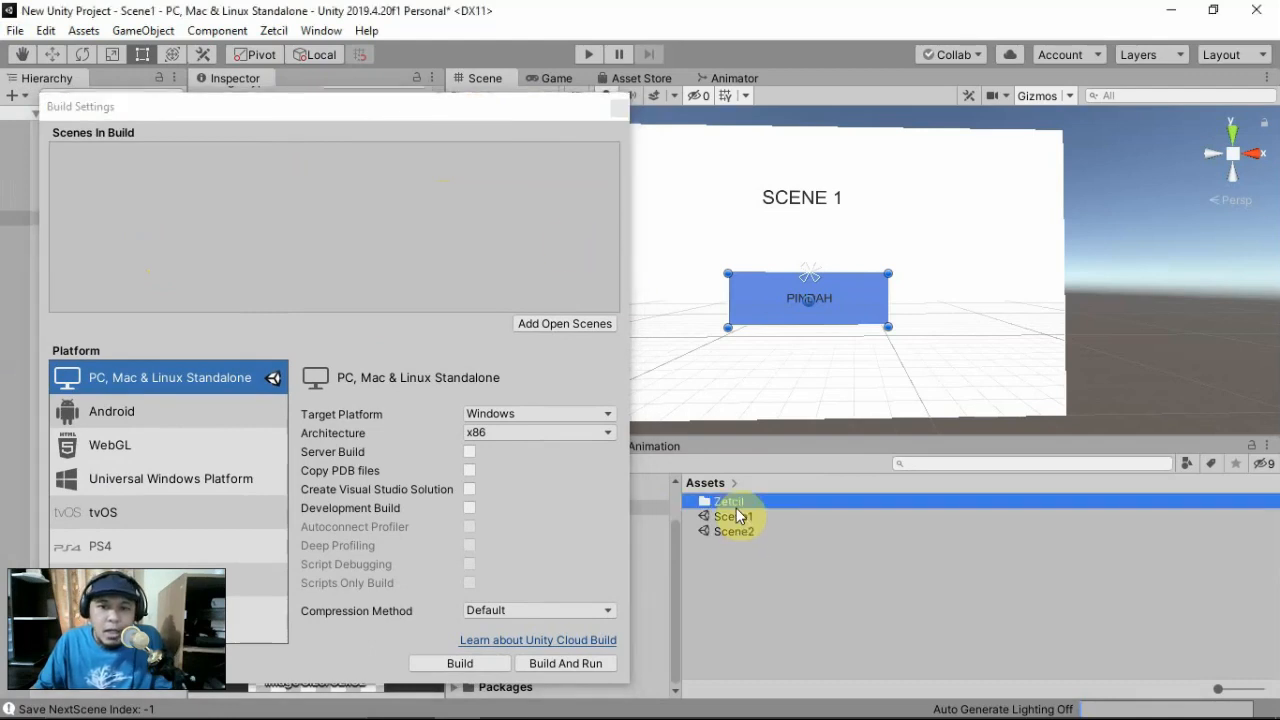
left_click_drag(736, 512, 380, 260)
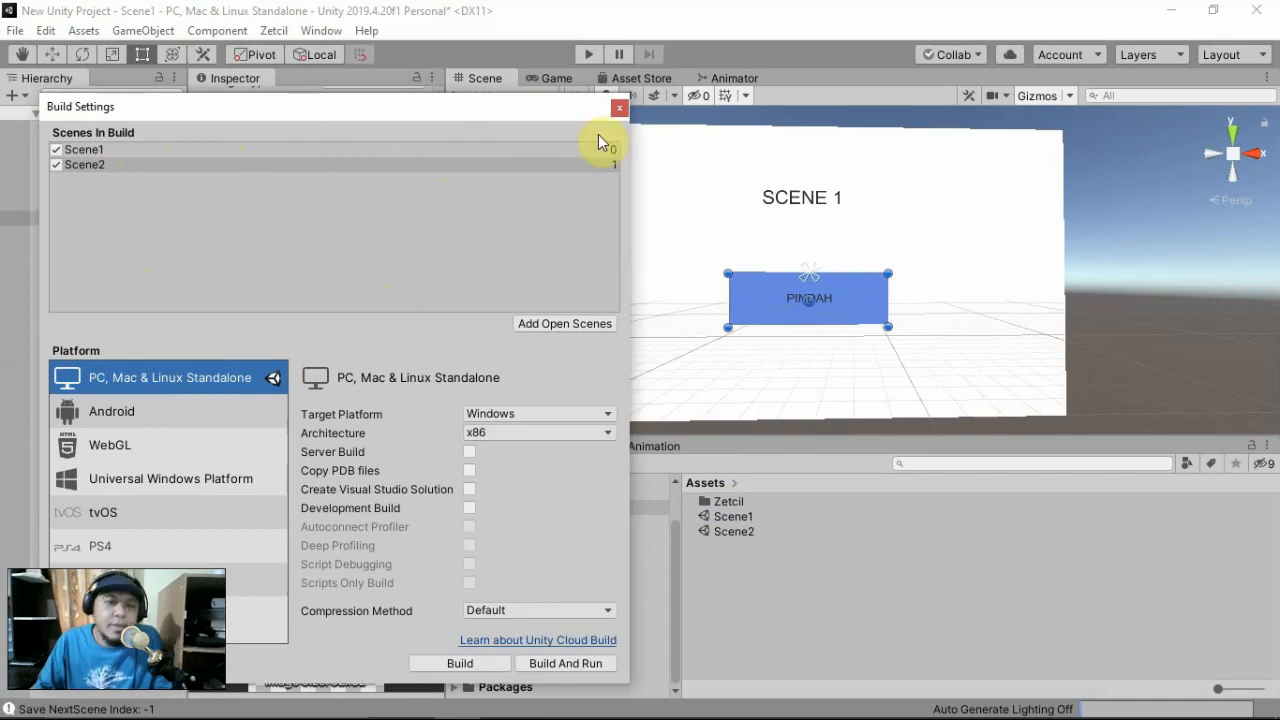
left_click(620, 108)
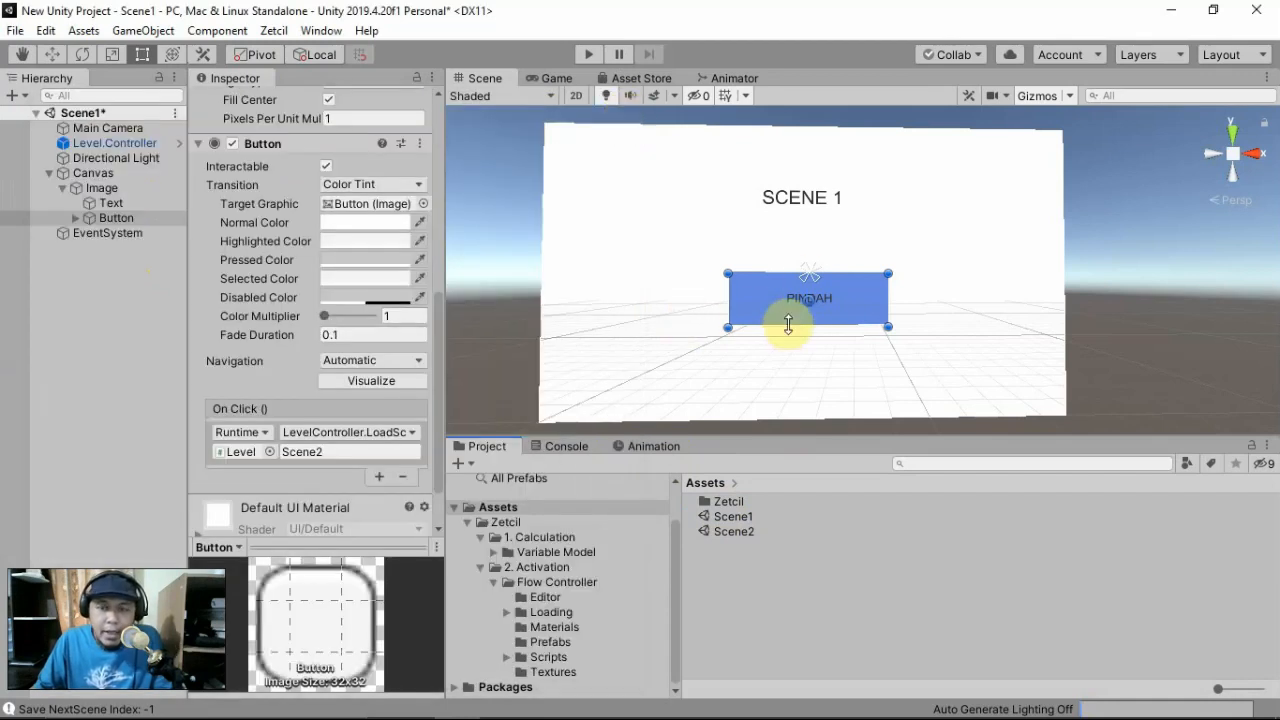
Play Scene1 again, try the PINDAH button in both scenes, and stop playback
left_click(585, 54)
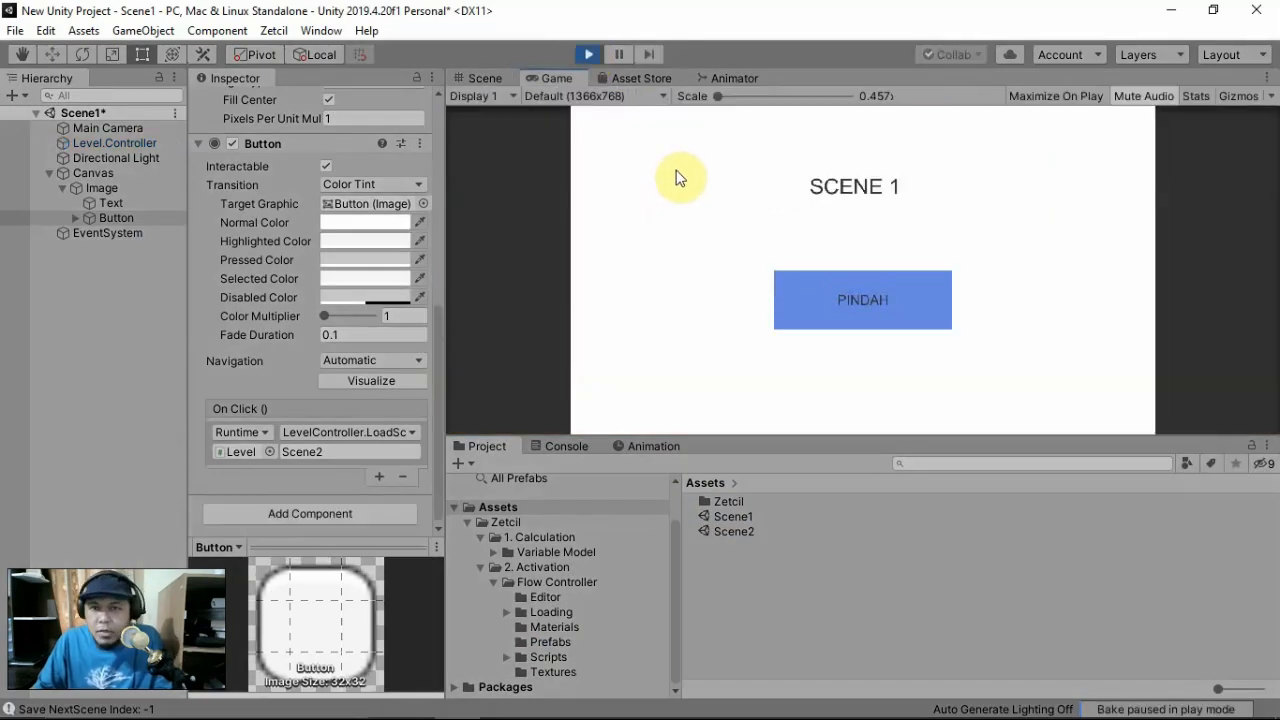
left_click(849, 303)
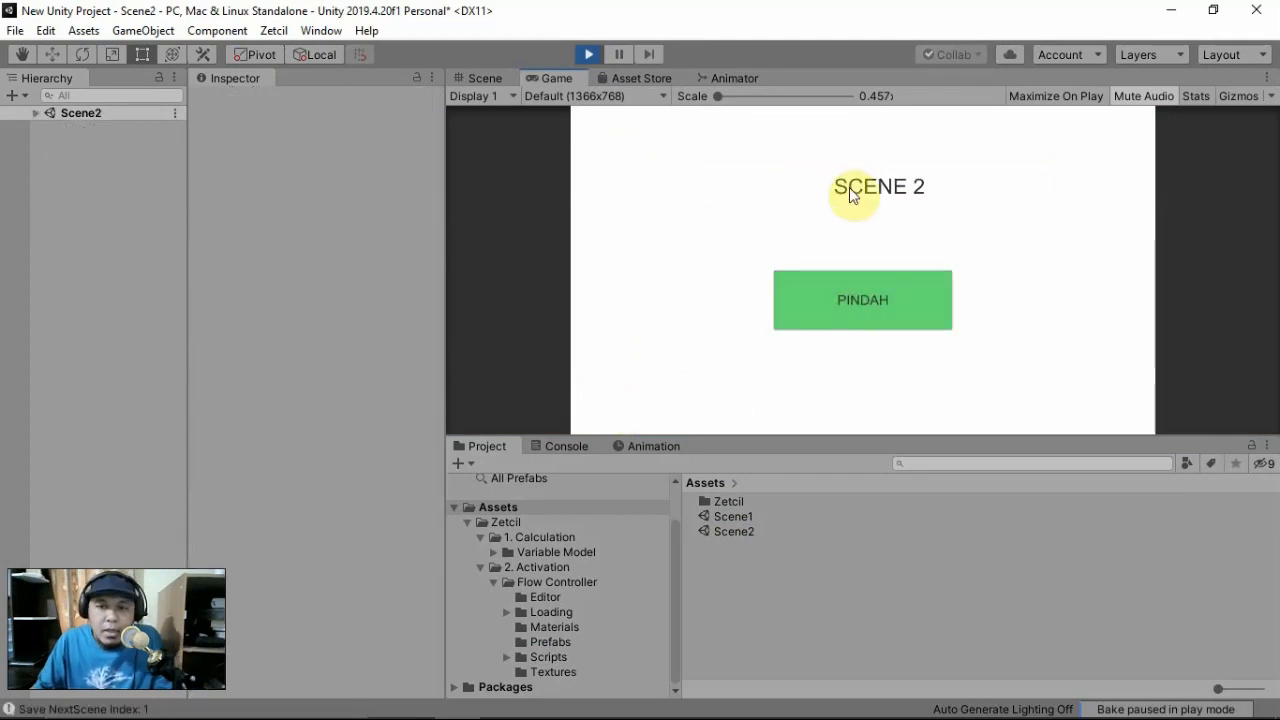
left_click(786, 326)
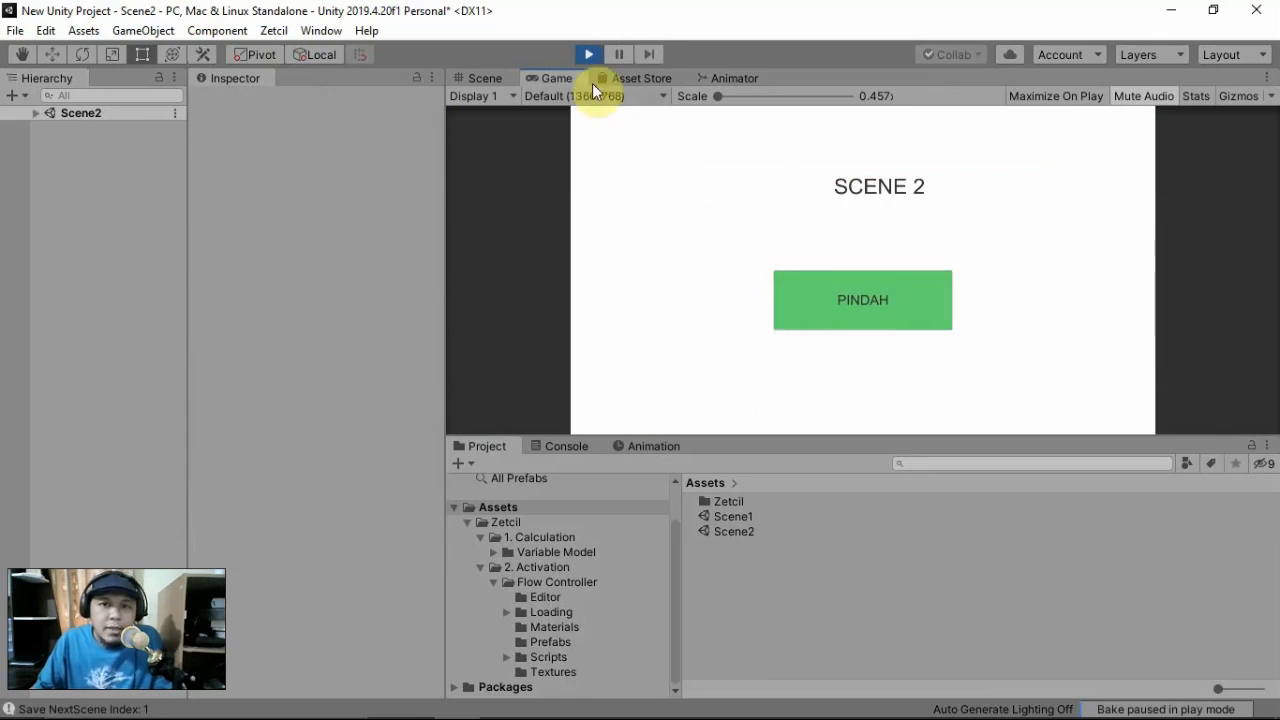
left_click(589, 53)
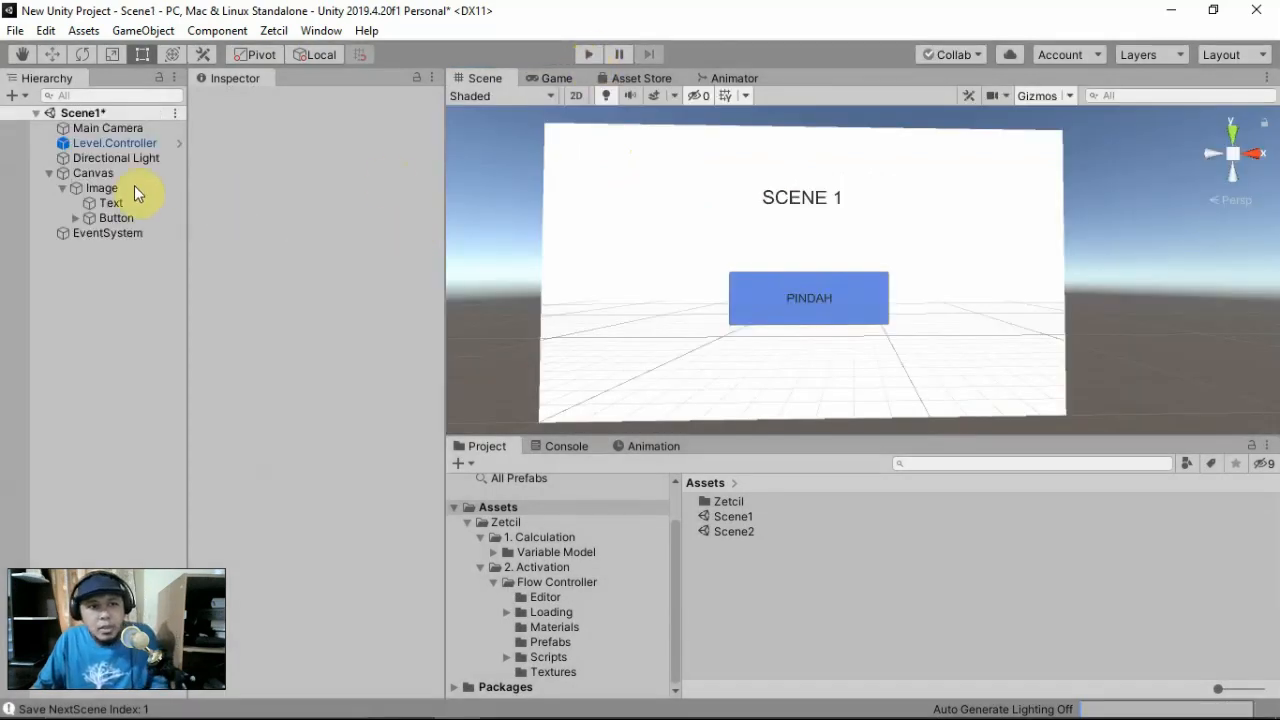
Save the changes to Scene1 and open Scene2 from the Assets folder
double_click(747, 515)
left_click(734, 530)
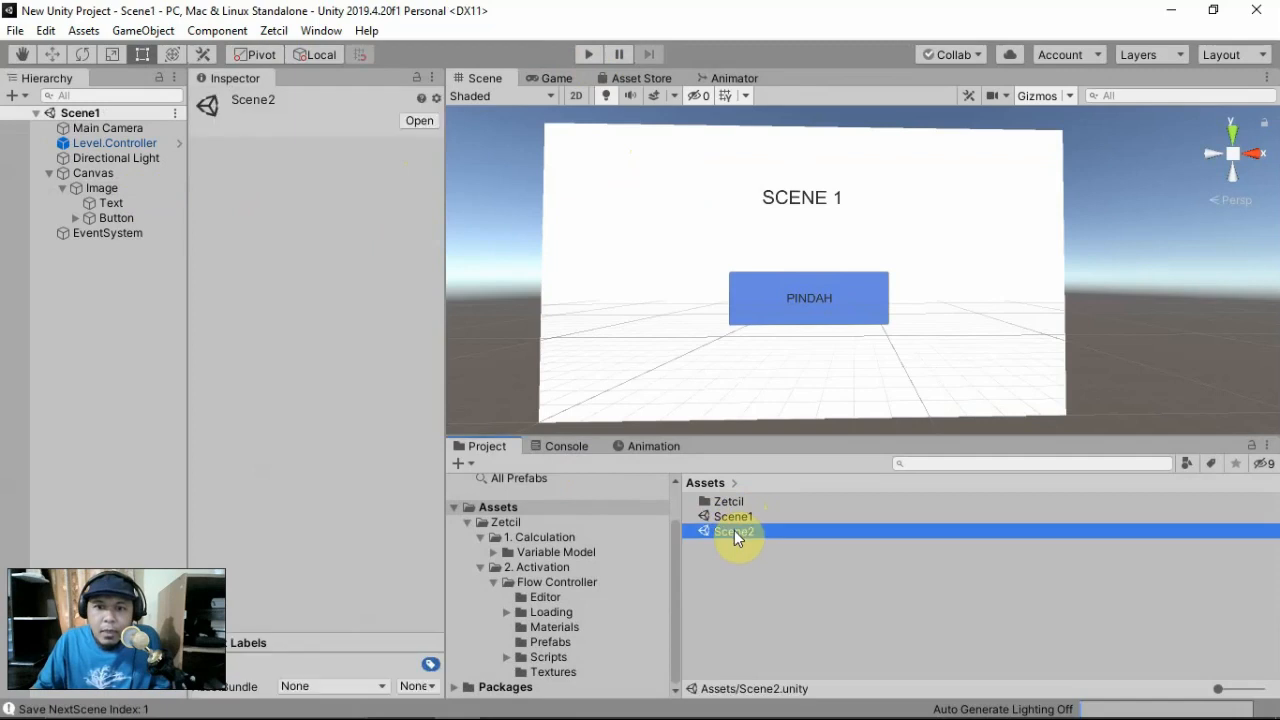
double_click(734, 530)
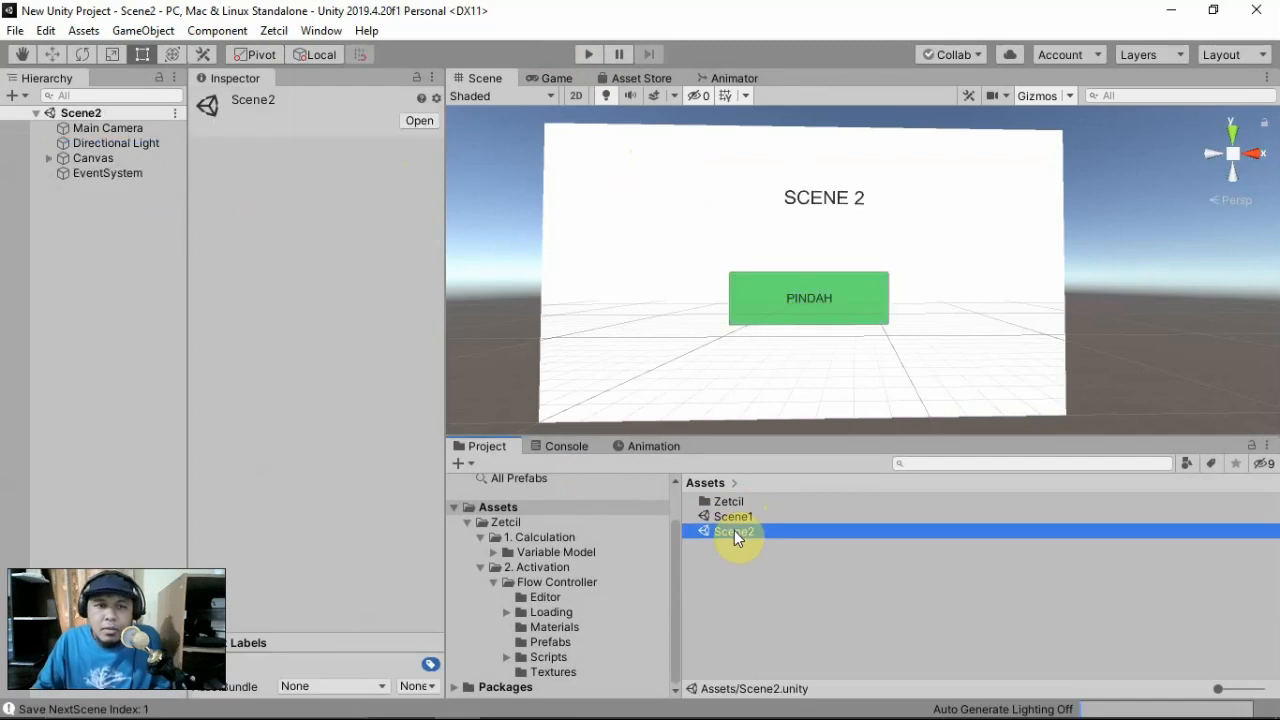
left_click(950, 463)
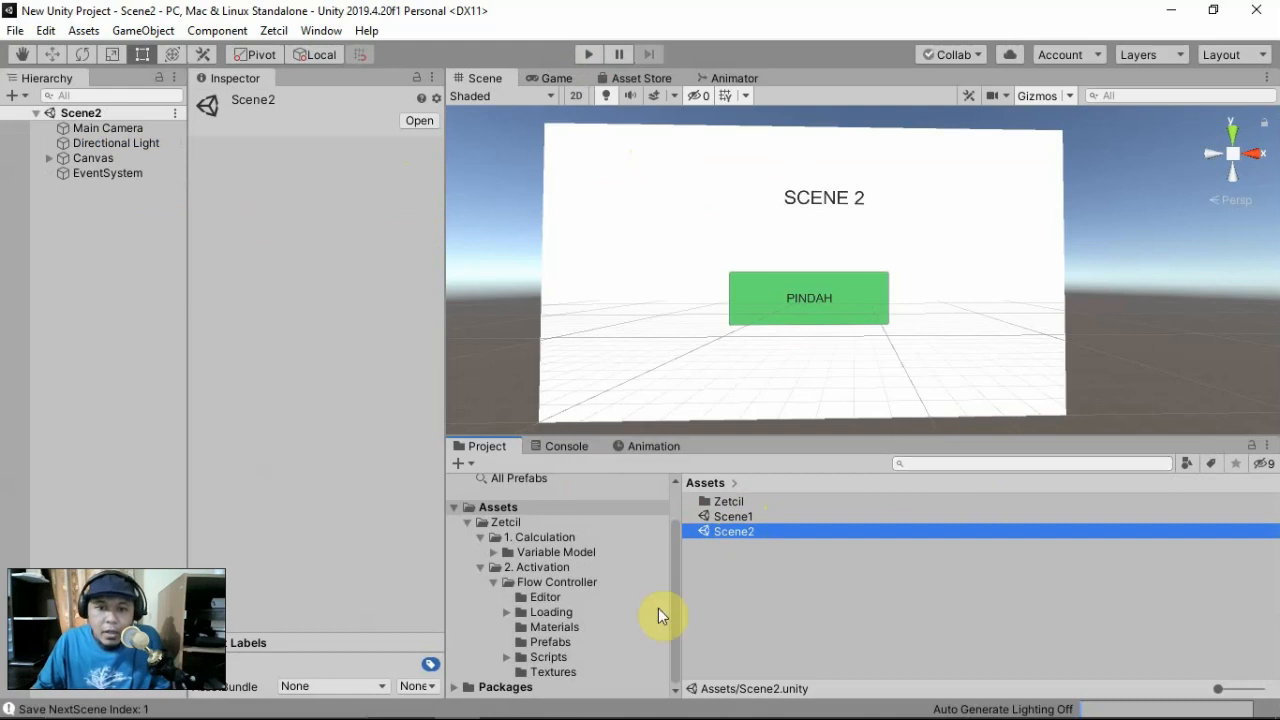
Place the Level.Controller prefab from the Flow Controller Prefabs folder in Scene2, clear of the PINDAH button, and disable its Mesh Renderer
left_click(557, 643)
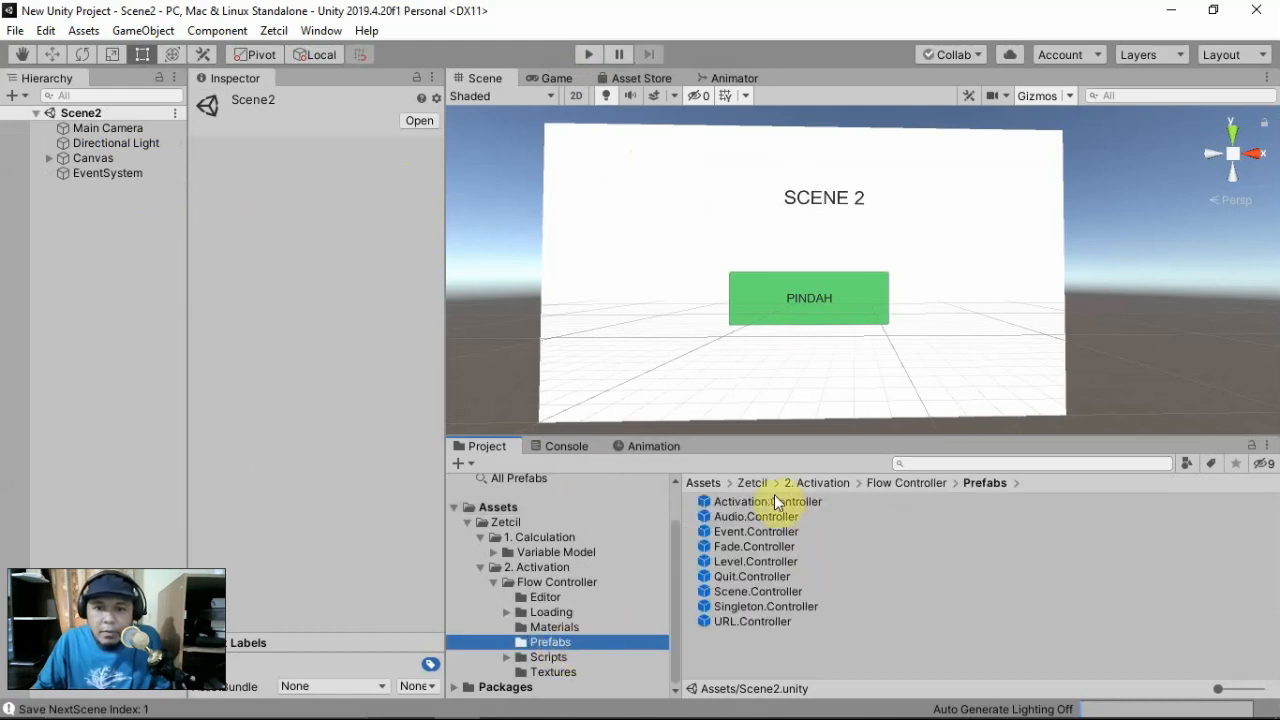
left_click_drag(749, 561, 955, 390)
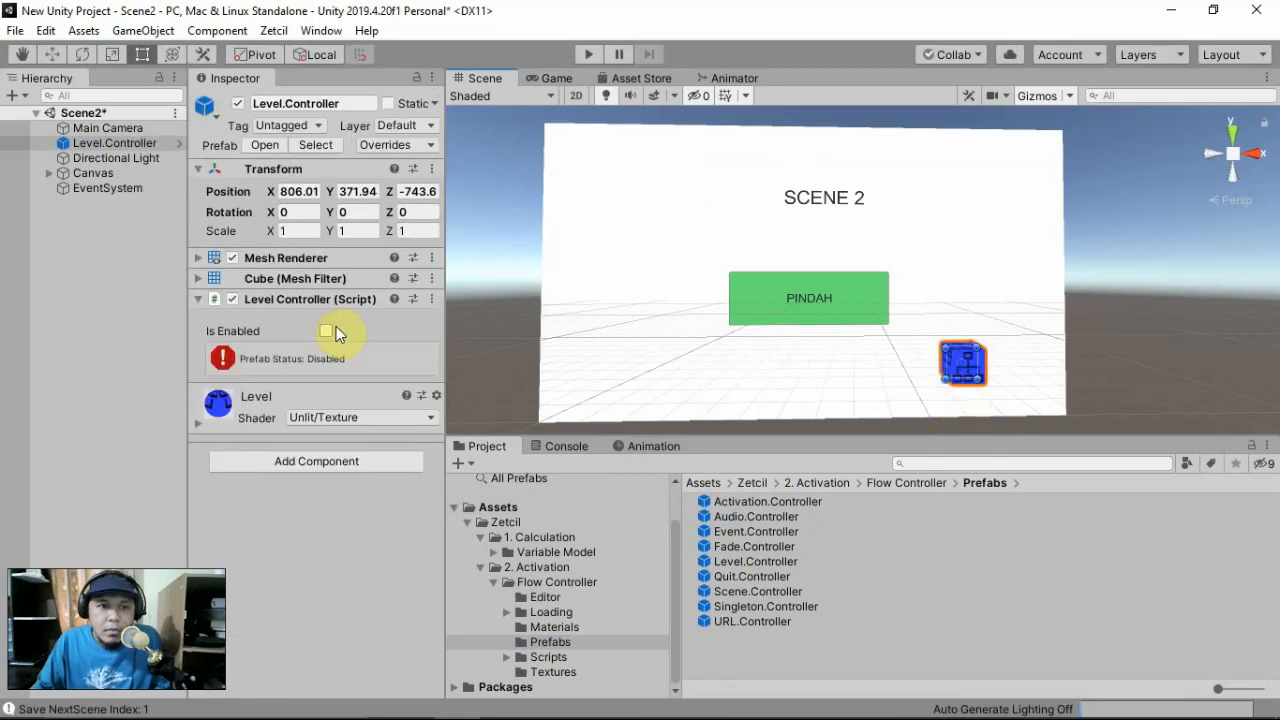
left_click(232, 258)
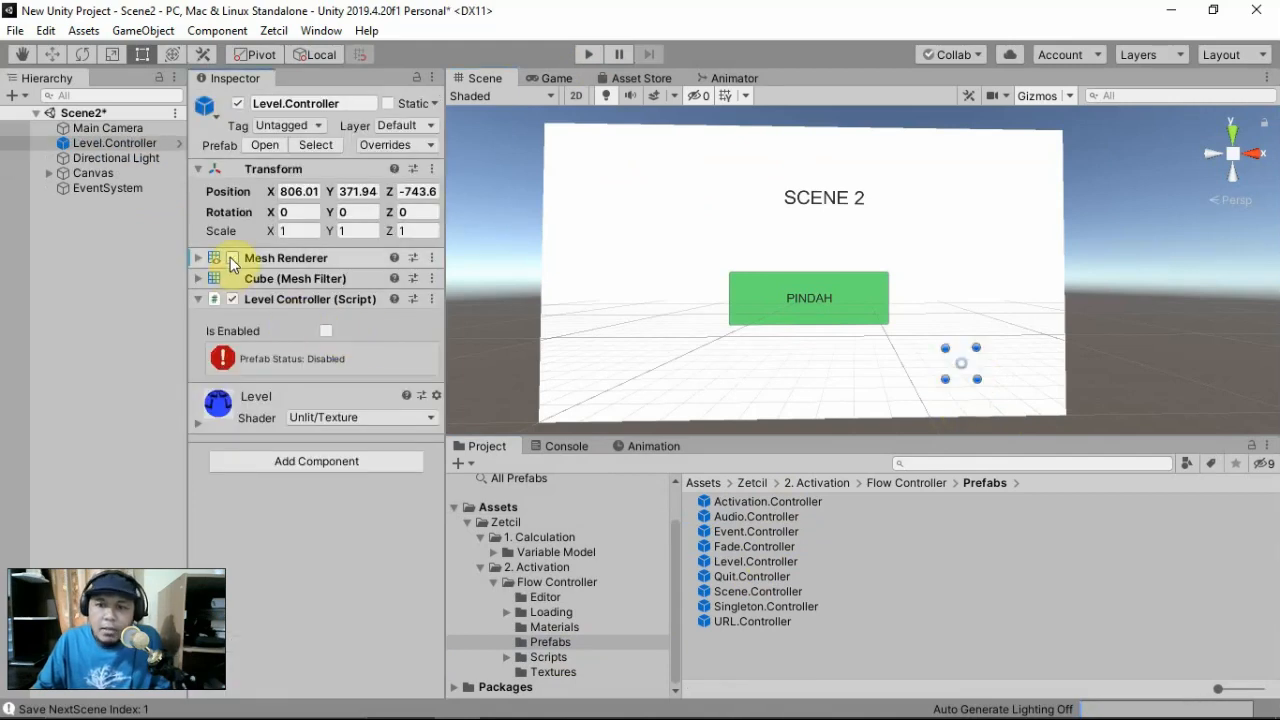
Enable the Level Controller script on Scene2's Level.Controller and set its Loading Type to By Click And Loading
left_click(326, 331)
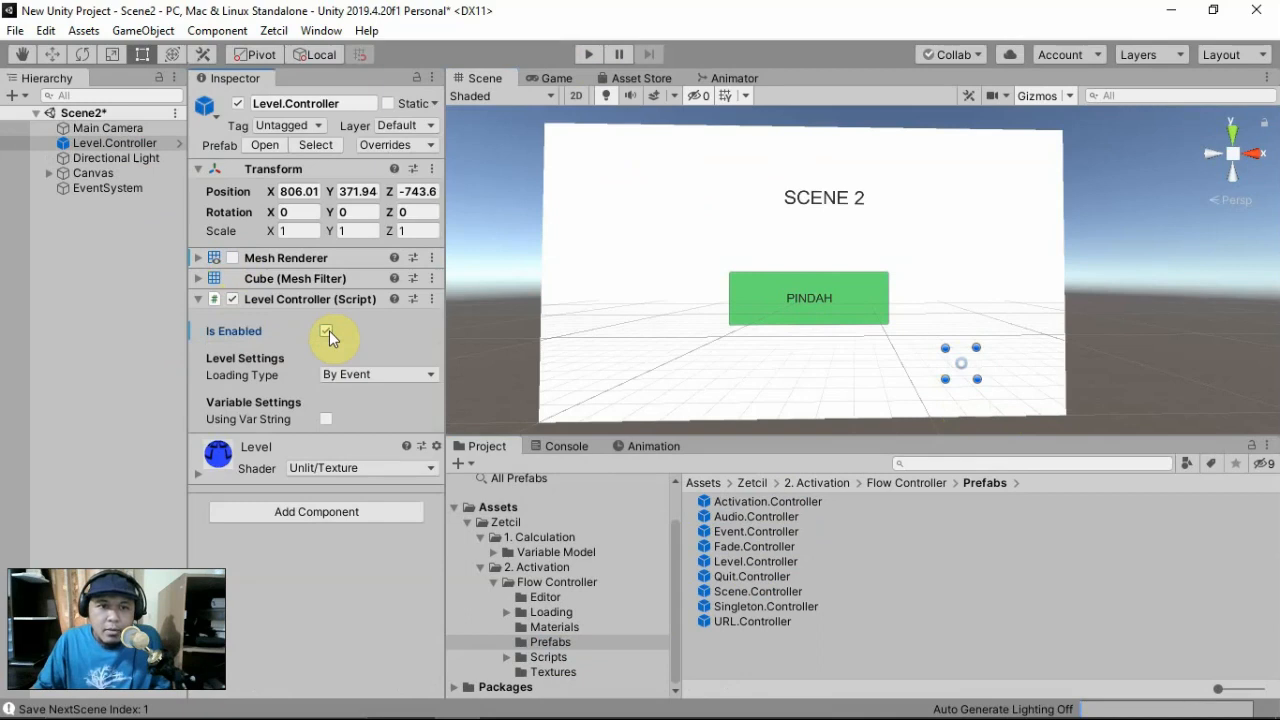
left_click(345, 374)
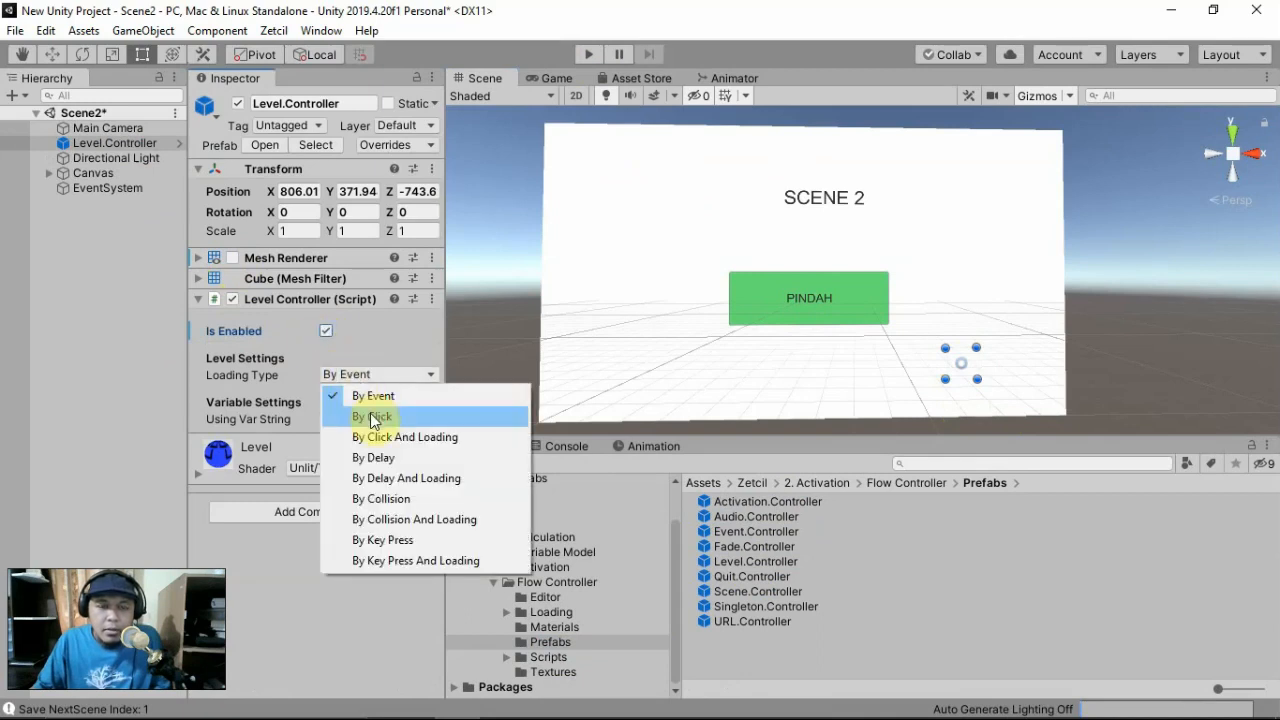
left_click(371, 416)
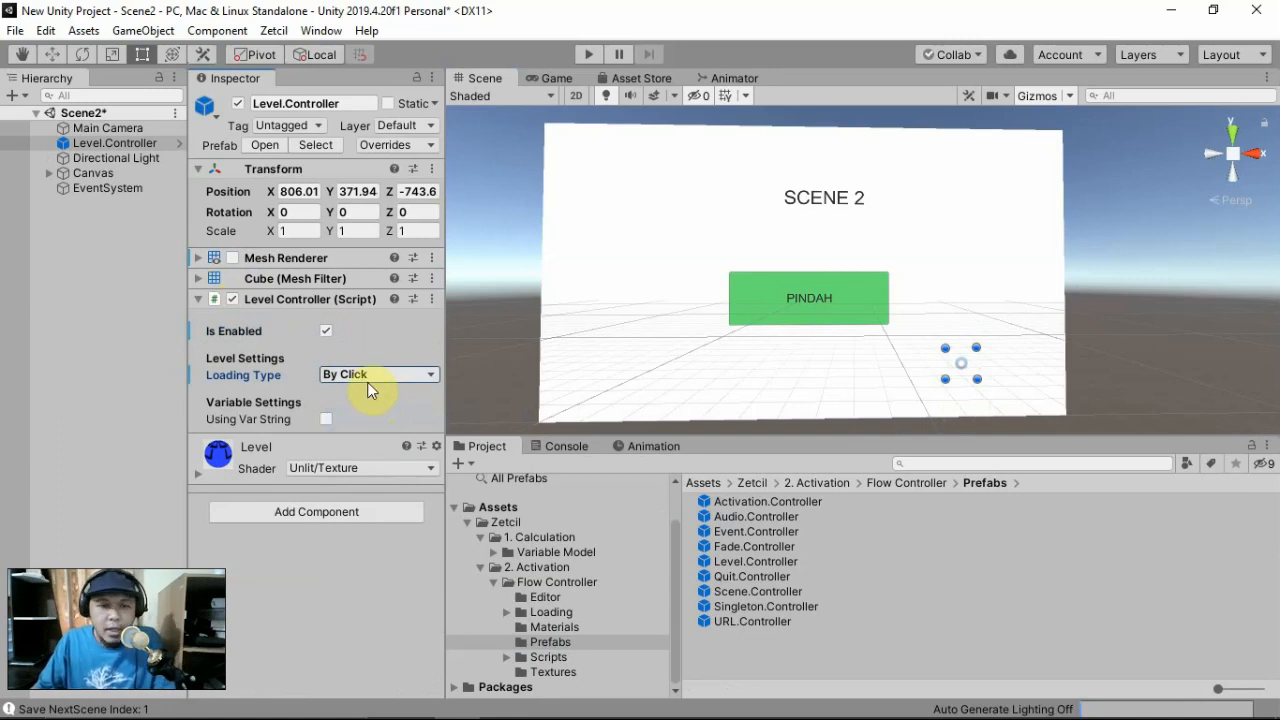
left_click(369, 388)
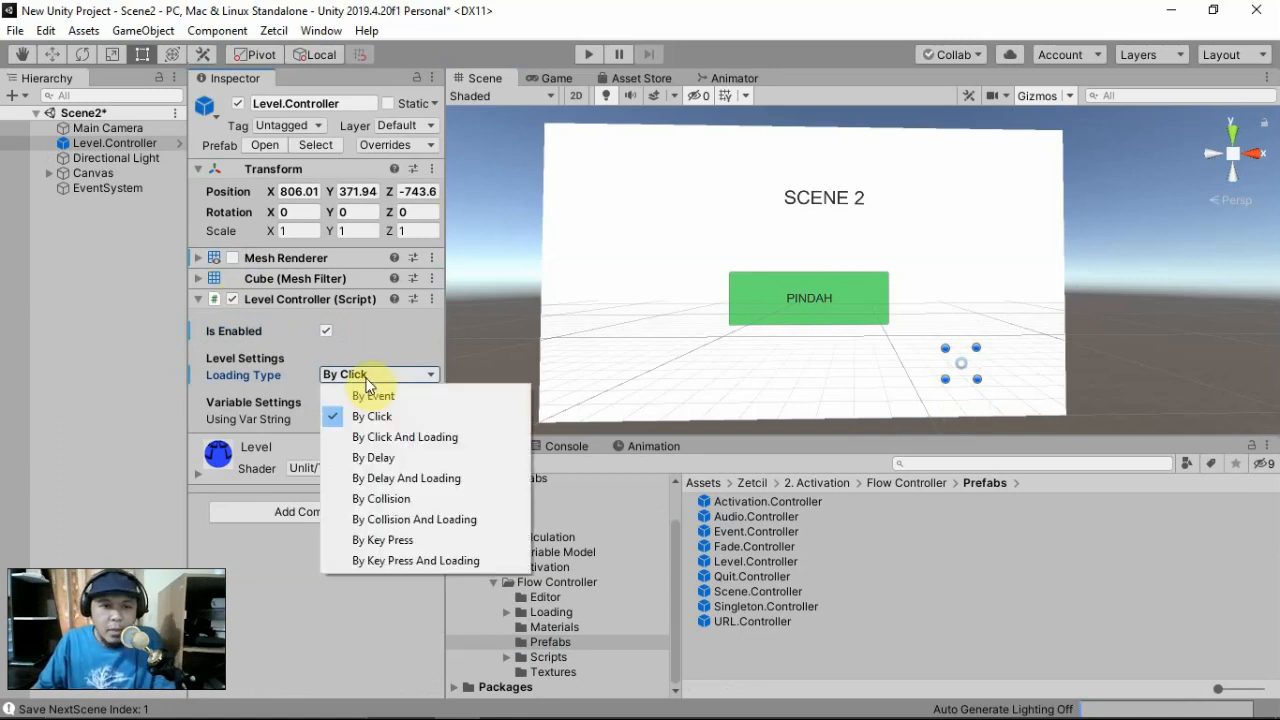
left_click(389, 437)
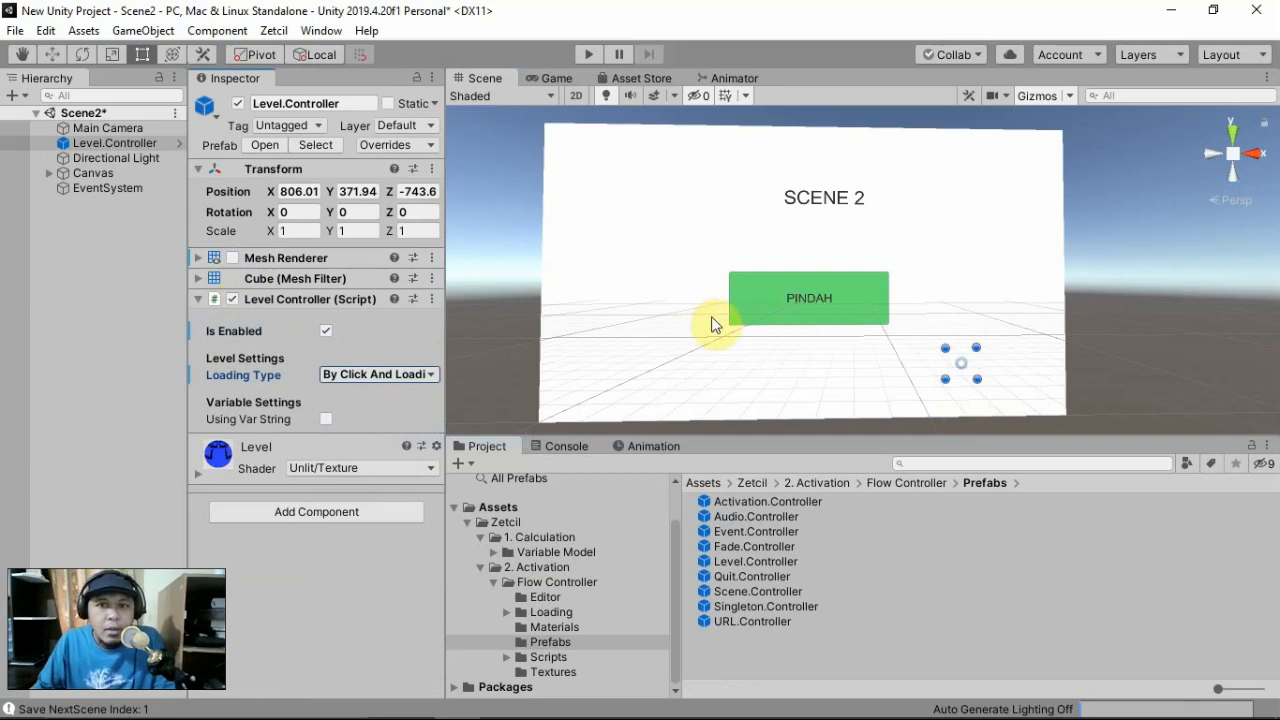
Add an On Click entry to Scene2's PINDAH button and assign the Level.Controller object to it
left_click(753, 300)
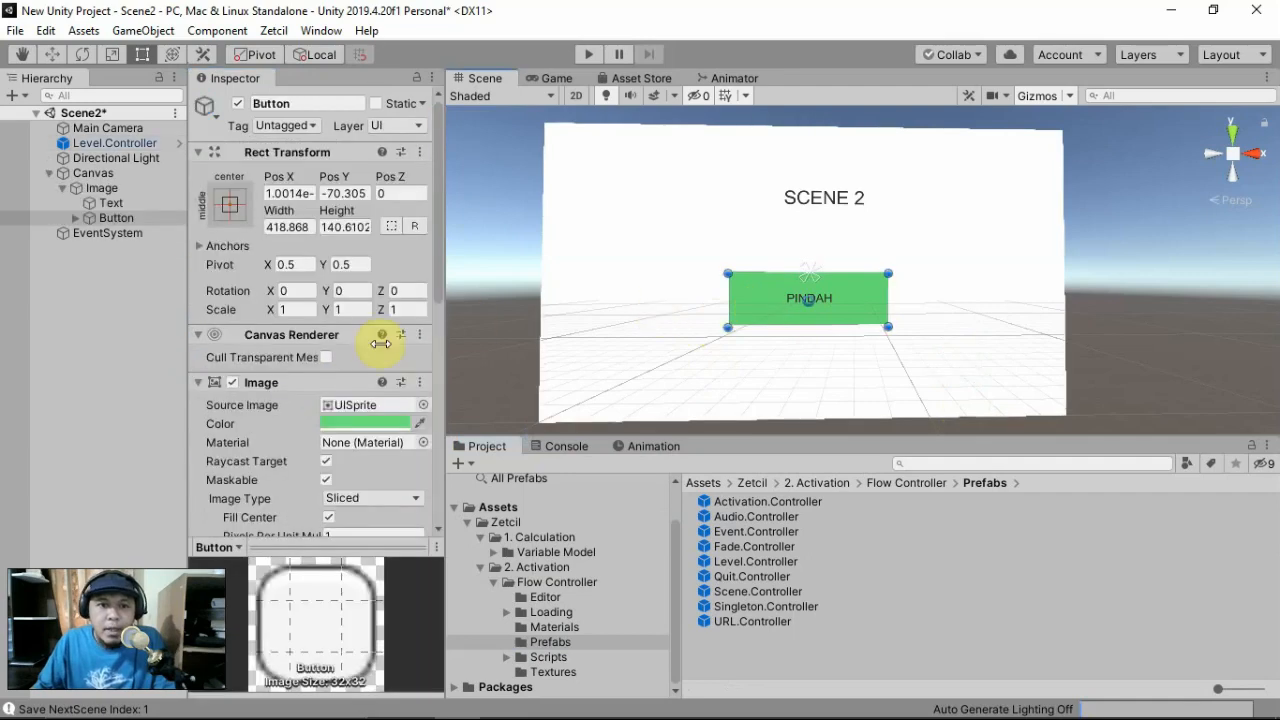
scroll(381, 344, "down", 5)
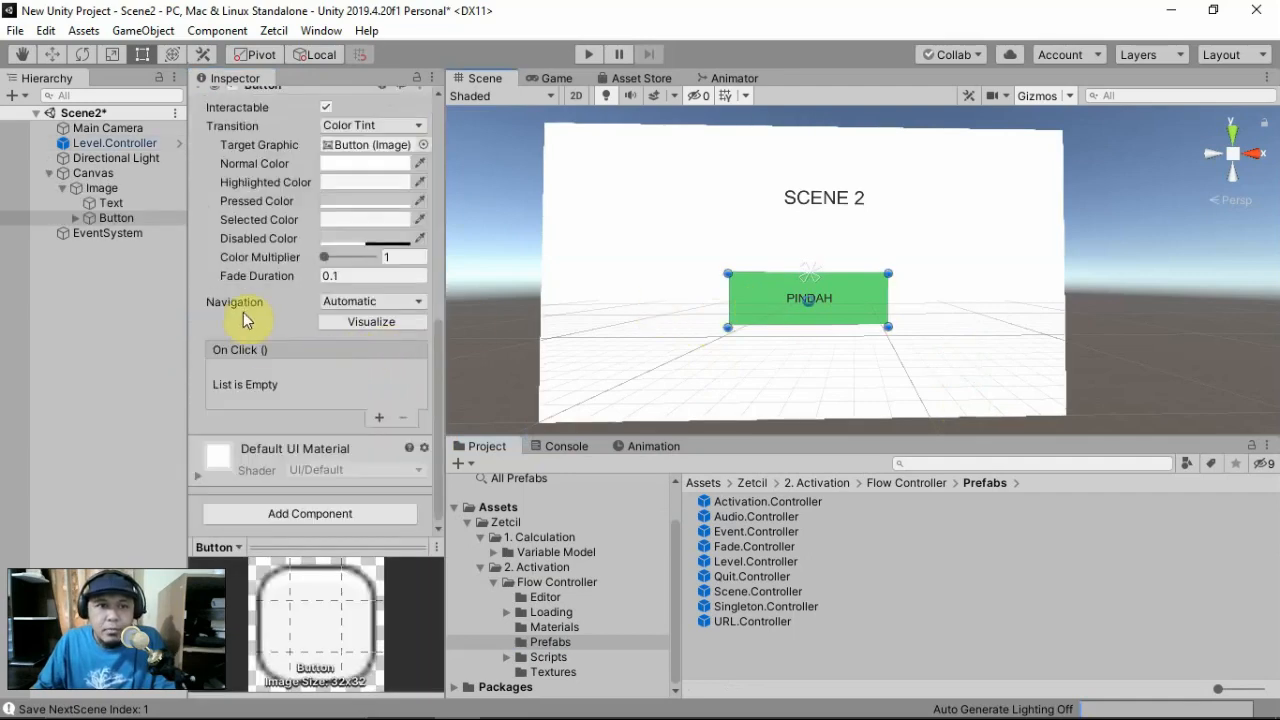
left_click(379, 418)
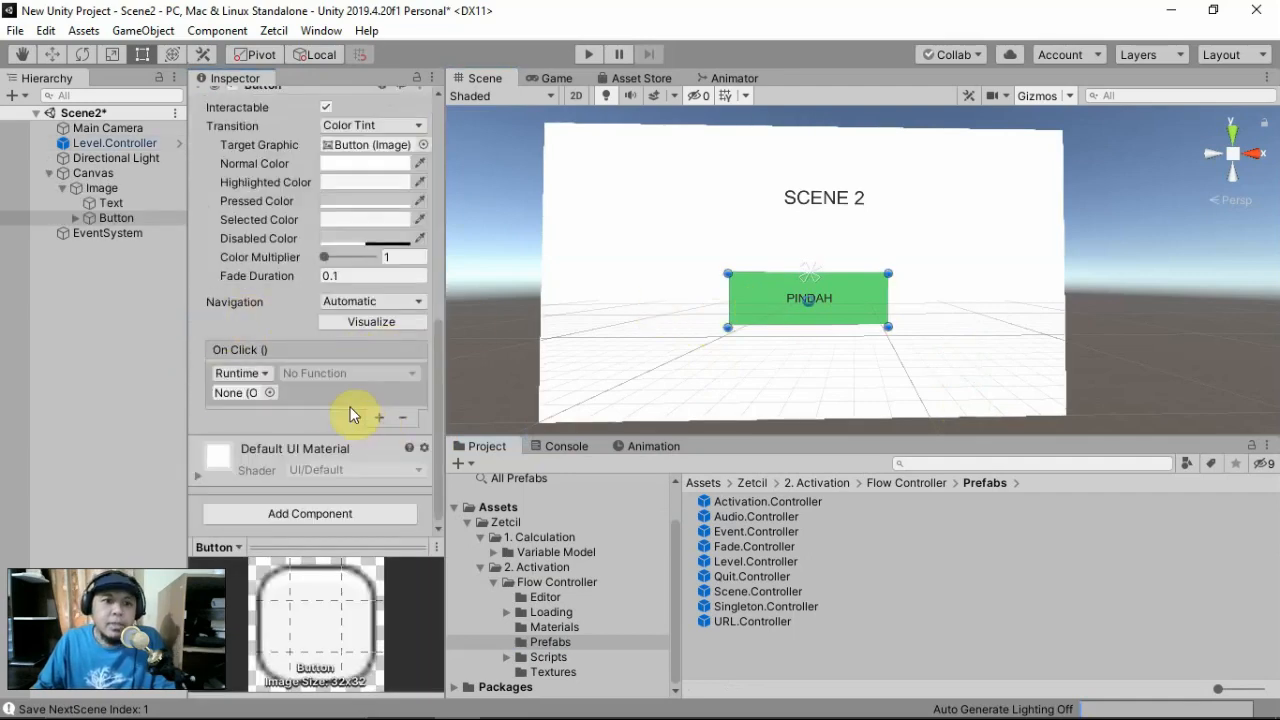
left_click_drag(107, 145, 236, 393)
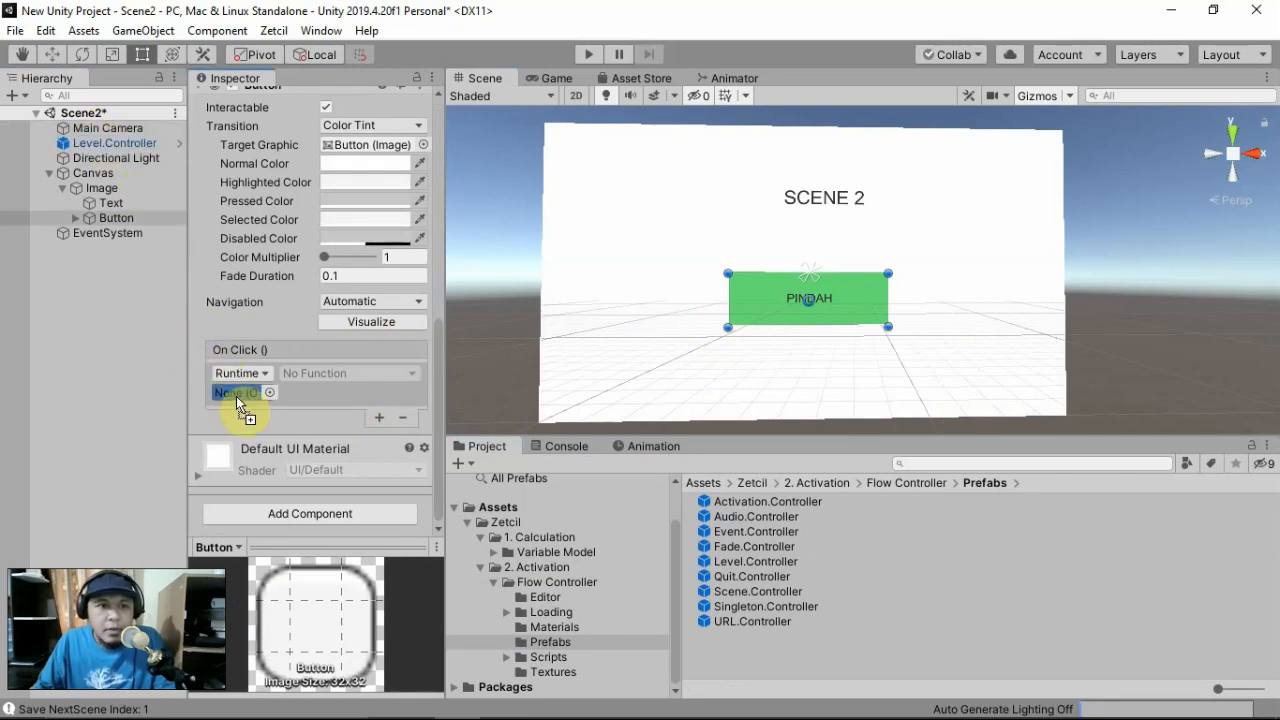
Set the PINDAH button's On Click function to LevelController's LoadSceneByClickAndLoading (string) with the argument Scene1
left_click(333, 377)
mouse_move(340, 502)
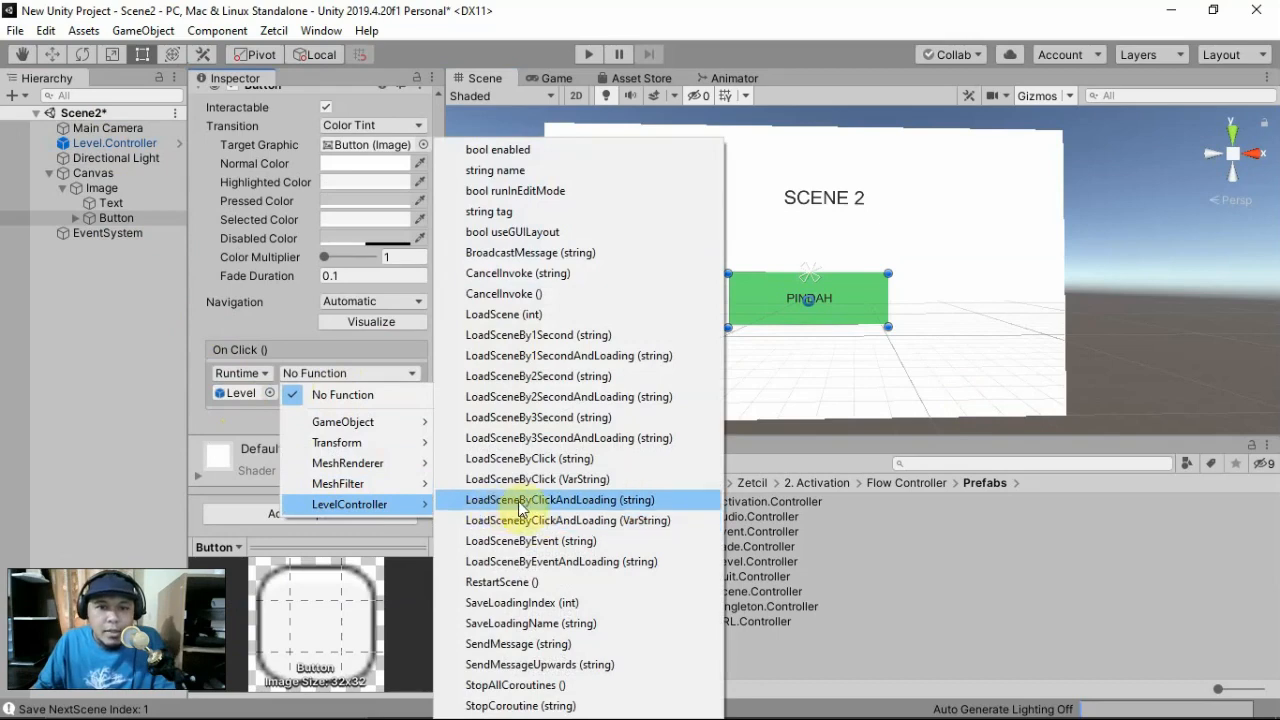
left_click(665, 507)
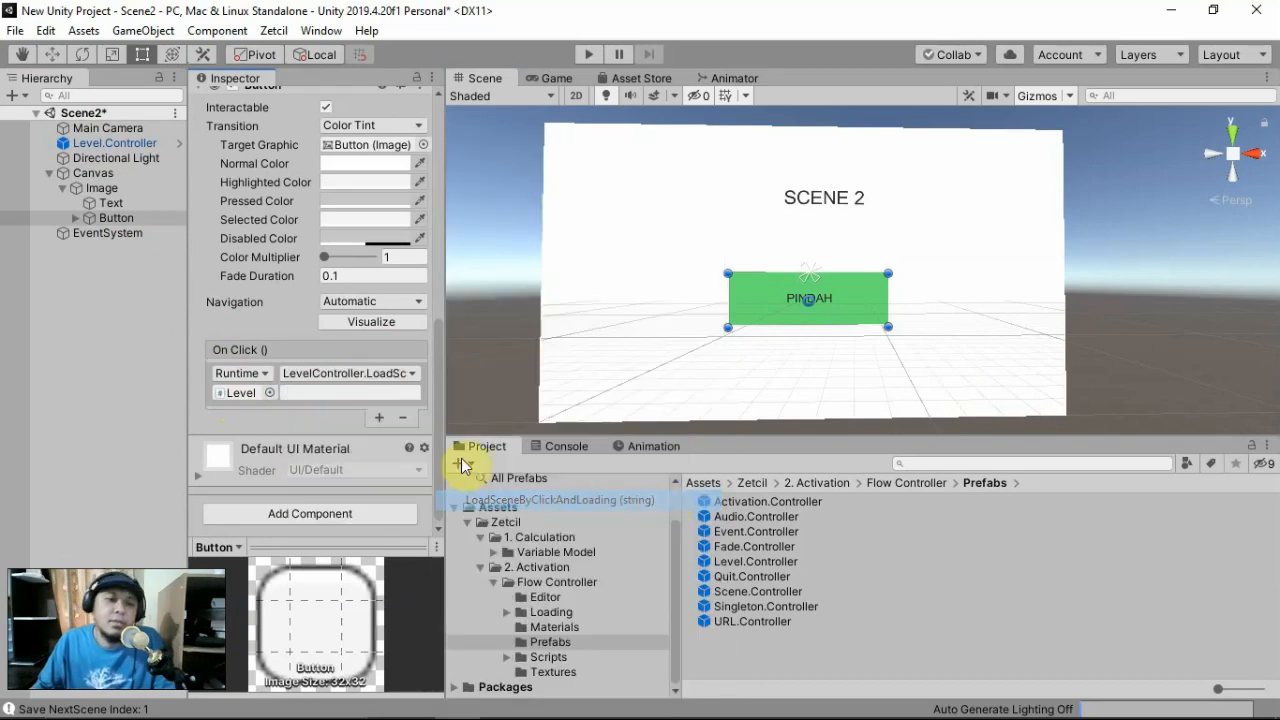
left_click(350, 392)
type("S")
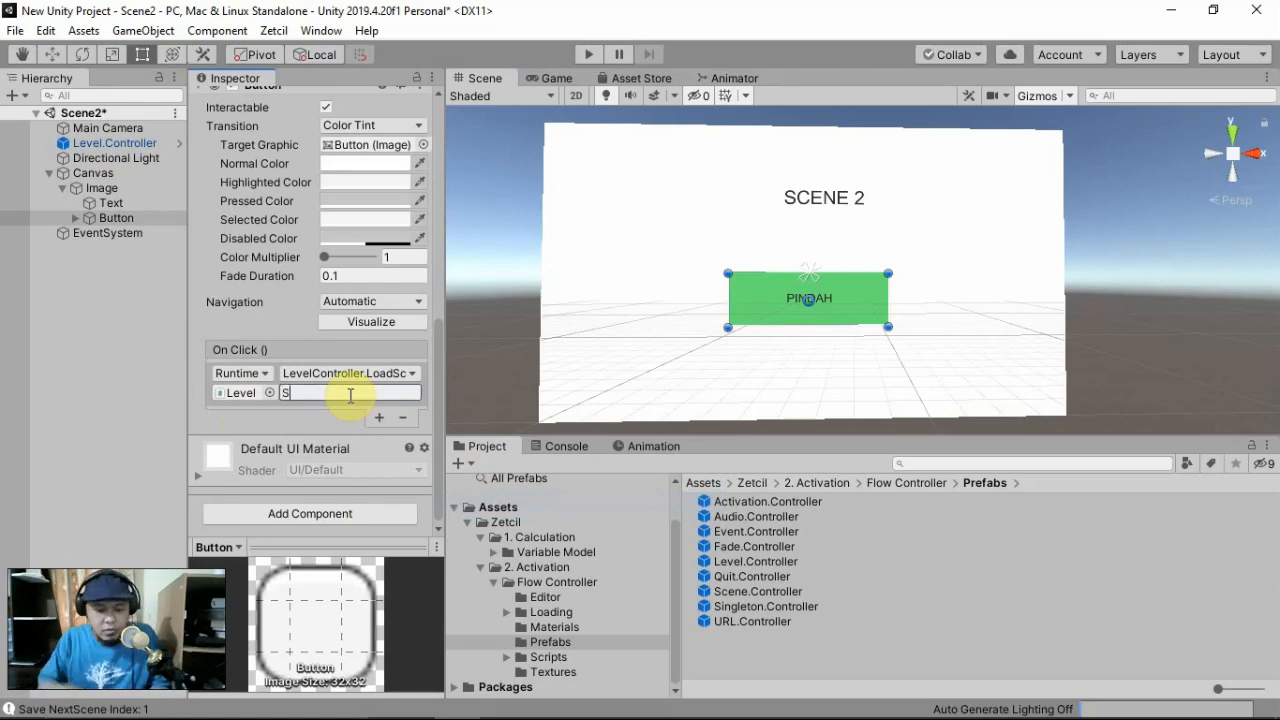
type("cene1")
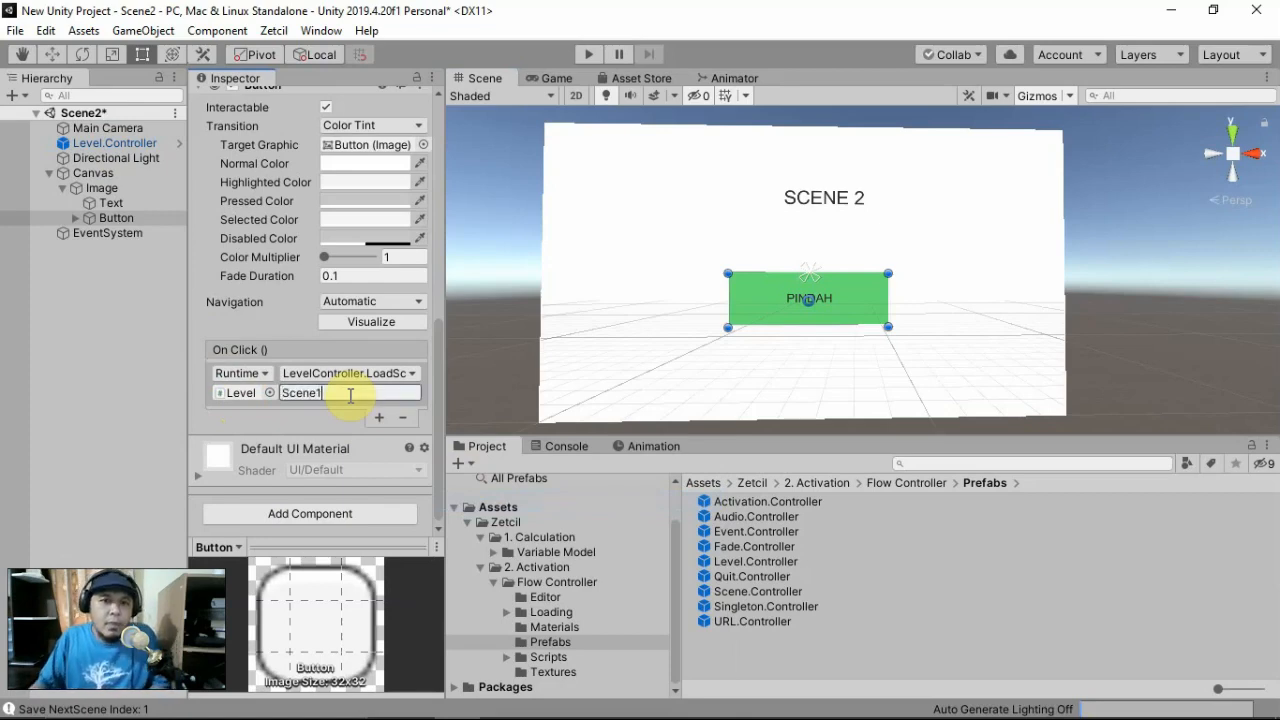
Play Scene2, try the PINDAH button, examine the console messages, and stop playback
left_click(586, 55)
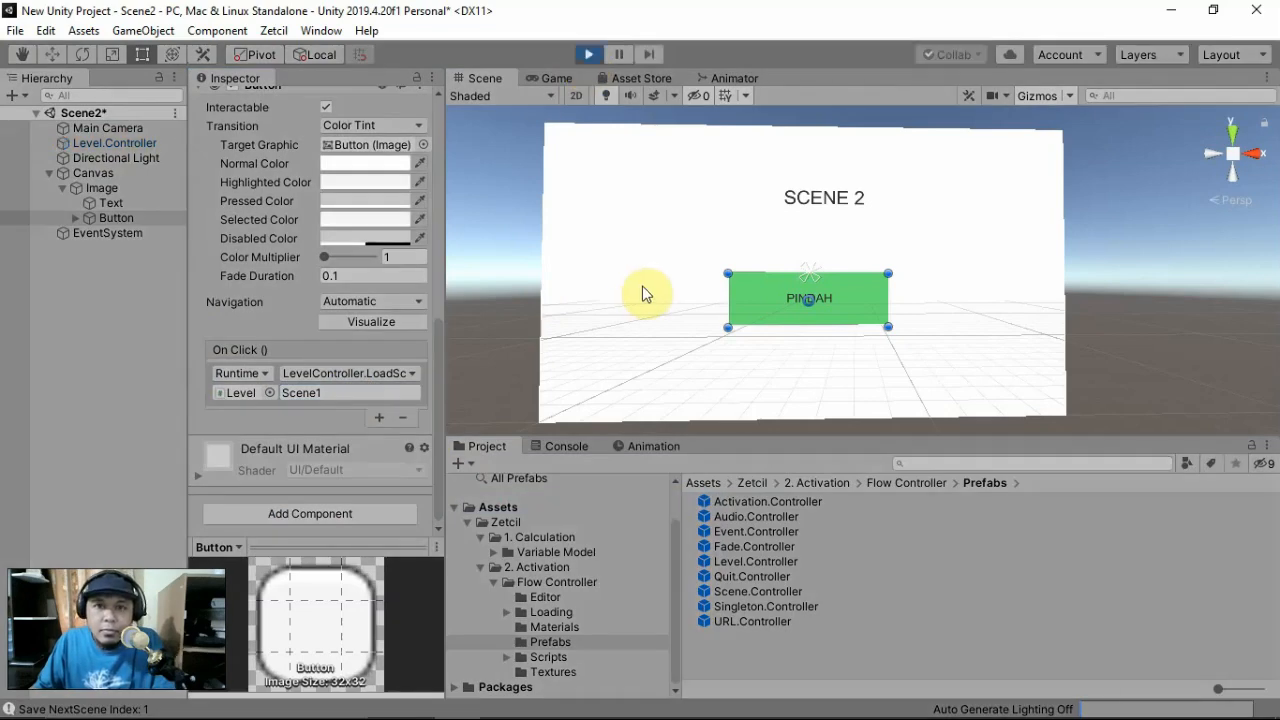
left_click(854, 297)
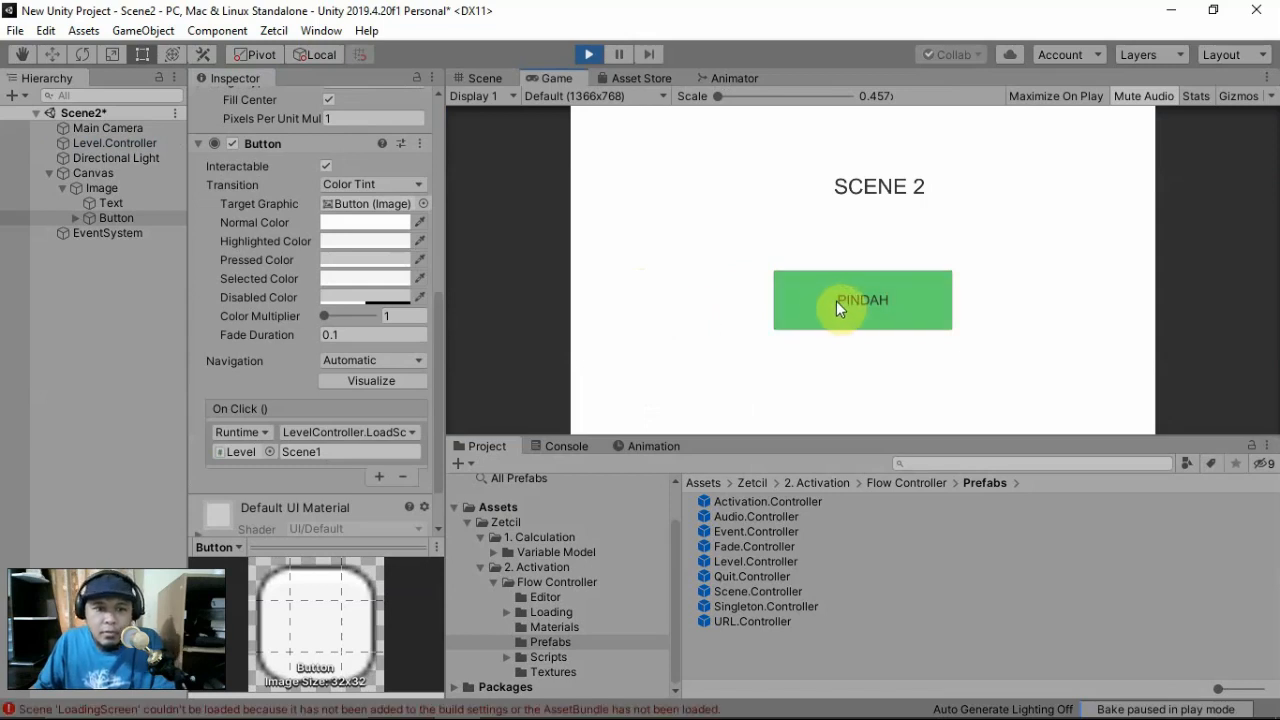
left_click(566, 446)
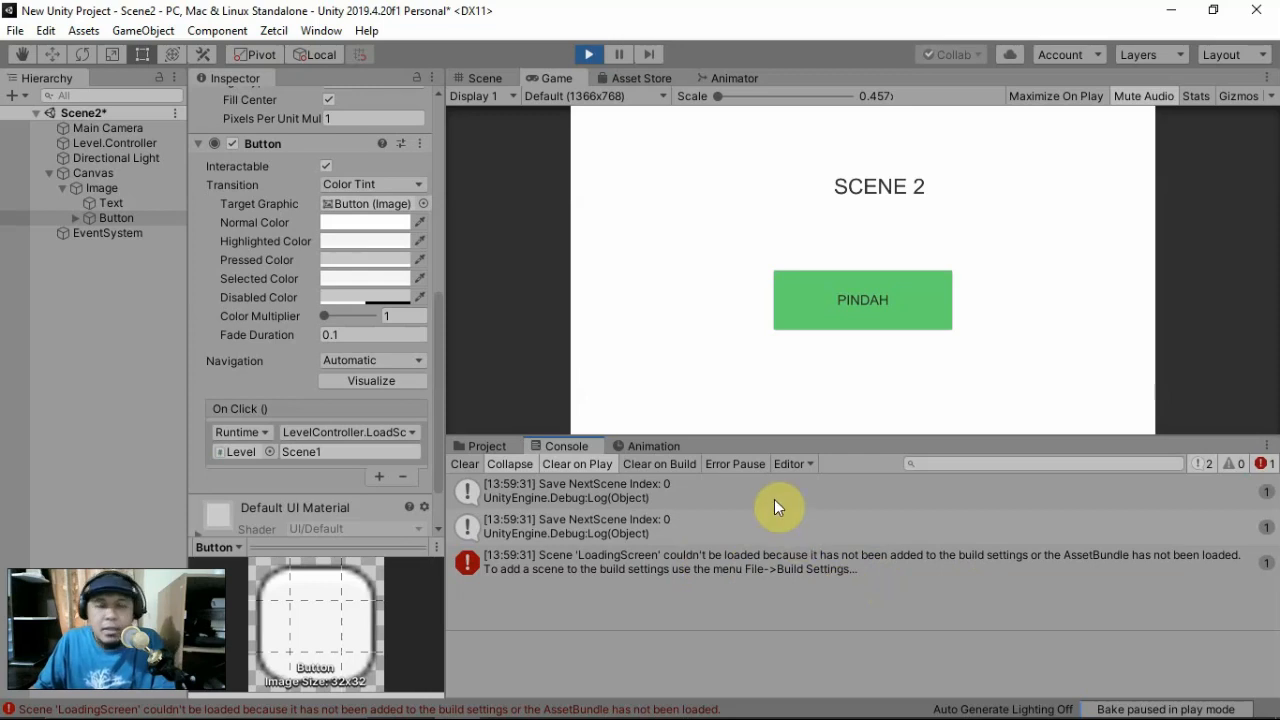
left_click(589, 56)
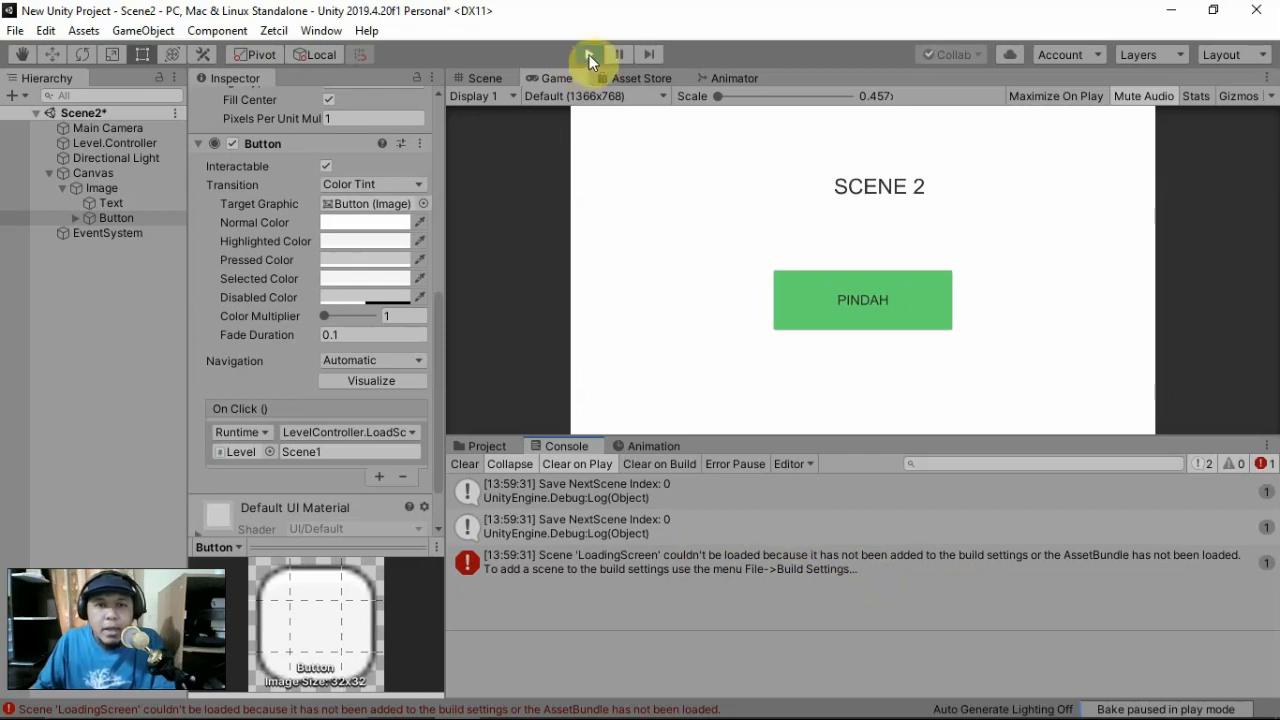
left_click(589, 56)
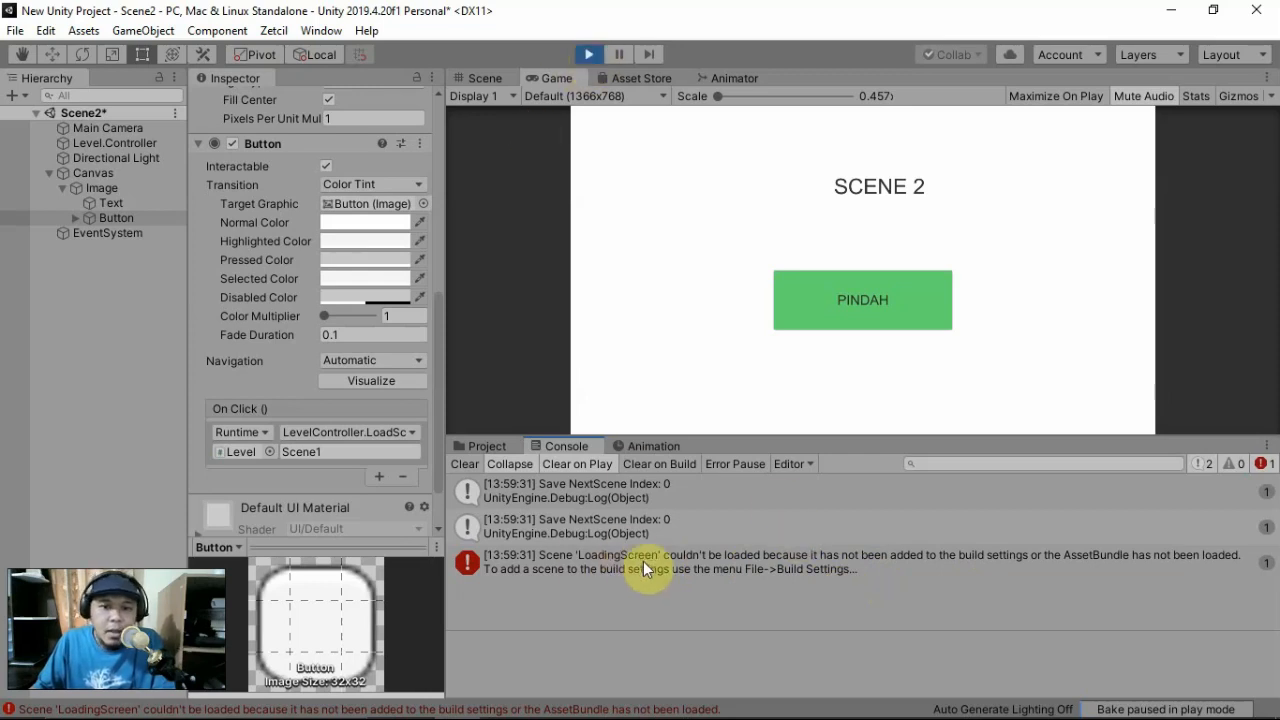
left_click(588, 56)
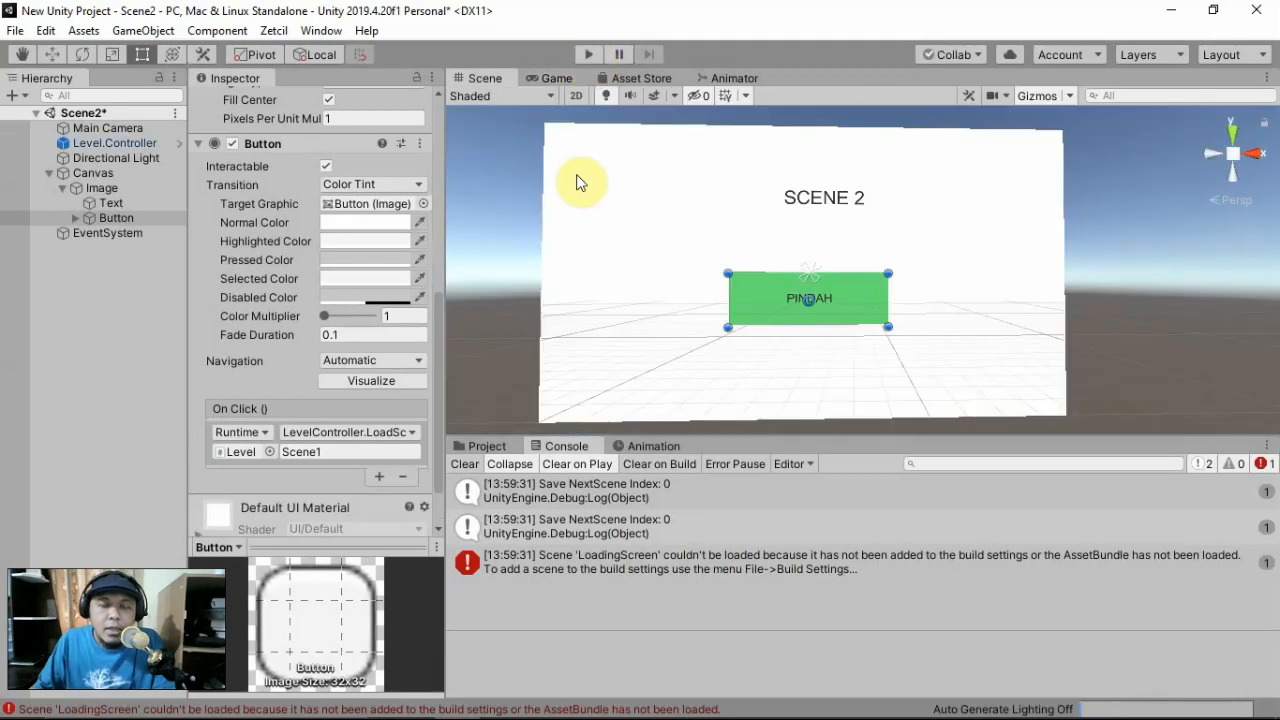
Open the Scene folder inside Flow Controller's Loading folder in the project assets
left_click(487, 446)
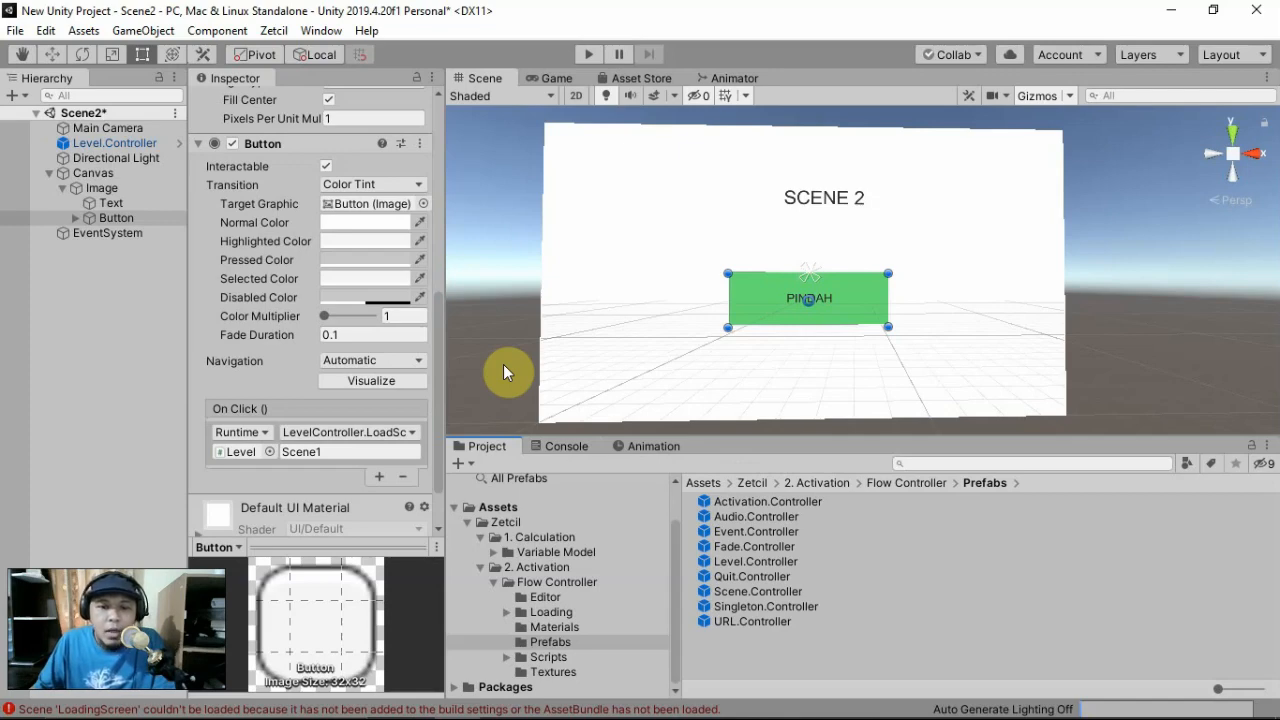
left_click(507, 612)
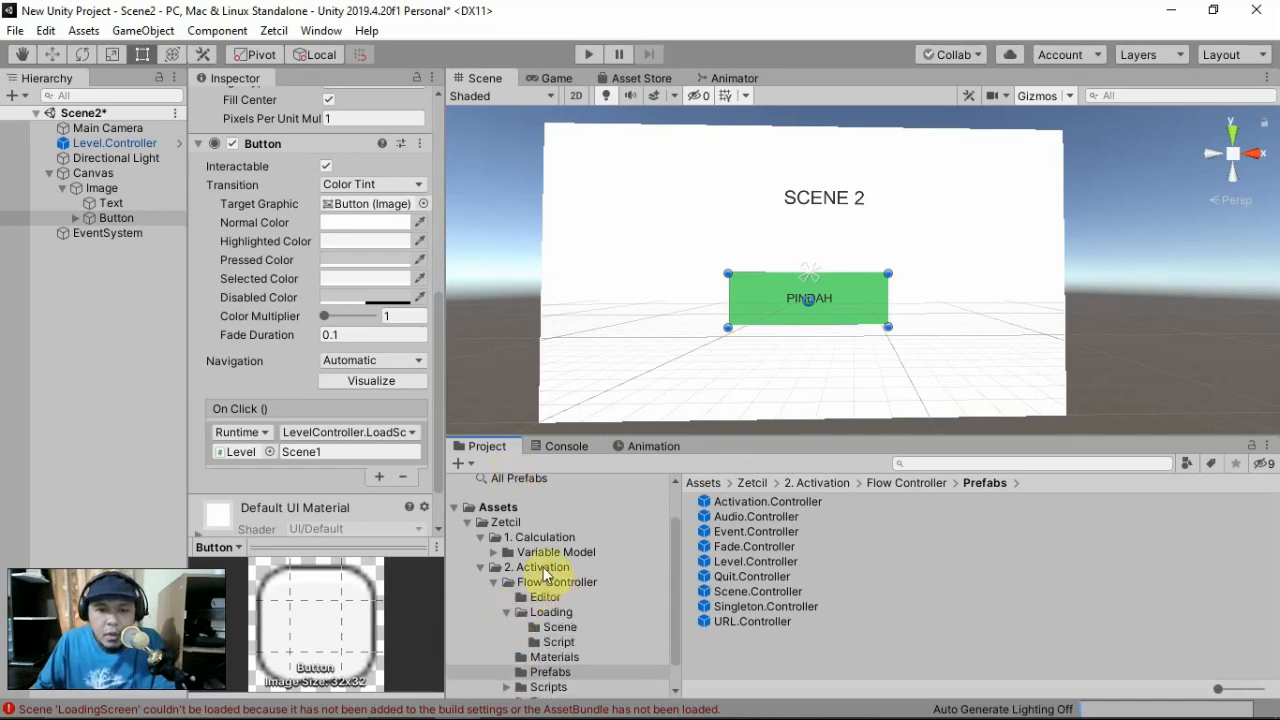
scroll(541, 559, "up", 2)
scroll(536, 576, "down", 2)
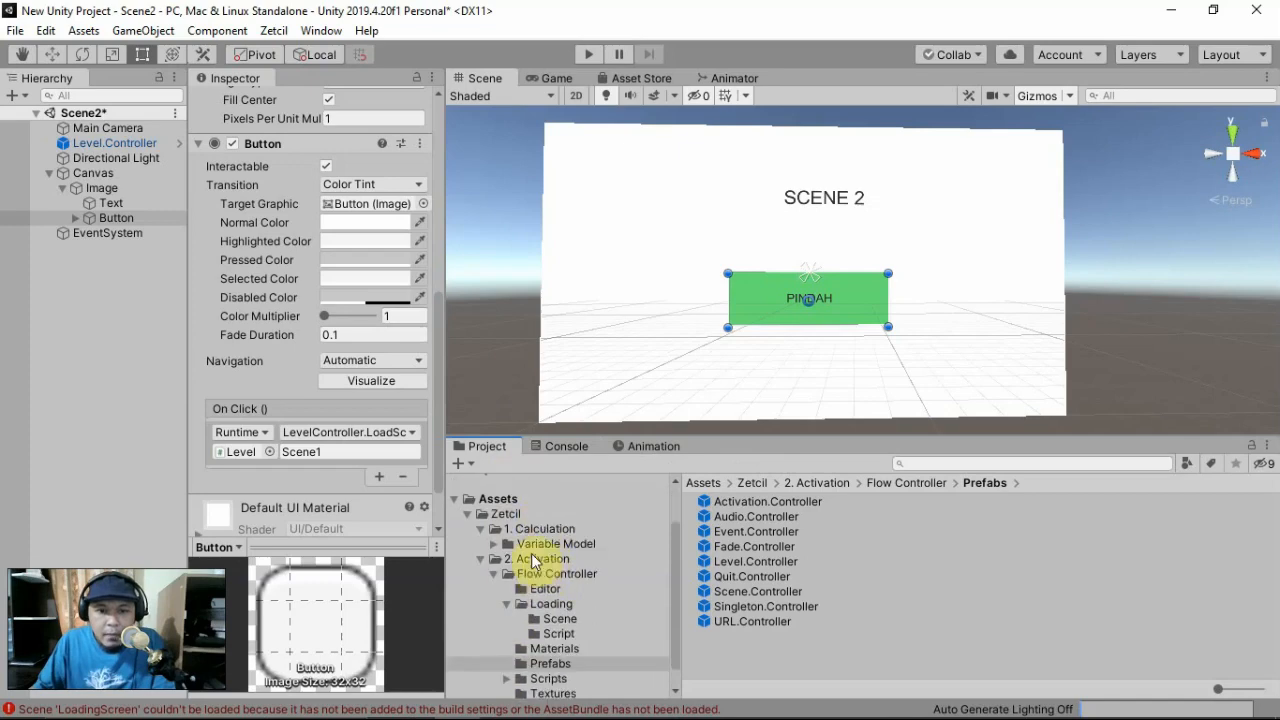
left_click(547, 603)
left_click(558, 620)
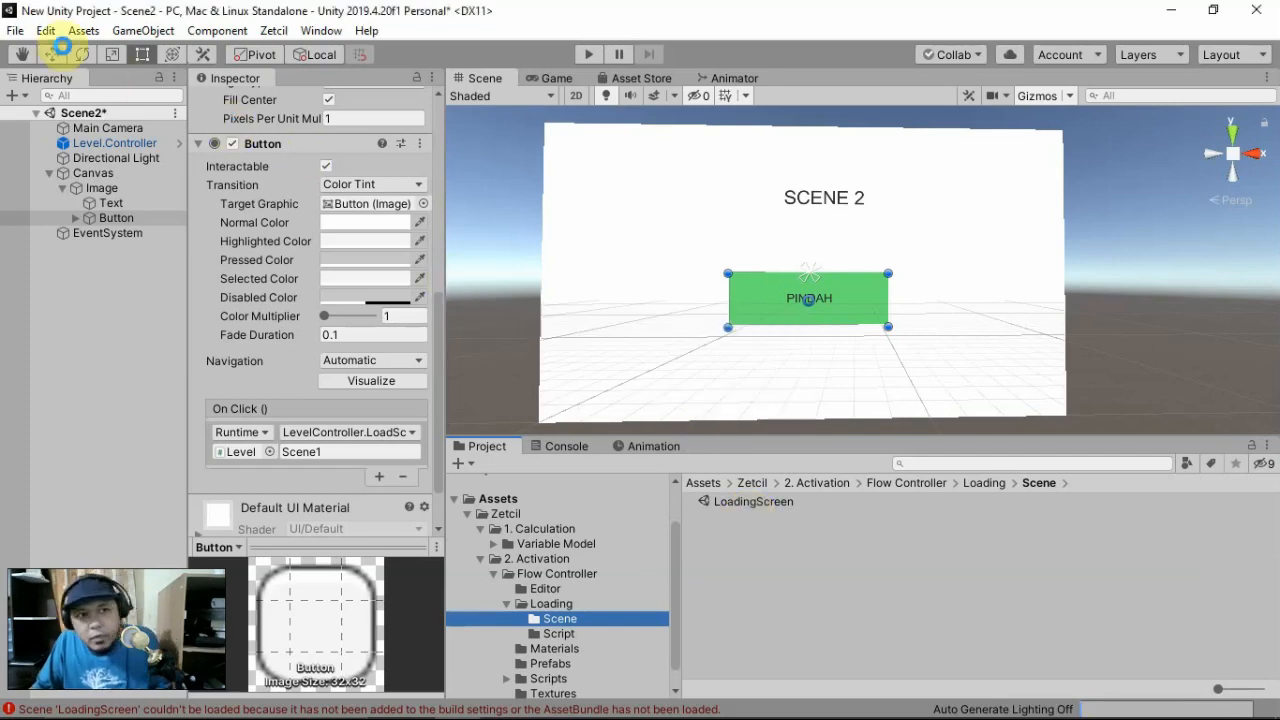
Save Scene2 and add the LoadingScreen scene to the Scenes In Build list in the build settings
key("ctrl+s")
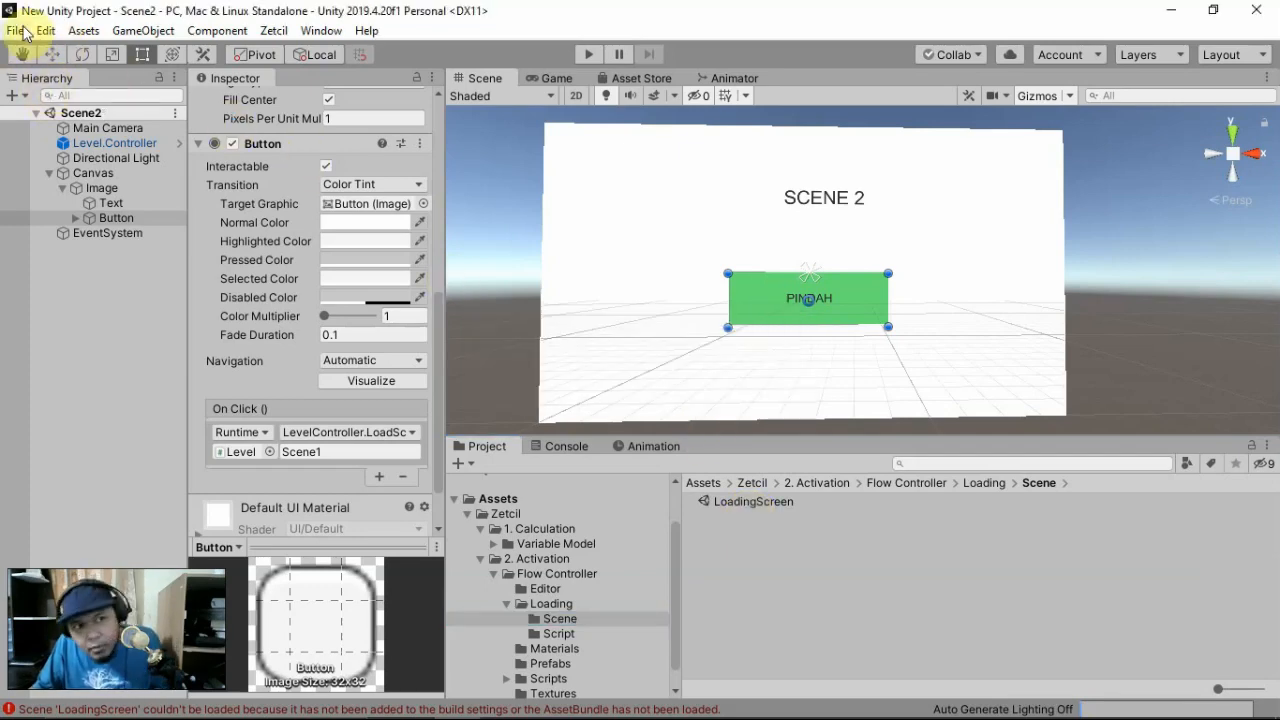
left_click(16, 33)
left_click(90, 215)
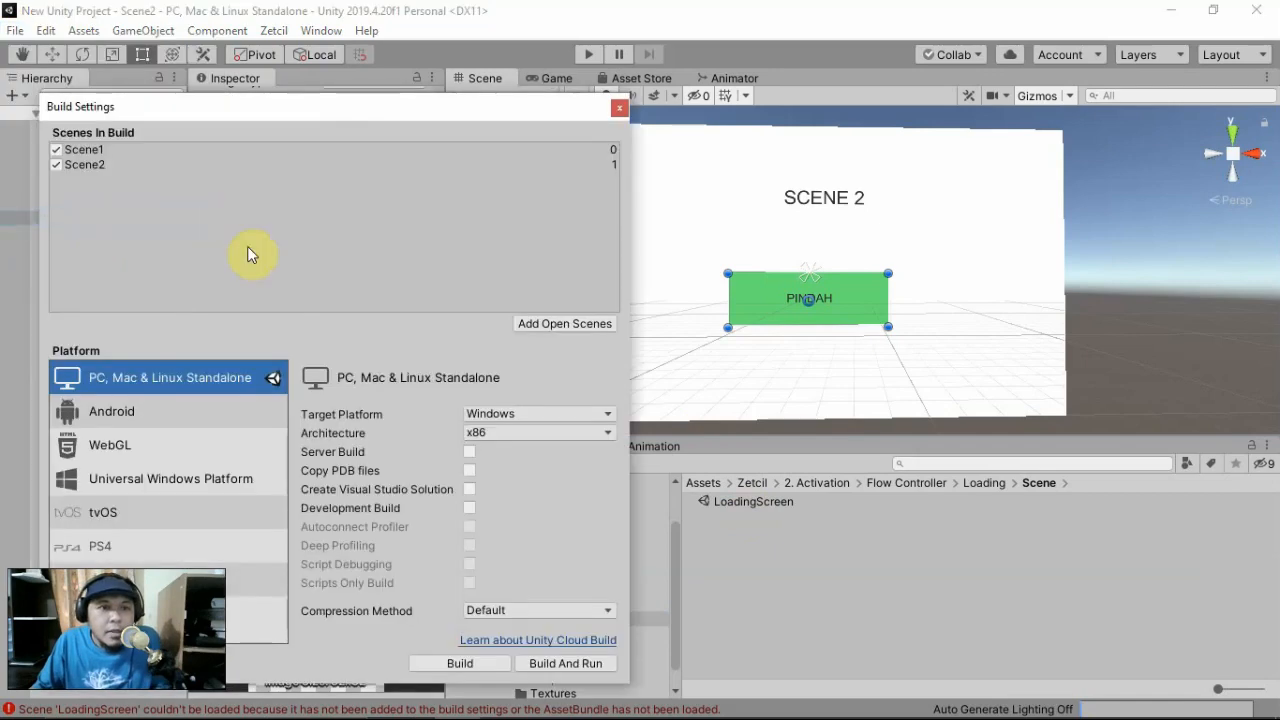
left_click_drag(316, 240, 301, 229)
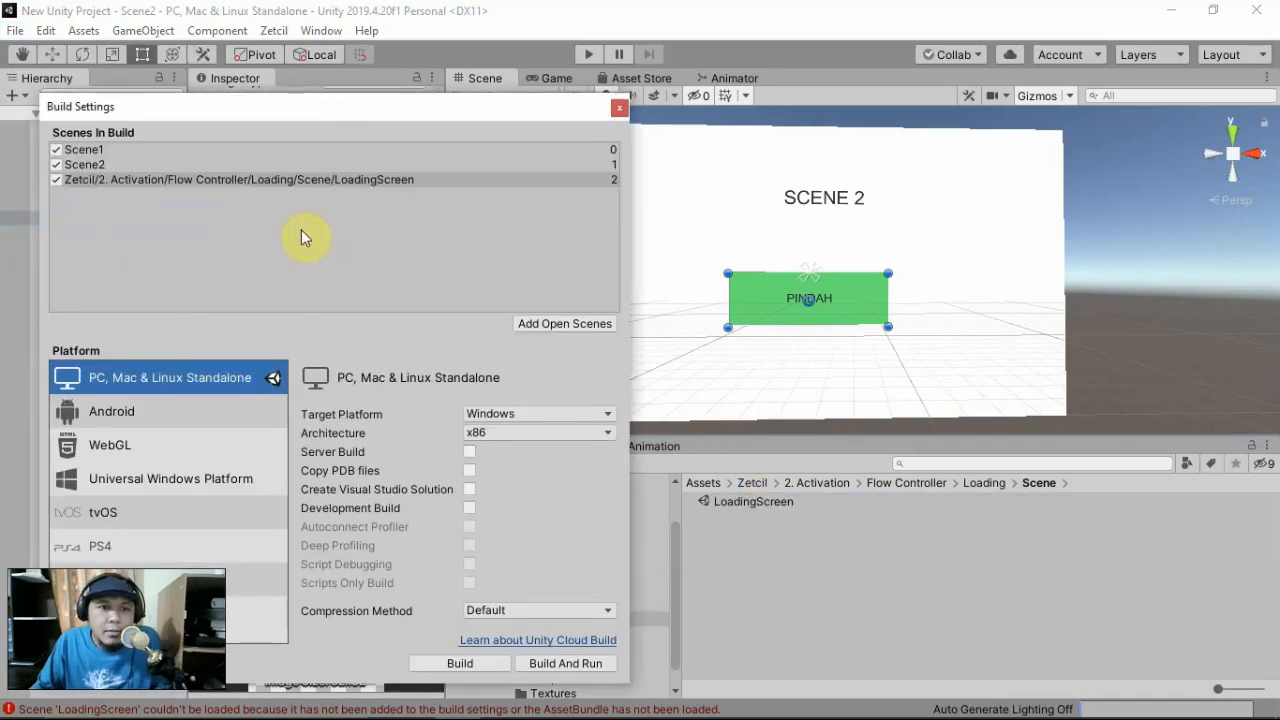
left_click(619, 107)
Play Scene2 again, use the PINDAH button to go to Scene1 through the loading screen, and stop playback
left_click(587, 52)
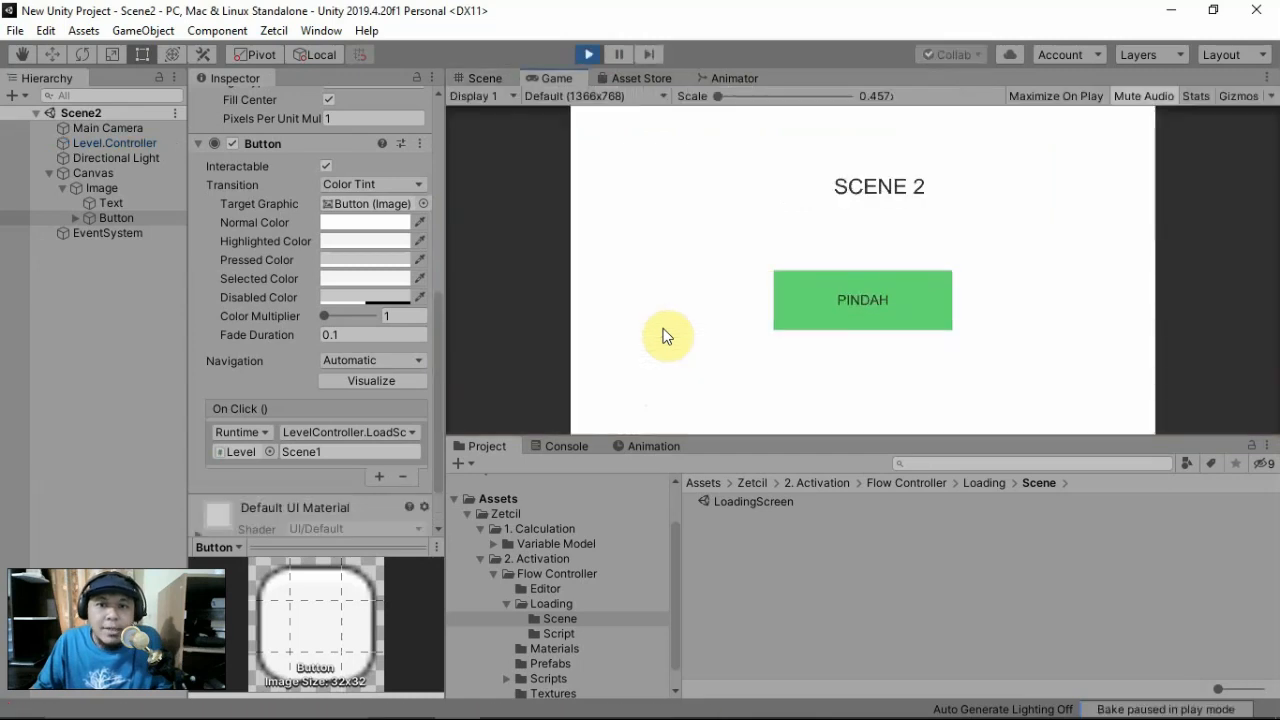
left_click(888, 303)
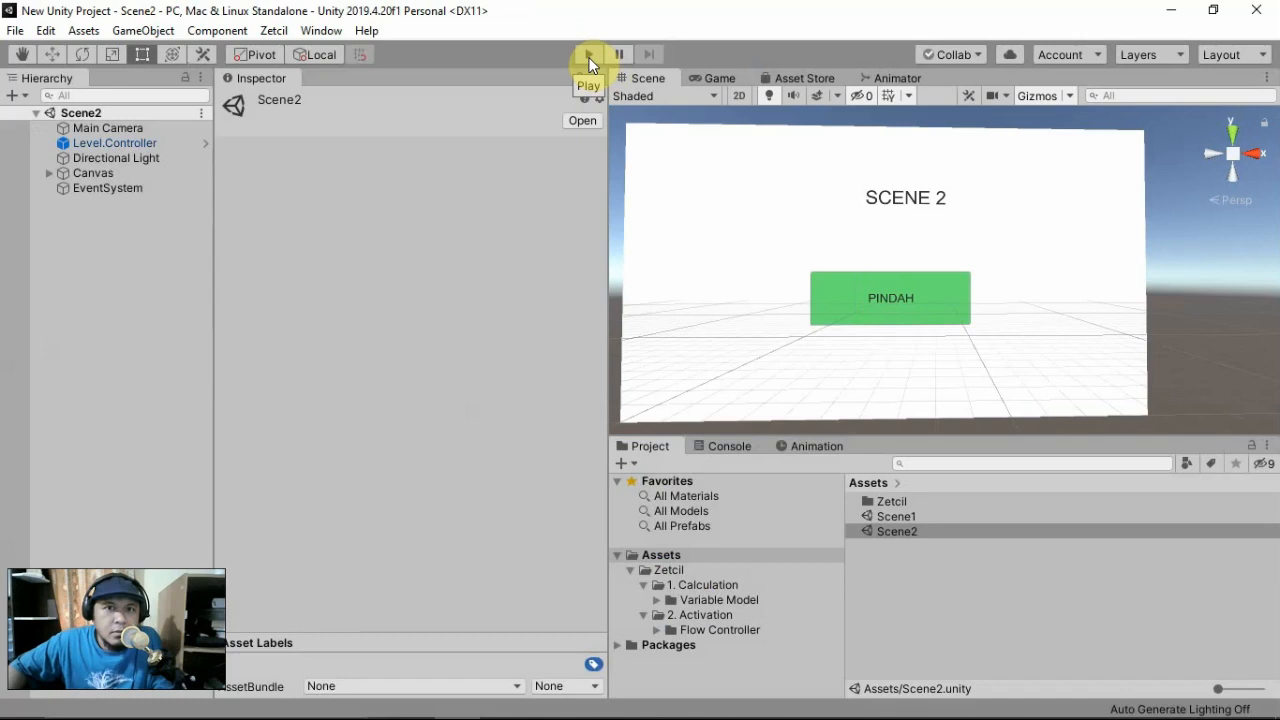
left_click(589, 56)
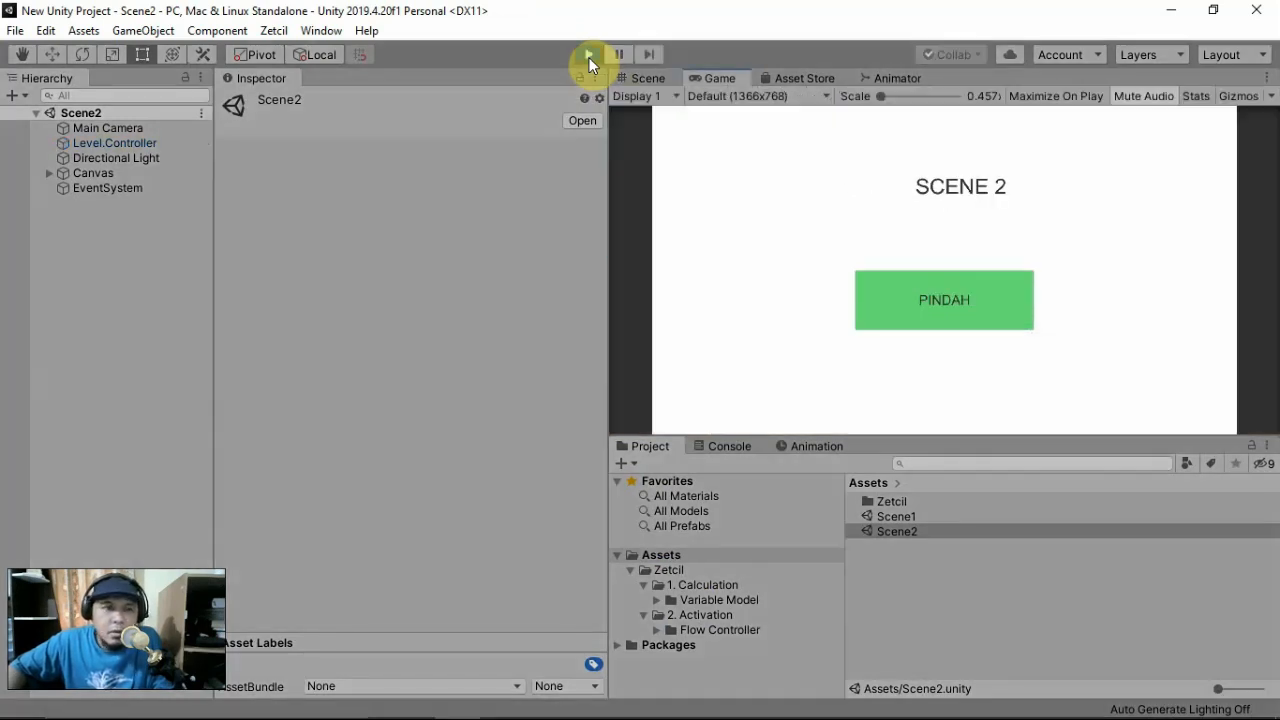
left_click(588, 58)
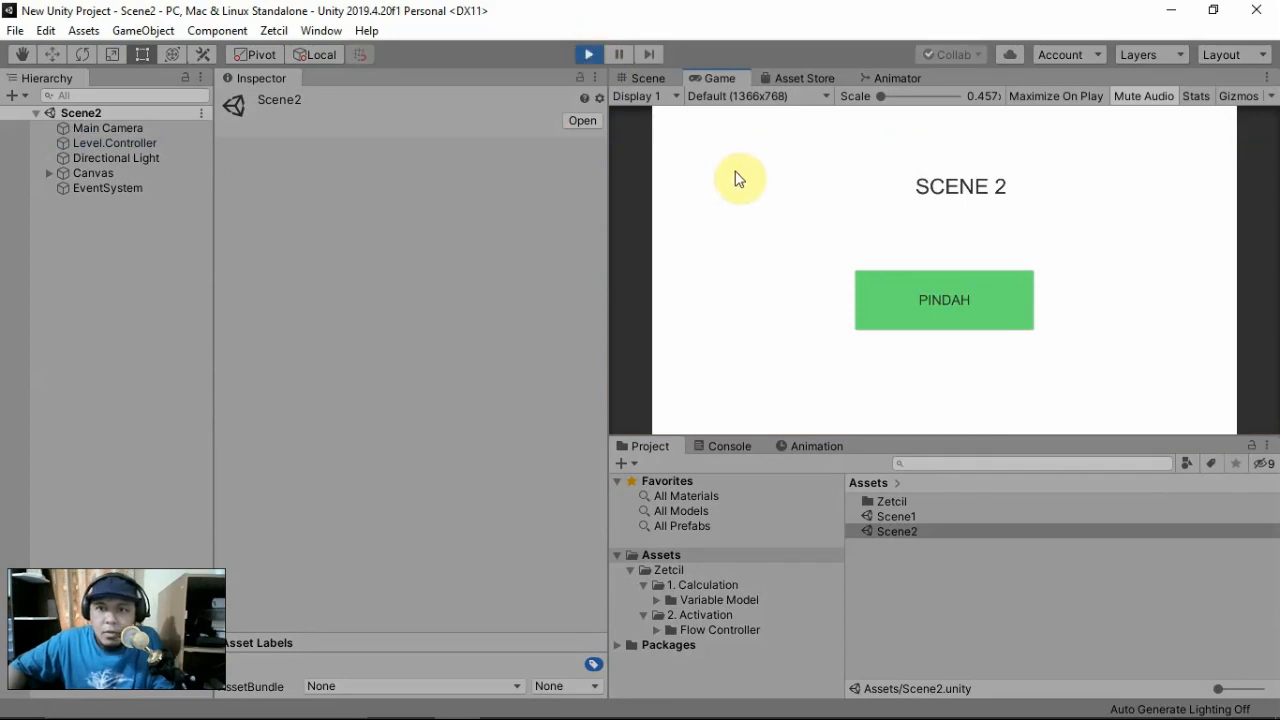
left_click(923, 300)
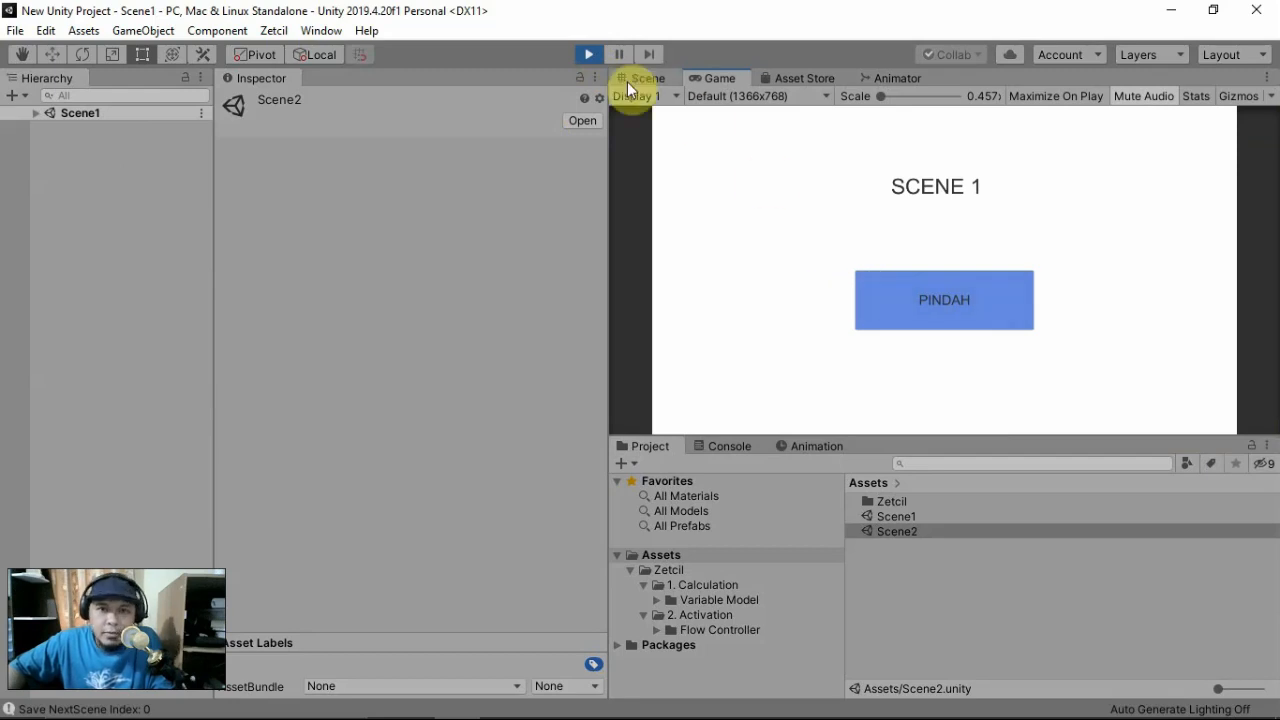
left_click(587, 54)
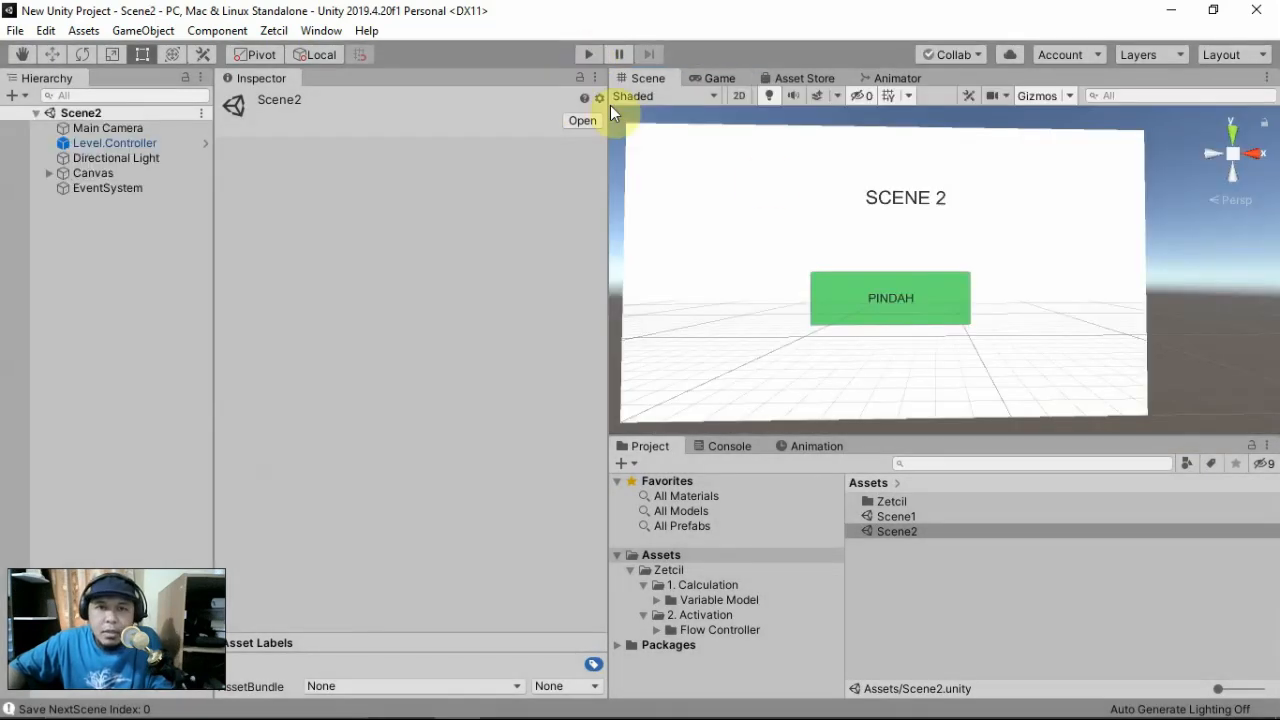
right_click_drag(797, 203, 783, 212)
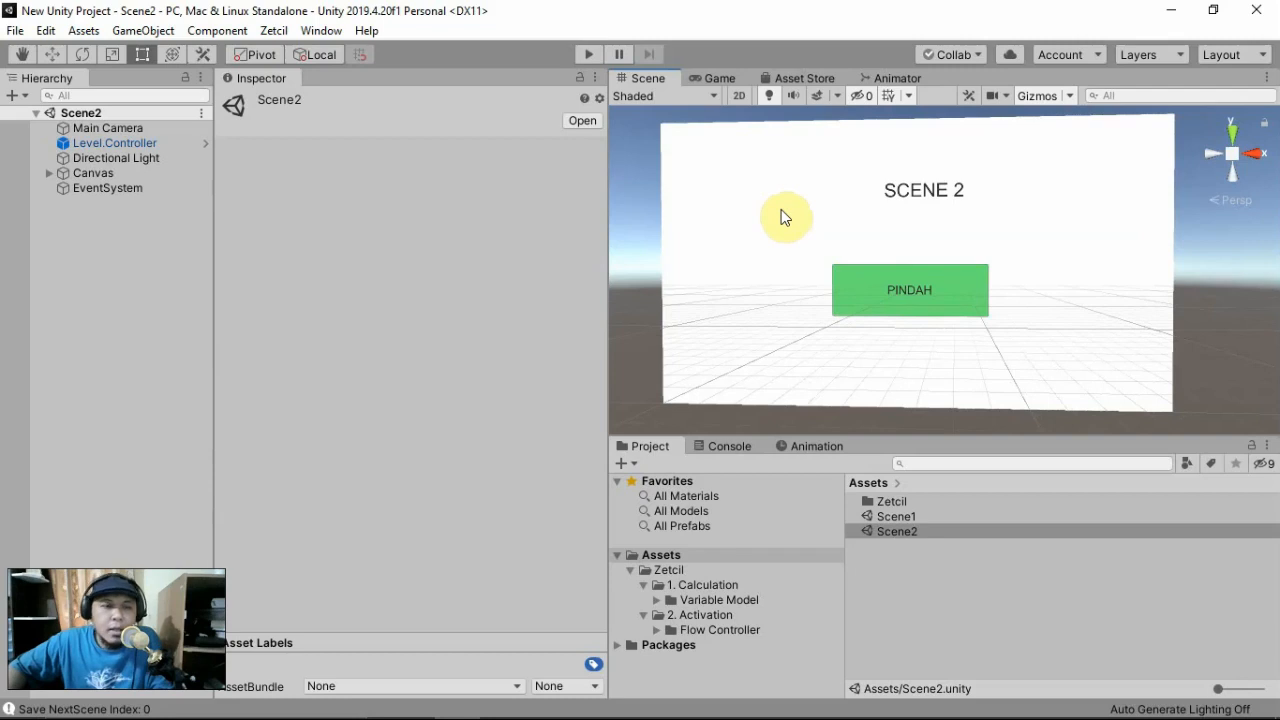
middle_click(784, 210)
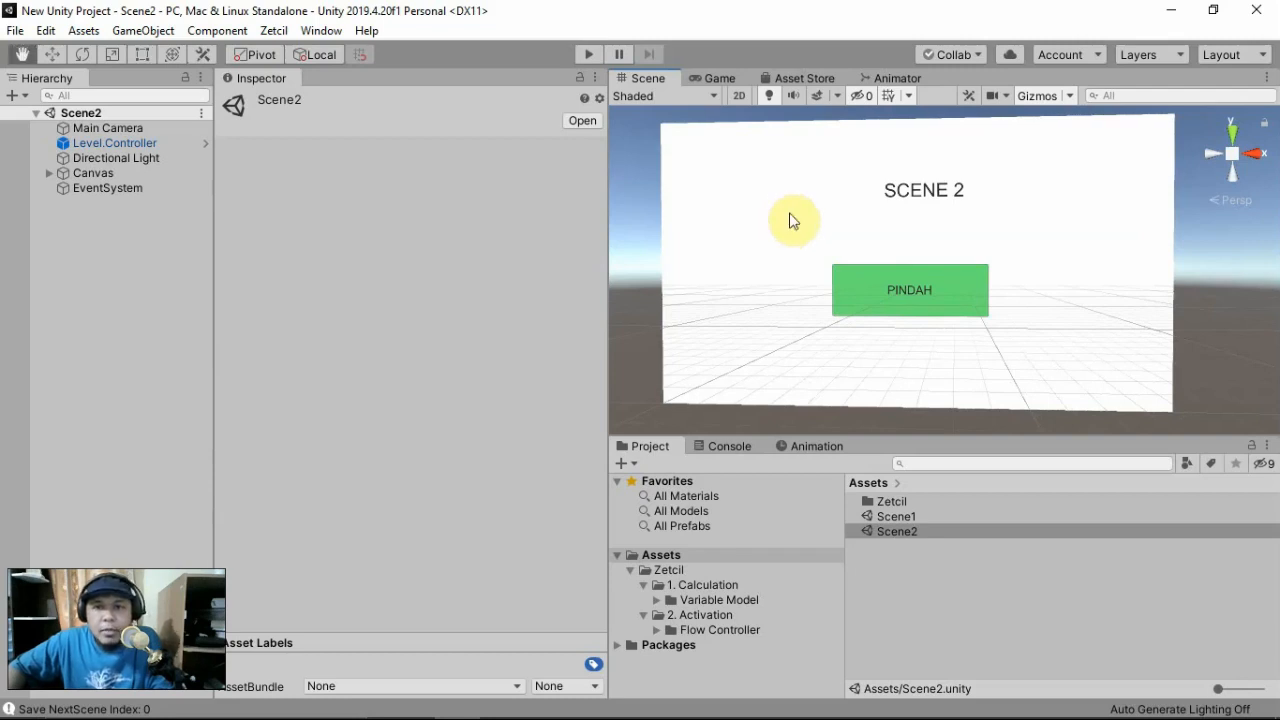